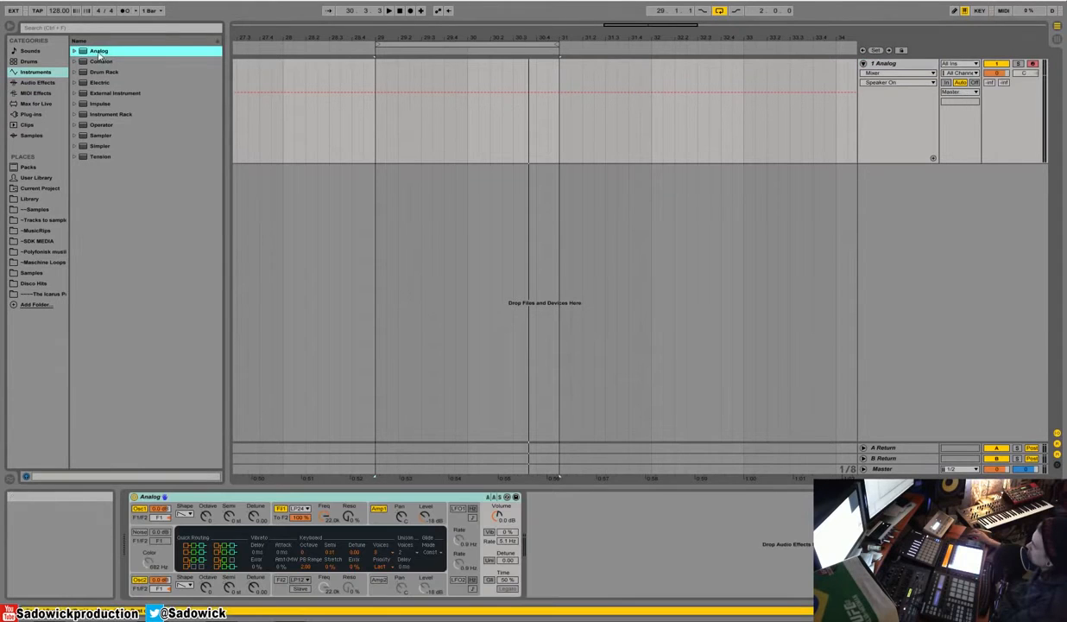
# Step: Load the SignalAnalyzer plug-in after Analog, duplicate the device, and place the two analyzer windows side by side
pyautogui.click(57, 114)
pyautogui.moveTo(110, 222); pyautogui.dragTo(571, 508)
pyautogui.moveTo(436, 200); pyautogui.dragTo(414, 199)
pyautogui.rightClick(585, 499)
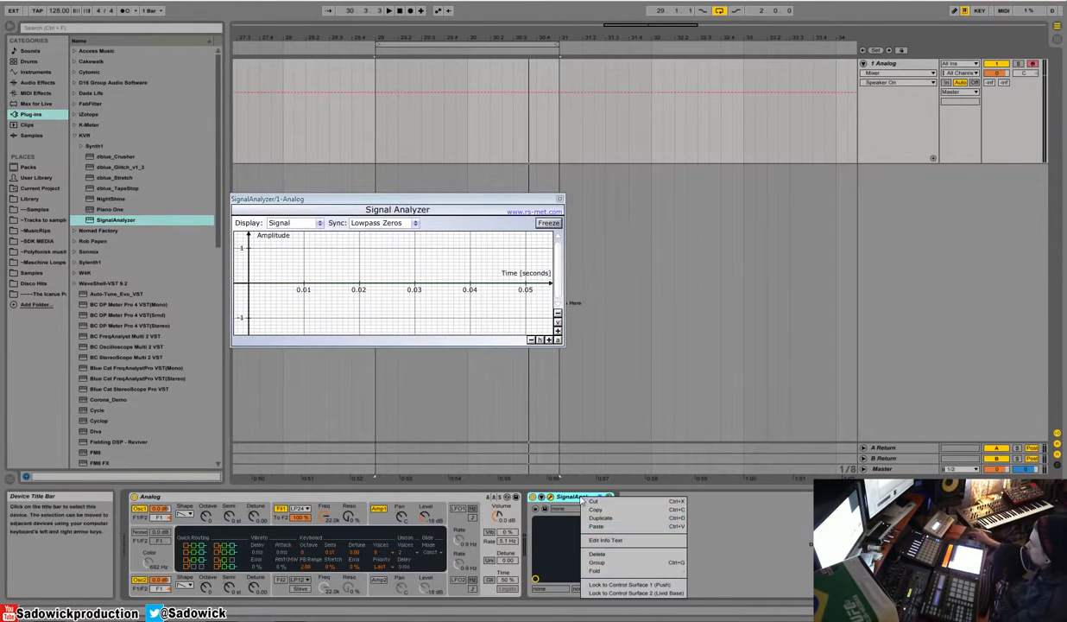
pyautogui.click(595, 496)
pyautogui.moveTo(481, 207); pyautogui.dragTo(812, 203)
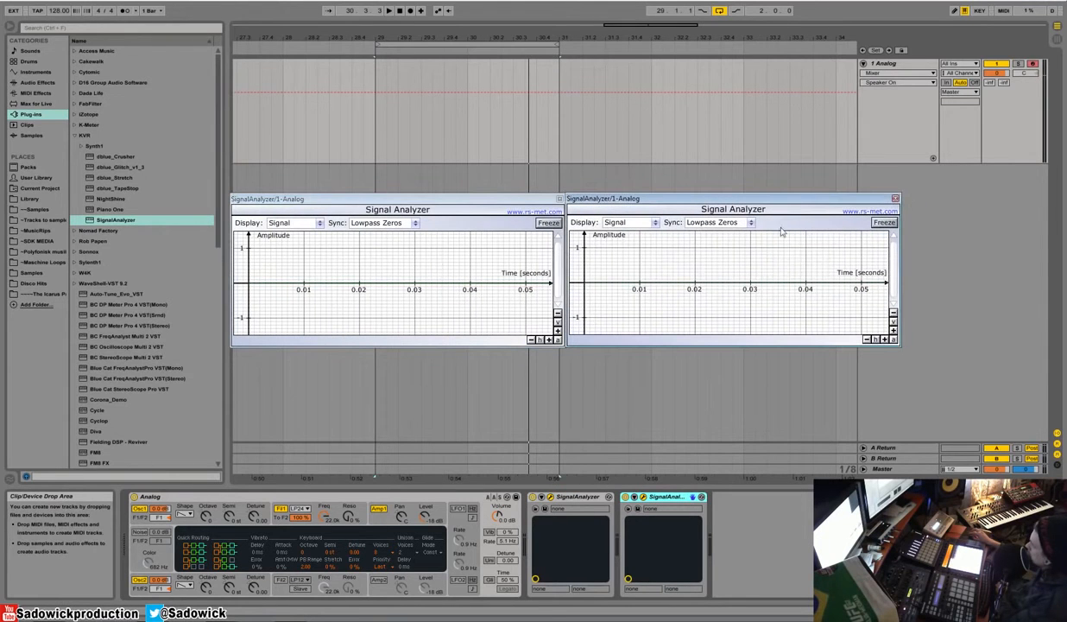
# Step: Set the second analyzer's display to Spectrum, close its window, and move the remaining waveform analyzer toward the middle of the arrangement
pyautogui.click(632, 222)
pyautogui.click(628, 247)
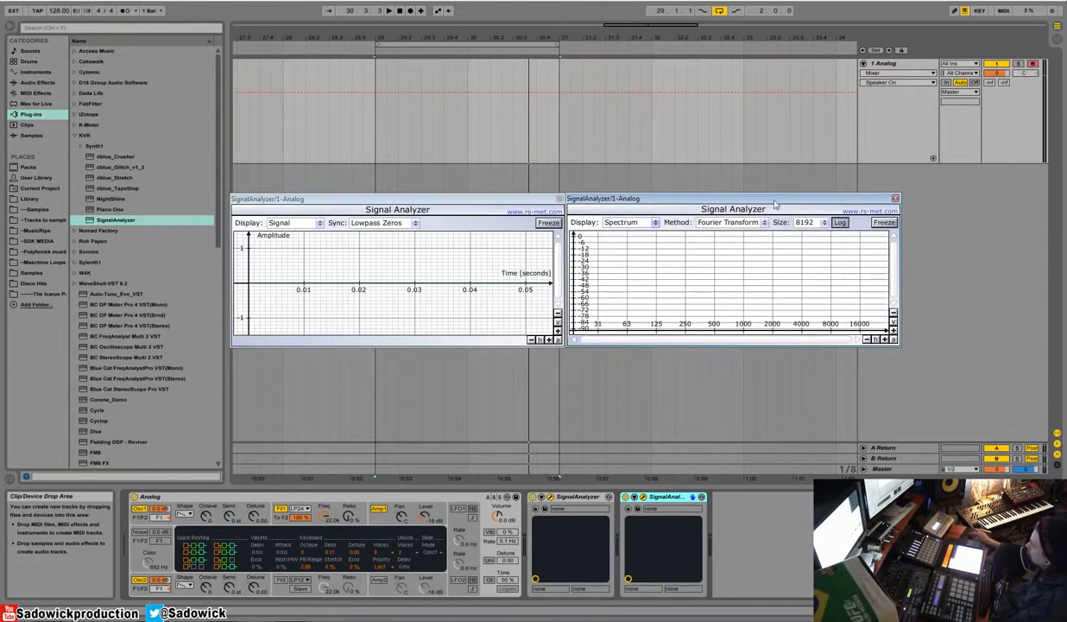
pyautogui.click(895, 199)
pyautogui.moveTo(466, 206); pyautogui.dragTo(617, 213)
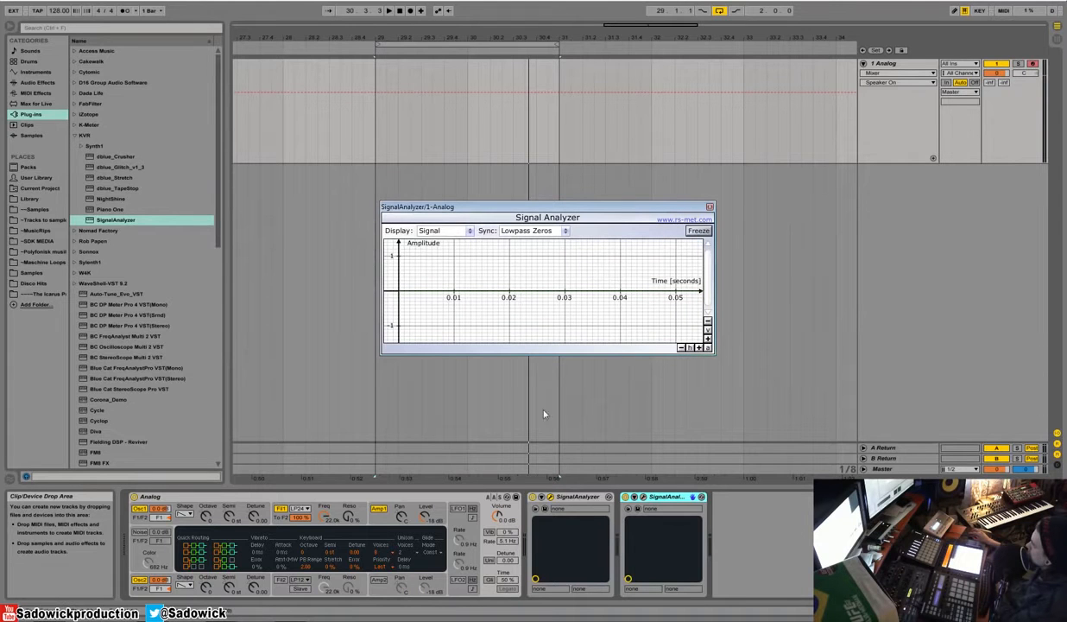
# Step: Set oscillator 1's waveform to sine and raise the Amp 1 envelope's sustain to 1.00
pyautogui.click(184, 514)
pyautogui.click(183, 541)
pyautogui.click(398, 509)
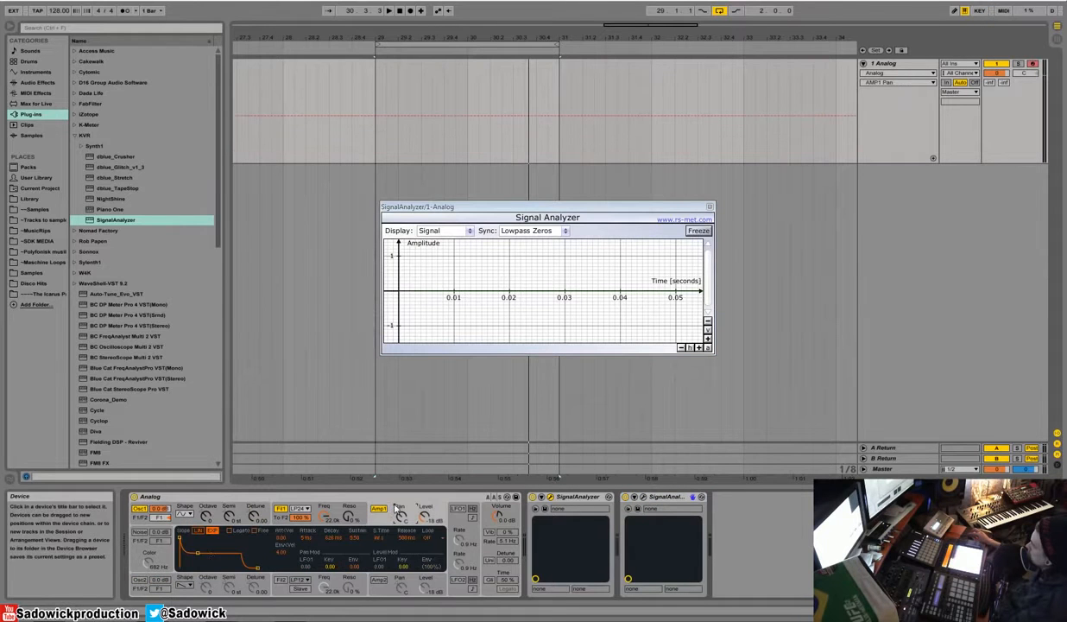
pyautogui.moveTo(354, 537); pyautogui.dragTo(355, 518)
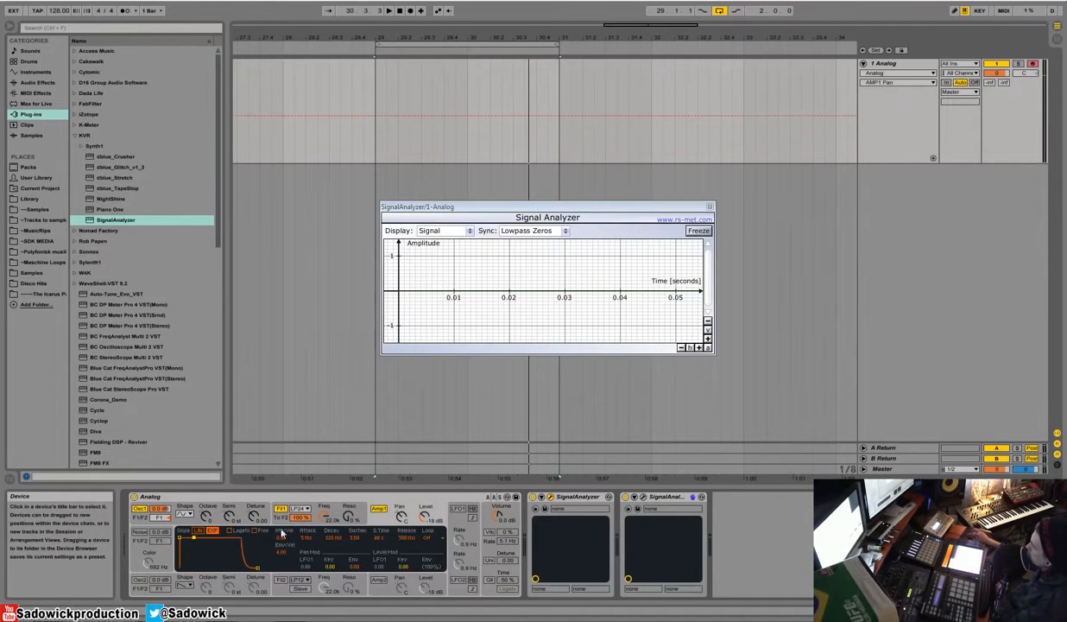
# Step: Shorten the Amp 1 envelope's release to 5 ms and return to the oscillator 1 settings
pyautogui.click(208, 502)
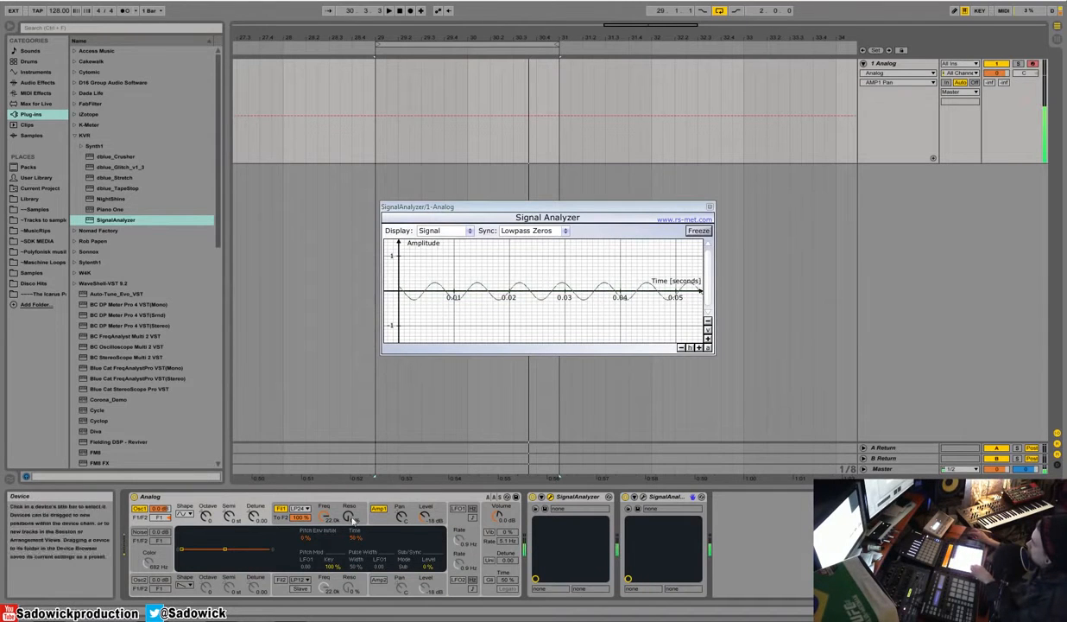
pyautogui.click(383, 517)
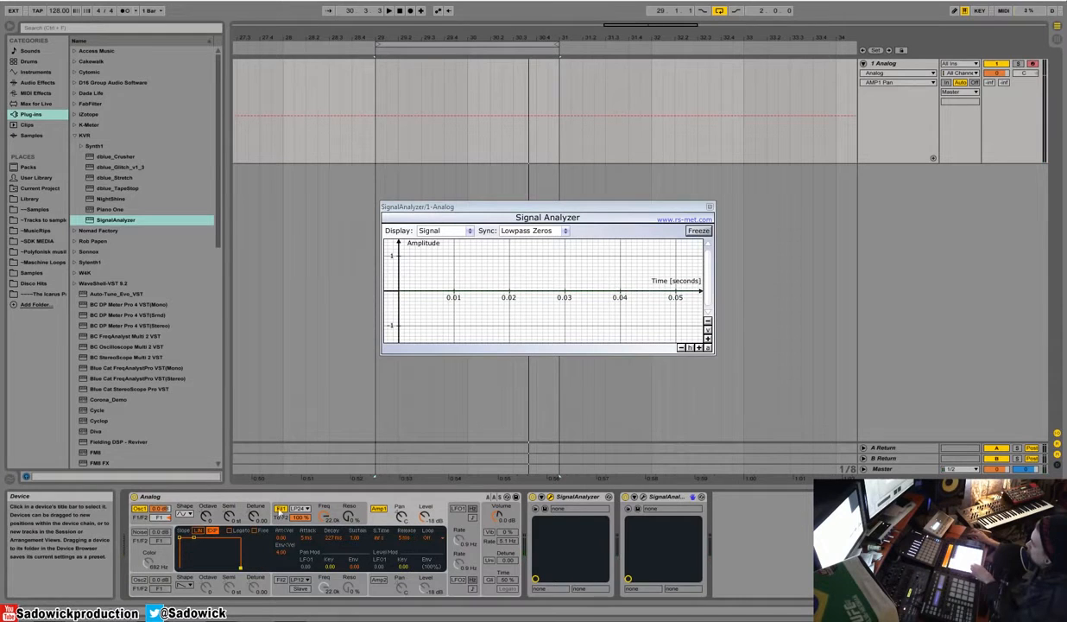
pyautogui.click(191, 520)
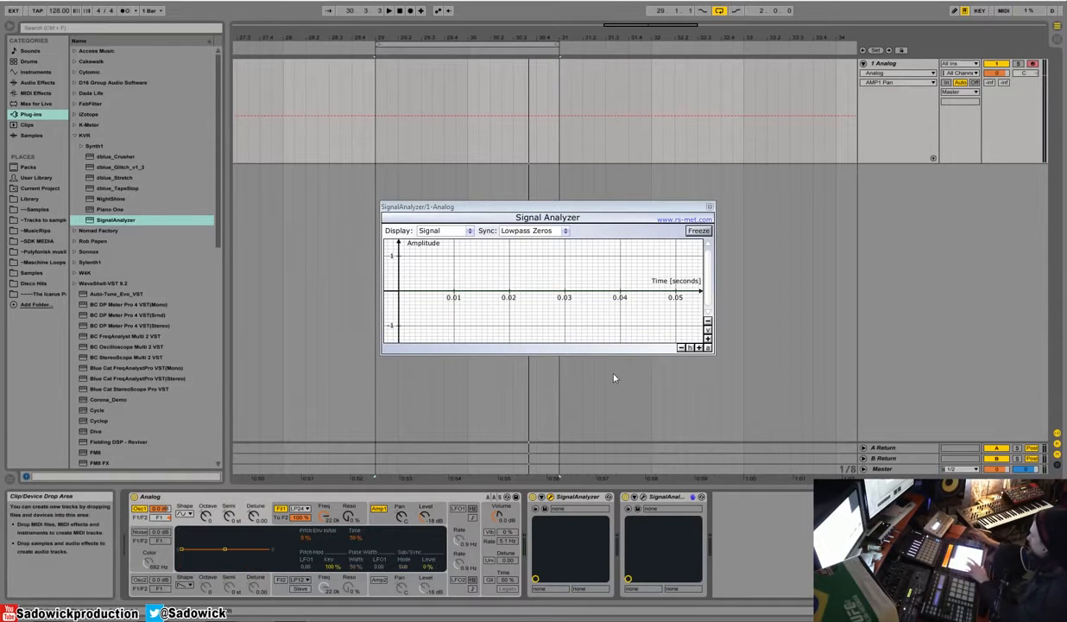
# Step: Magnify the analyzer's waveform on both axes, freeze the display to examine the sine cycles, and unfreeze it
pyautogui.click(707, 339)
pyautogui.click(698, 347)
pyautogui.click(698, 347)
pyautogui.click(699, 347)
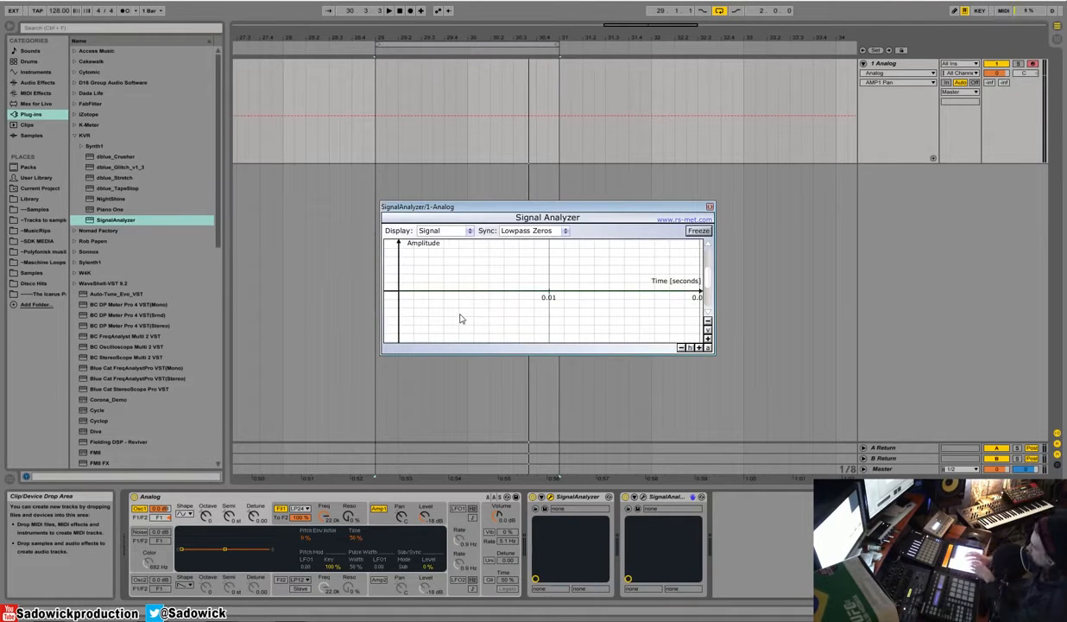
pyautogui.rightClick(190, 496)
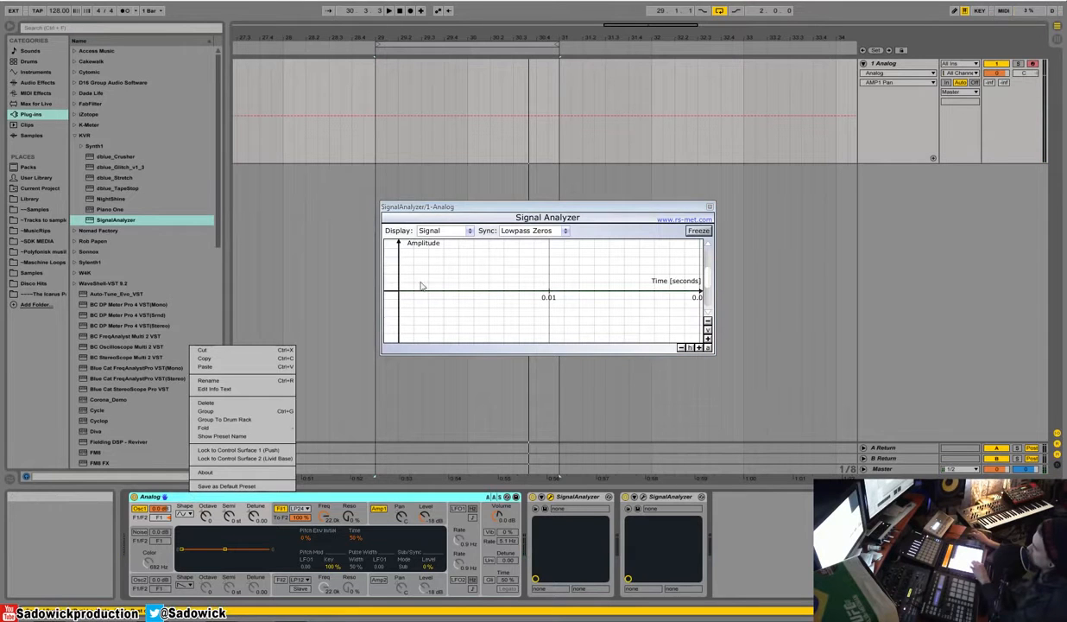
pyautogui.click(444, 208)
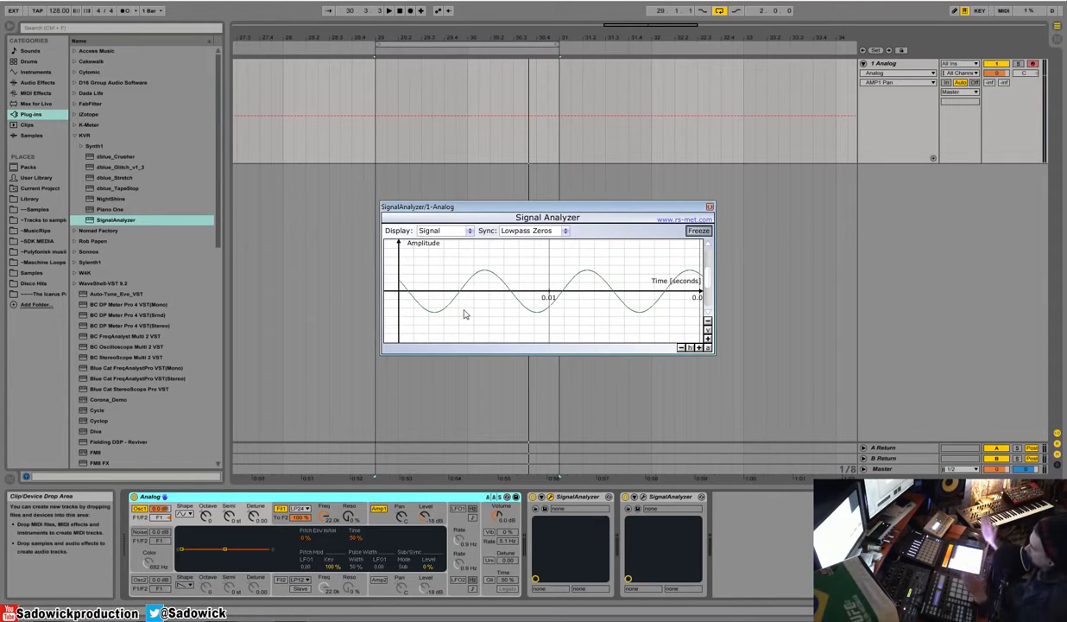
pyautogui.click(708, 232)
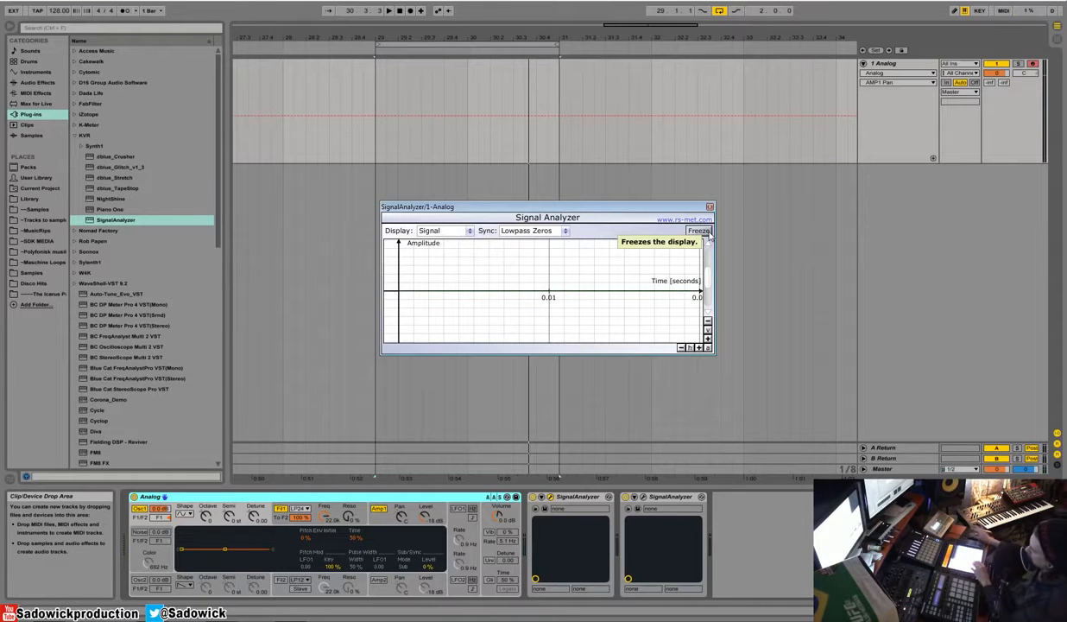
# Step: Set oscillator 1's waveform to sawtooth and magnify the analyzer's waveform display further to fit it
pyautogui.click(183, 515)
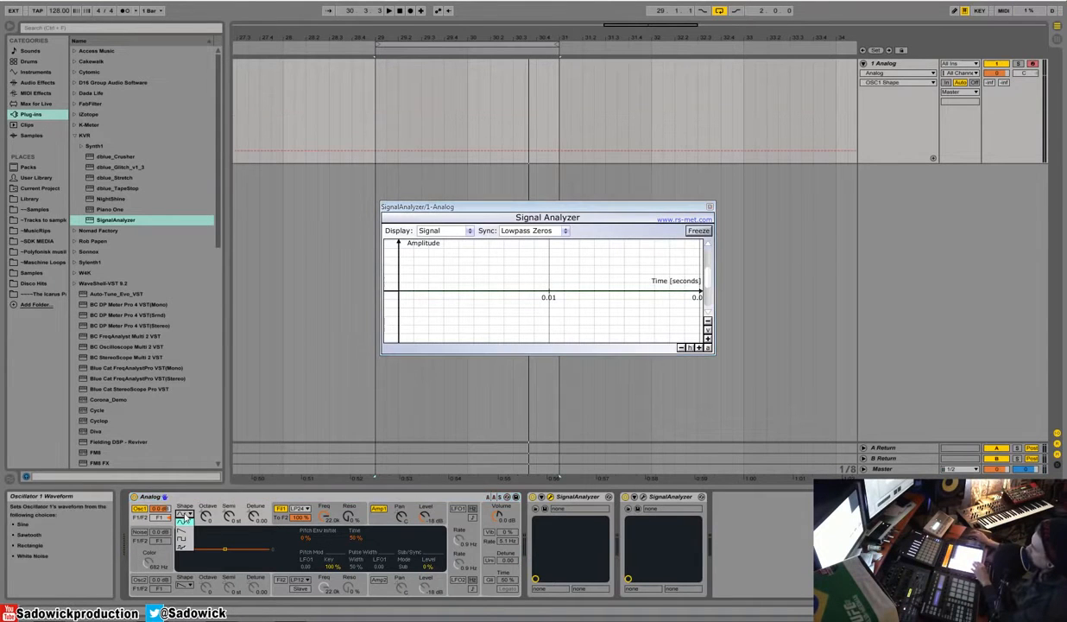
pyautogui.click(186, 523)
pyautogui.click(190, 515)
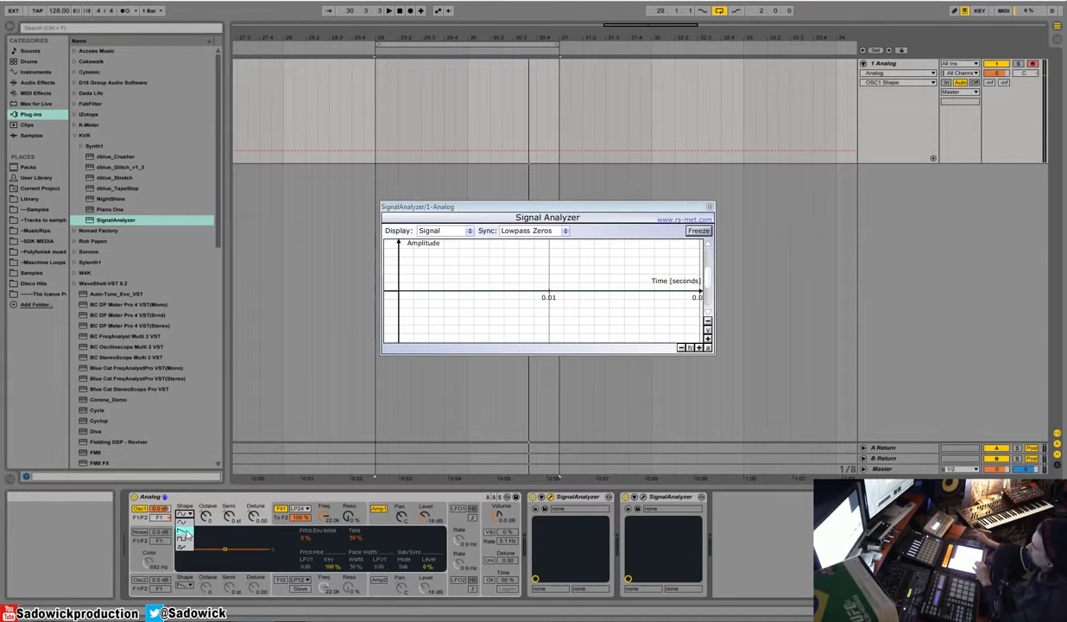
pyautogui.click(184, 533)
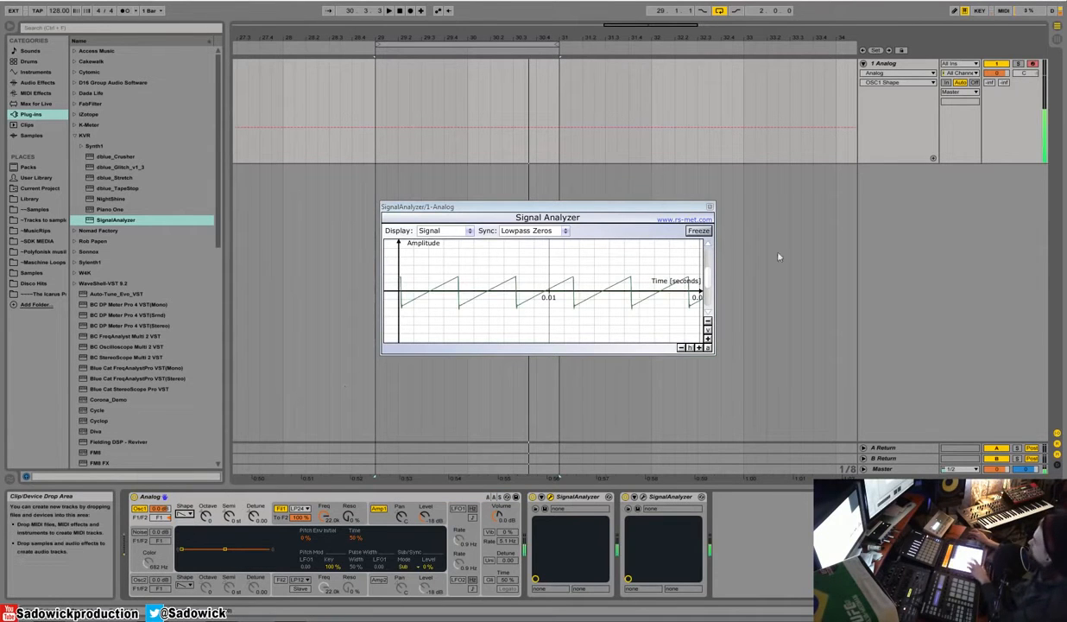
pyautogui.click(699, 349)
pyautogui.click(709, 339)
pyautogui.click(709, 339)
pyautogui.click(709, 340)
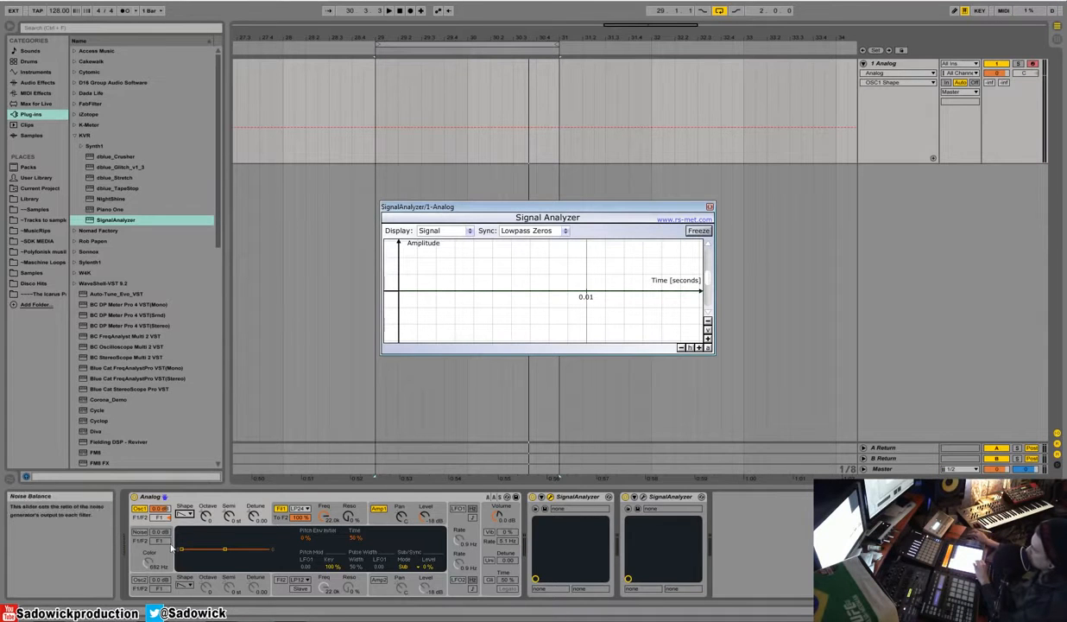
# Step: Try the rectangle and white noise waveforms on oscillator 1
pyautogui.click(184, 516)
pyautogui.click(183, 526)
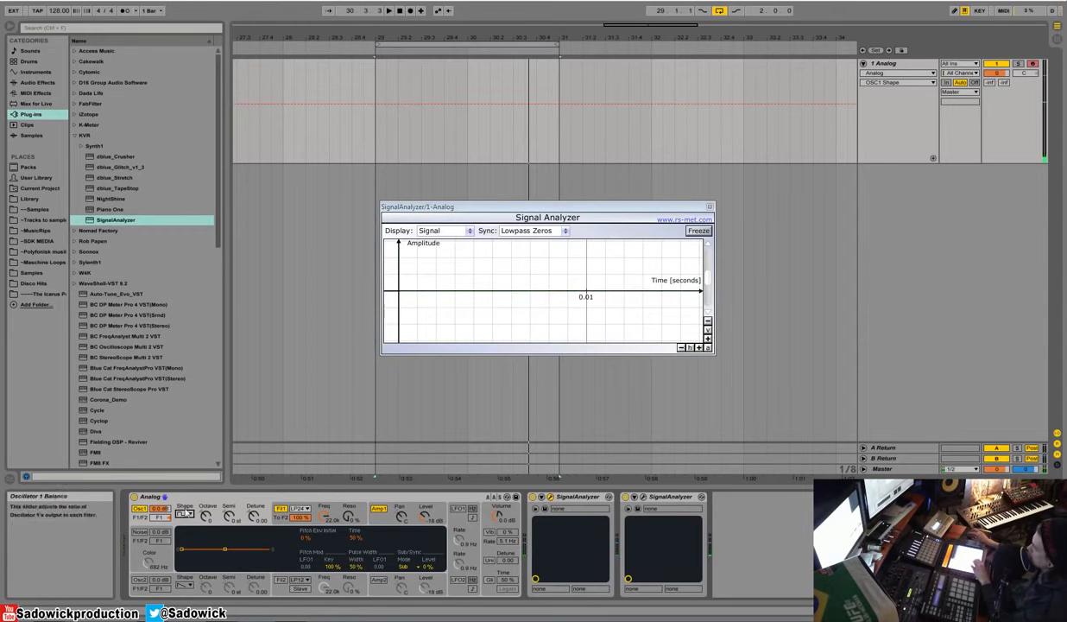
pyautogui.click(184, 515)
pyautogui.click(197, 549)
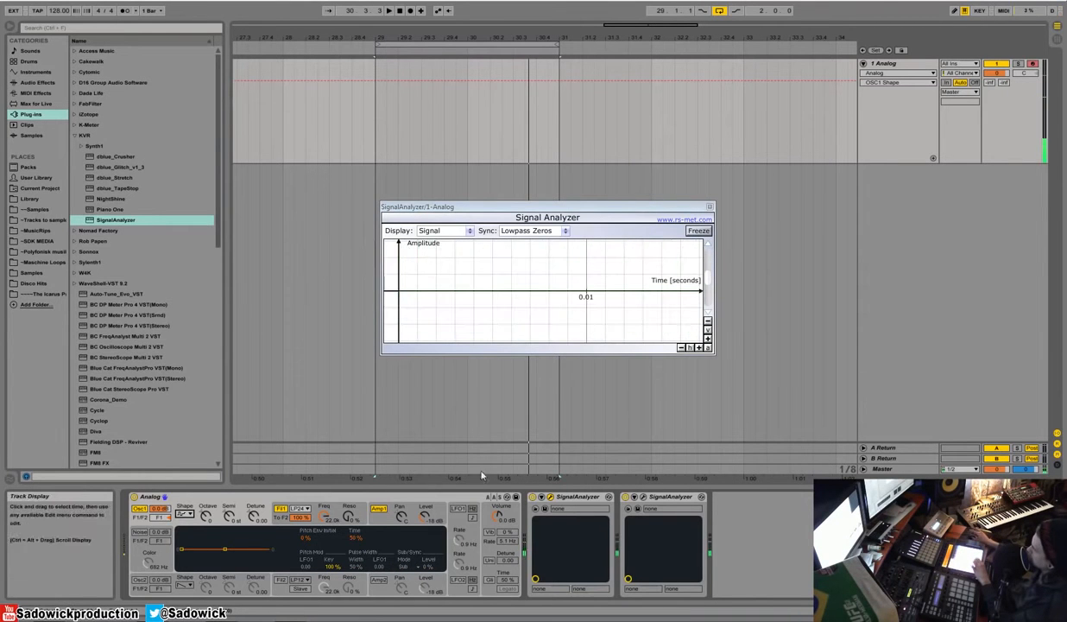
# Step: Set oscillator 1's waveform back to sawtooth, select its octave control, and switch the oscillator off and on again
pyautogui.click(181, 514)
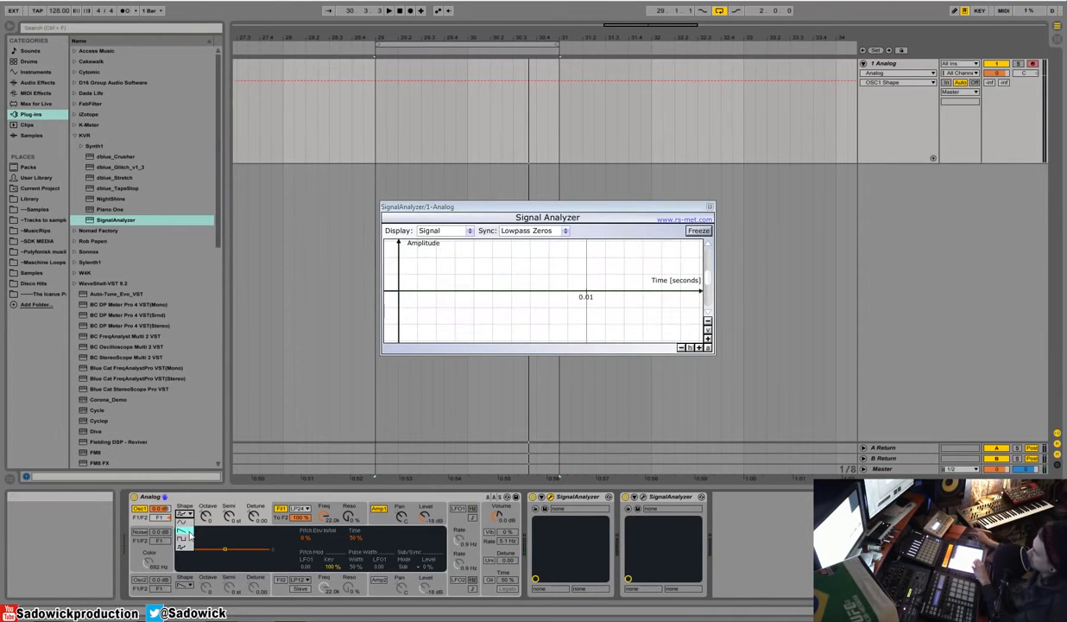
pyautogui.click(183, 536)
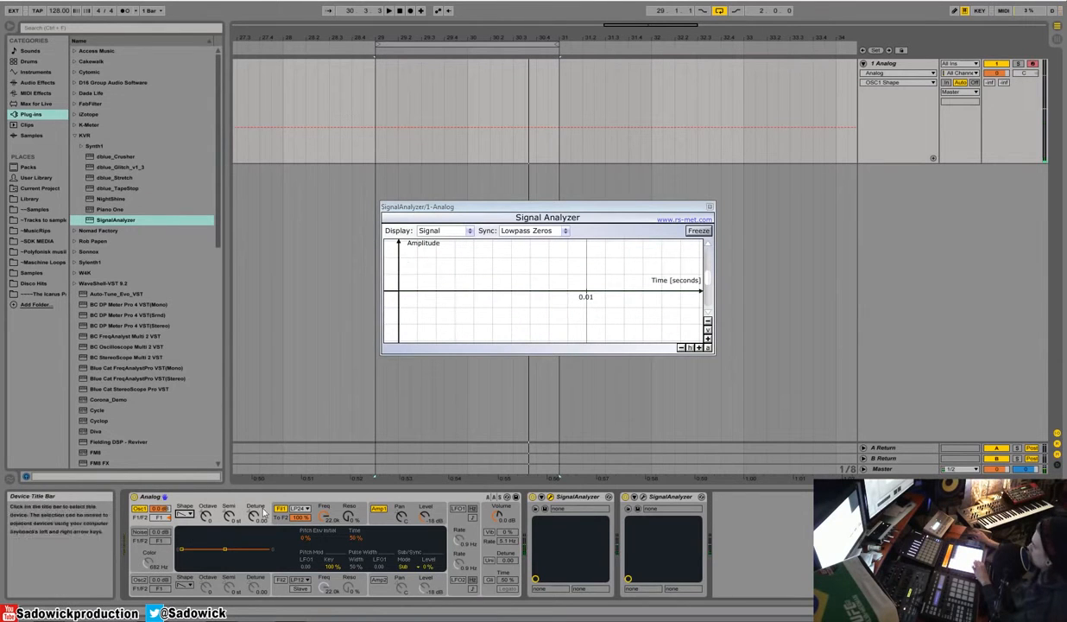
pyautogui.click(206, 516)
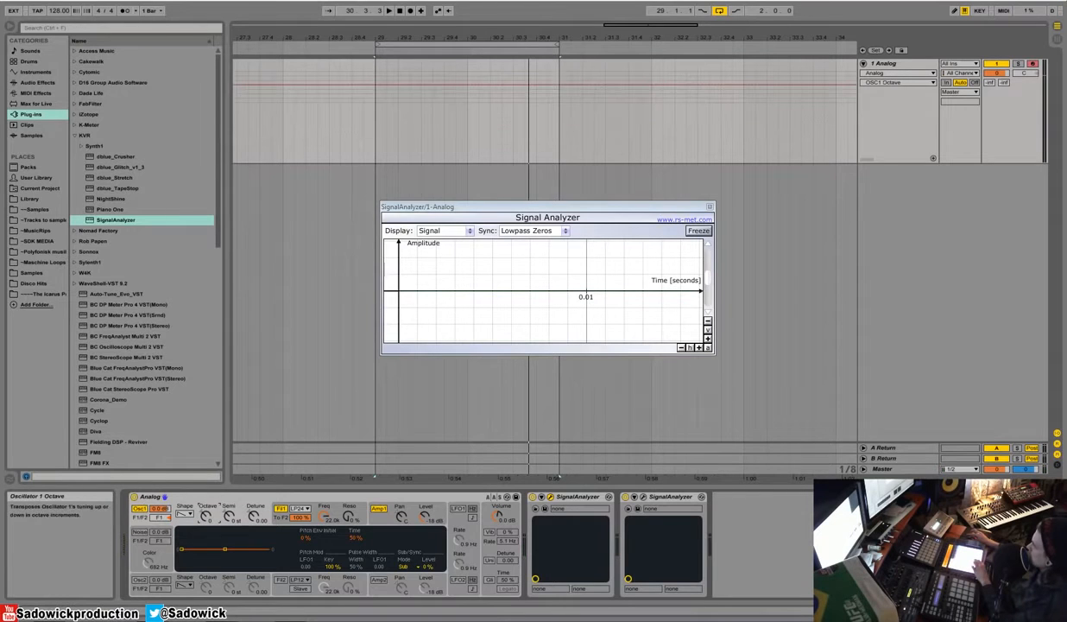
pyautogui.click(139, 509)
pyautogui.click(139, 509)
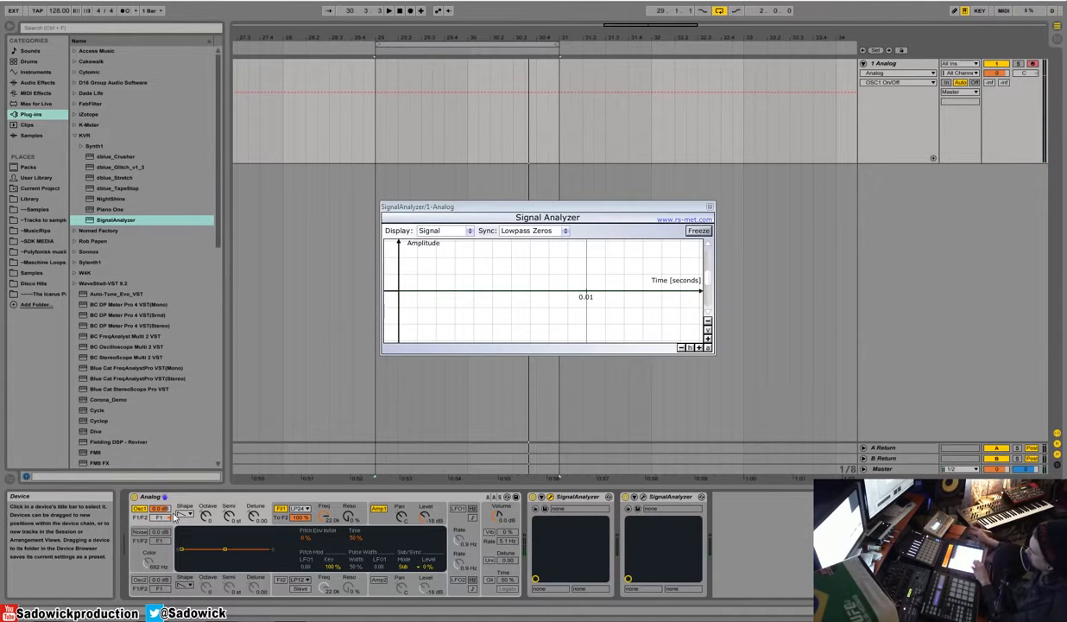
# Step: Bring up filter 1's cutoff and resonance settings and sweep the cutoff frequency down and back up to 22.0k
pyautogui.click(326, 511)
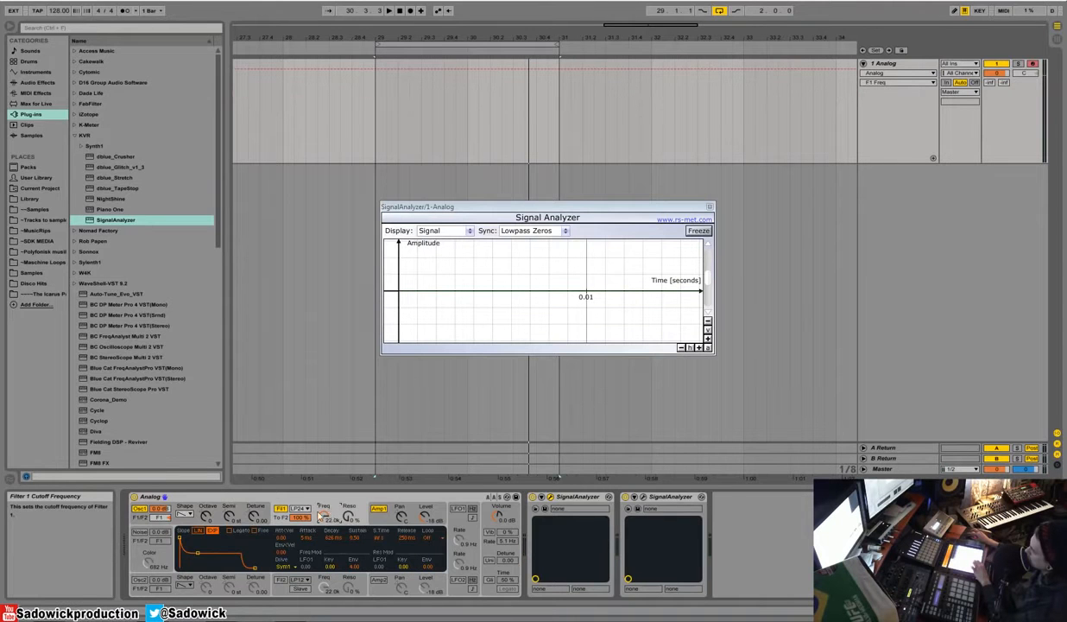
pyautogui.click(252, 511)
pyautogui.click(347, 510)
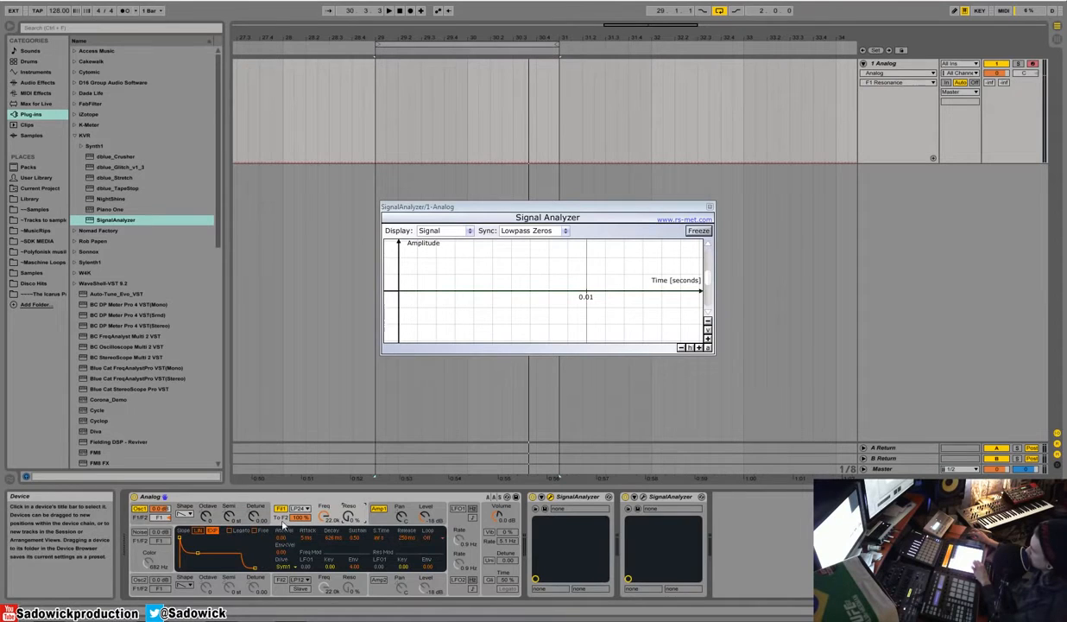
pyautogui.click(248, 511)
pyautogui.click(324, 510)
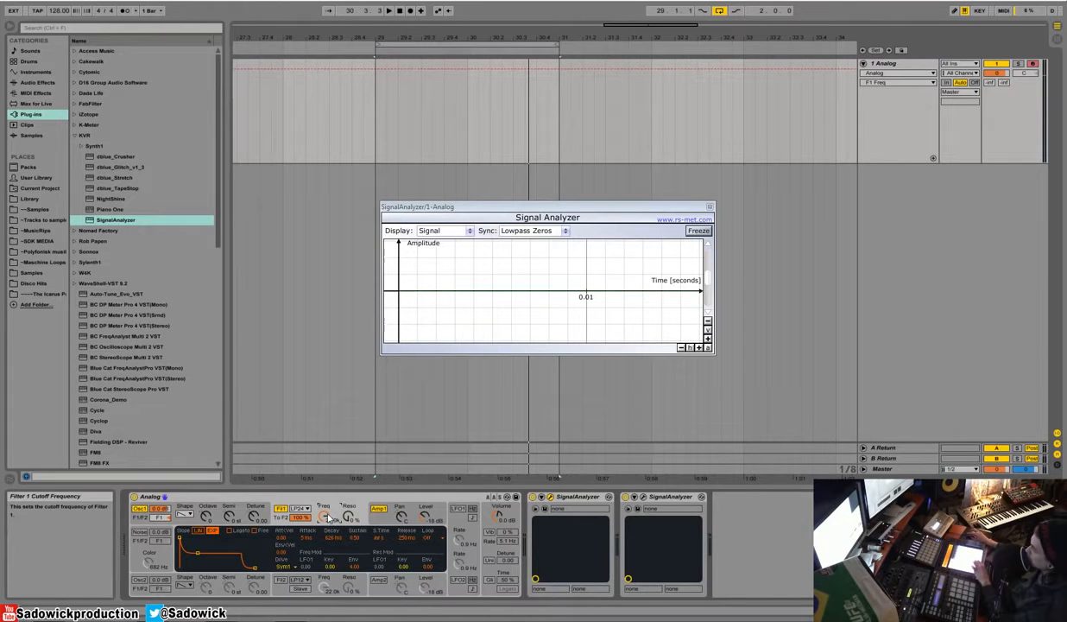
pyautogui.moveTo(327, 517); pyautogui.dragTo(327, 569)
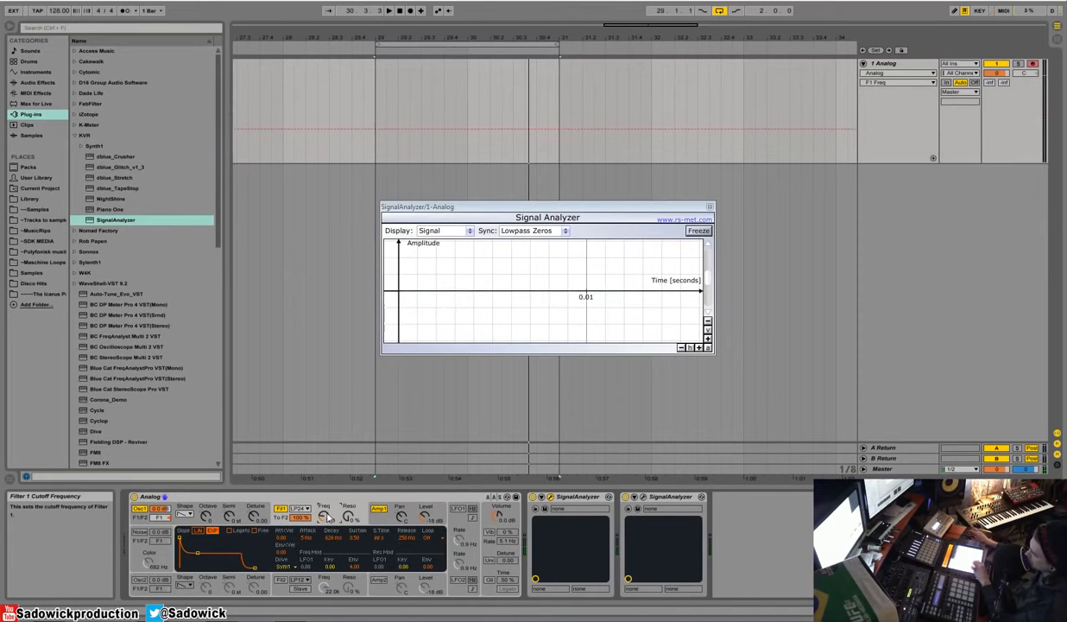
pyautogui.moveTo(348, 518); pyautogui.dragTo(327, 476)
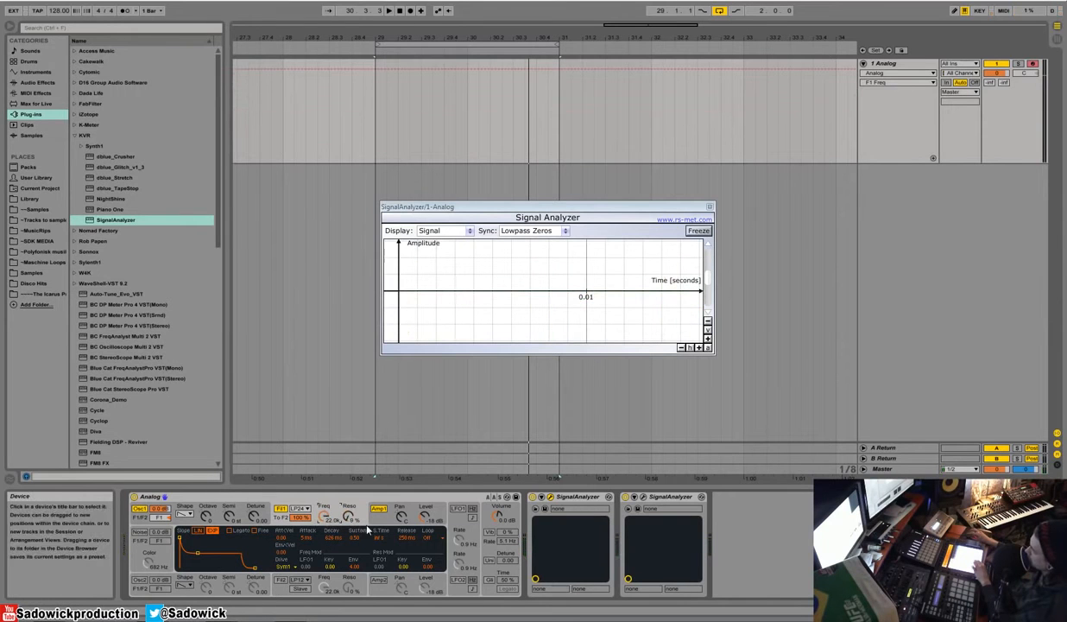
# Step: Try a lower sustain with a shorter decay, and a longer attack, on the Amp 1 envelope
pyautogui.click(424, 516)
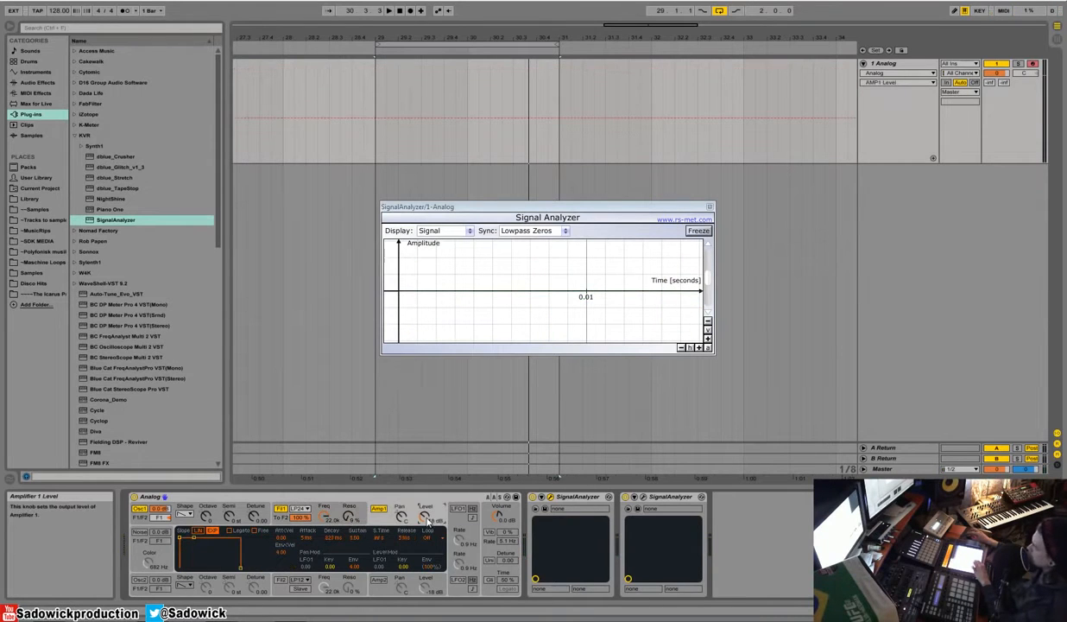
pyautogui.click(194, 538)
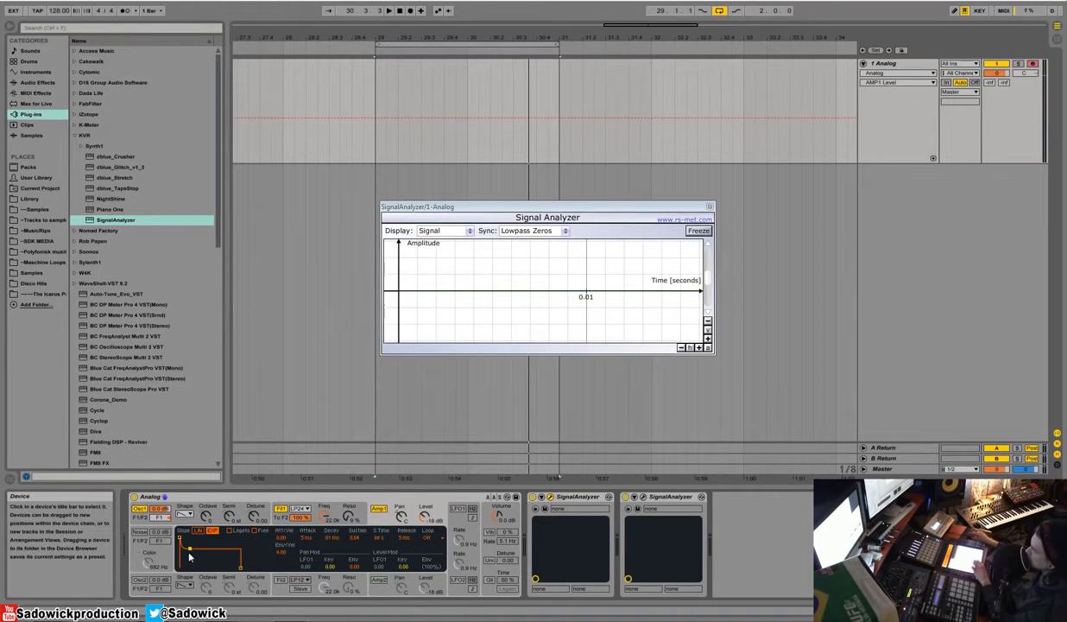
pyautogui.moveTo(190, 554); pyautogui.dragTo(196, 546)
pyautogui.moveTo(309, 537); pyautogui.dragTo(309, 524)
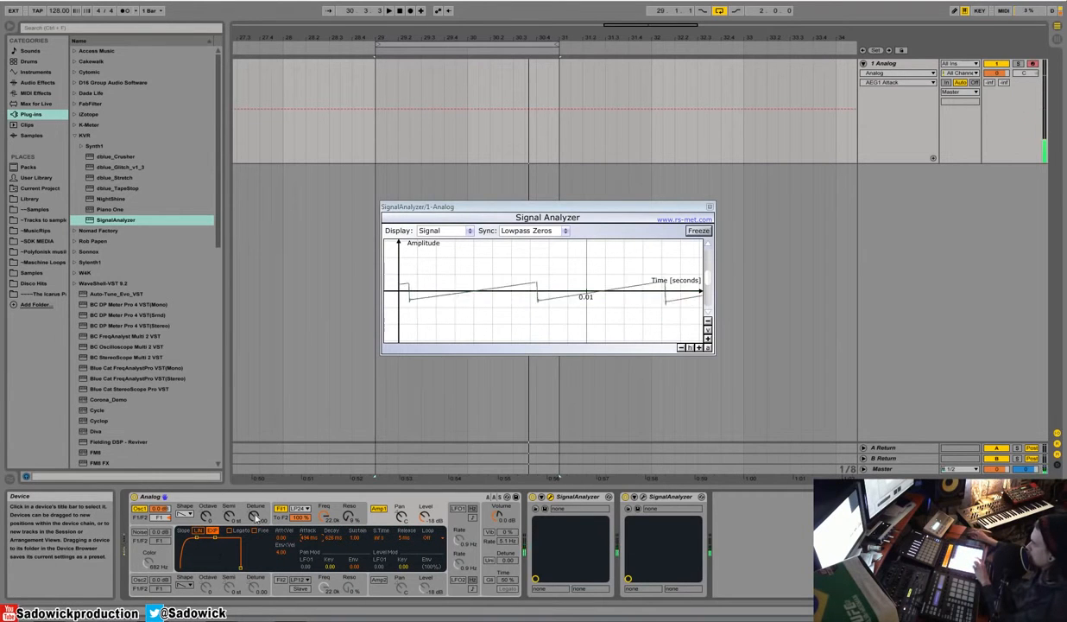
pyautogui.moveTo(198, 538)
pyautogui.mouseDown()
pyautogui.moveTo(180, 538)
pyautogui.moveTo(207, 538)
pyautogui.mouseUp()
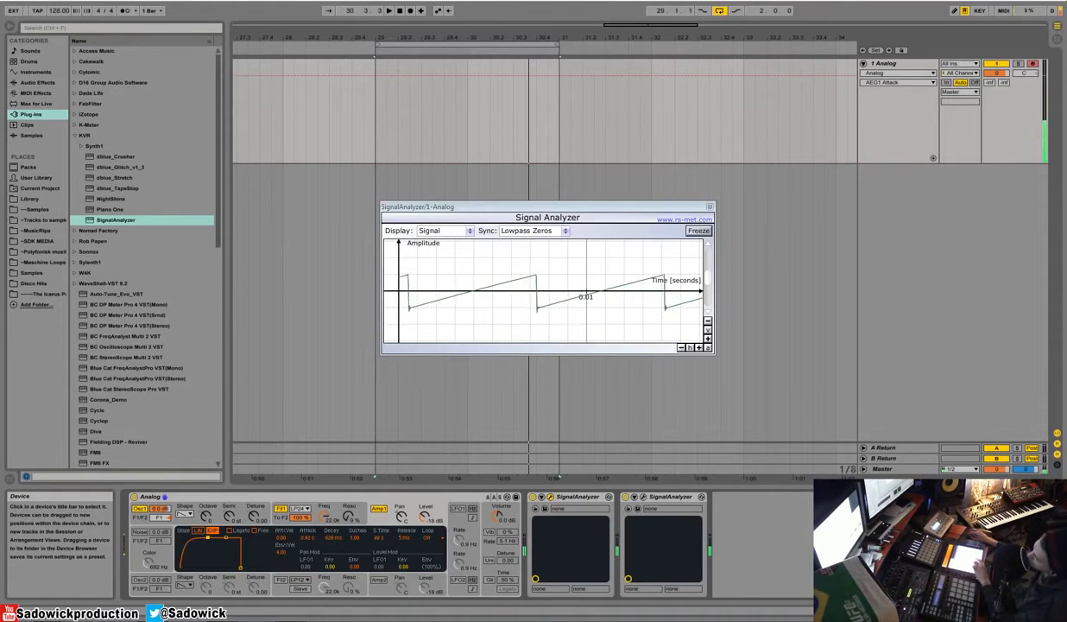
# Step: Set Amp 1's level to -17 dB and its envelope to a 5 ms attack and 1.00 sustain
pyautogui.moveTo(207, 538); pyautogui.dragTo(187, 558)
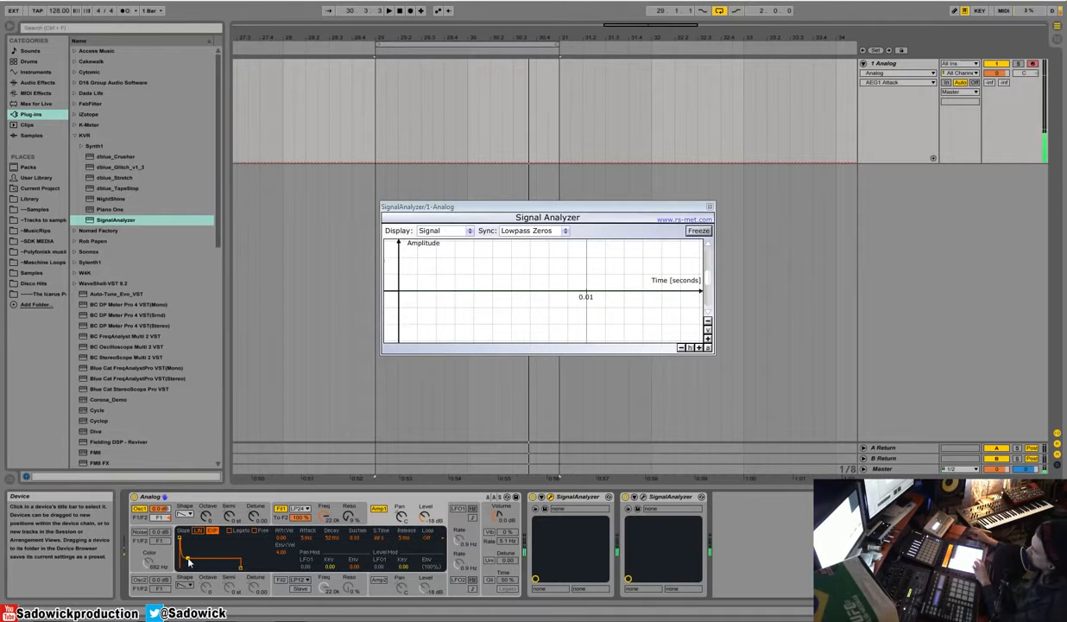
pyautogui.moveTo(427, 518); pyautogui.dragTo(431, 536)
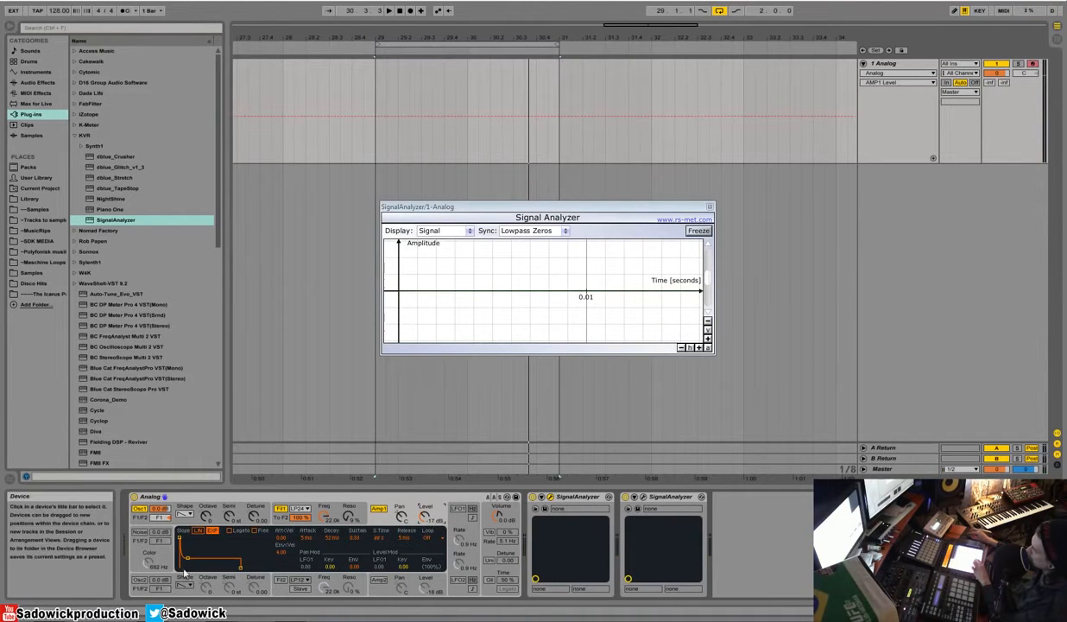
pyautogui.moveTo(190, 563); pyautogui.dragTo(190, 535)
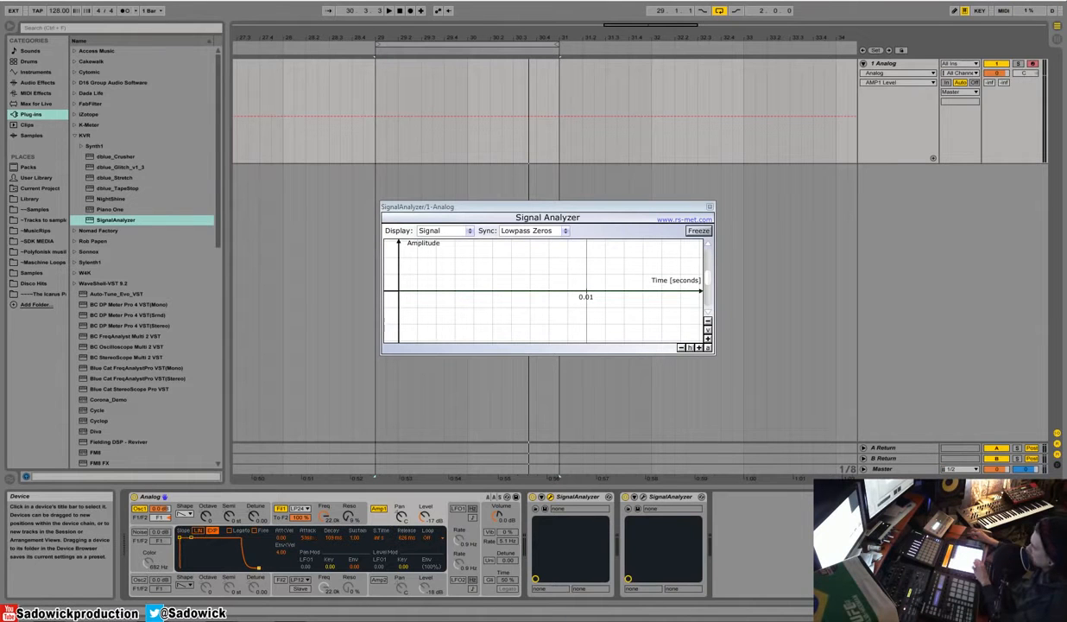
# Step: Look through Analog's LFO, global volume and oscillator 1 settings
pyautogui.click(459, 521)
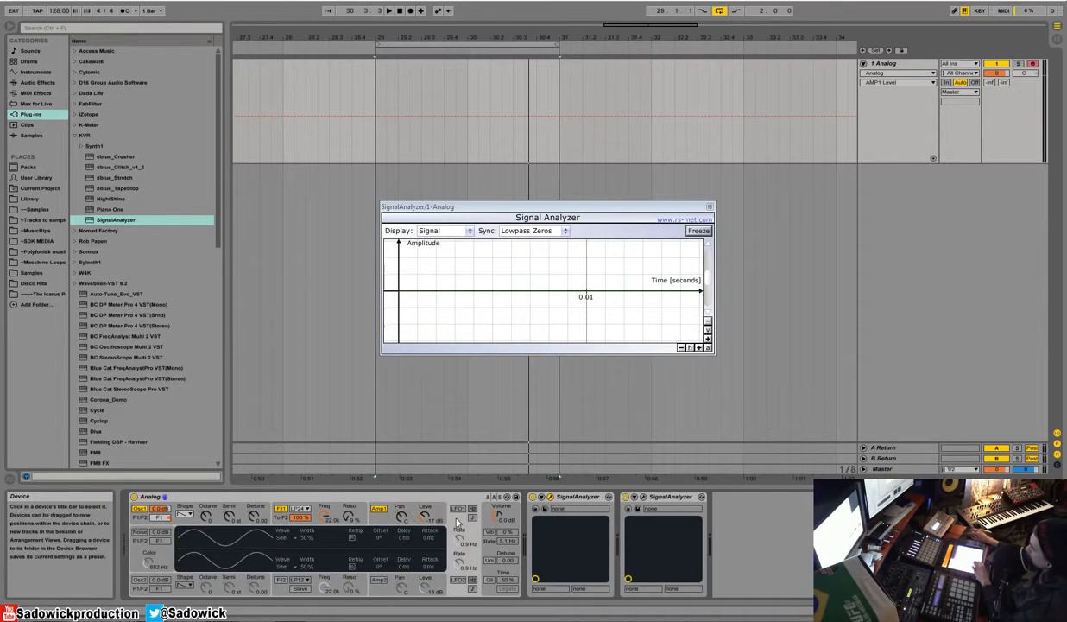
pyautogui.click(515, 514)
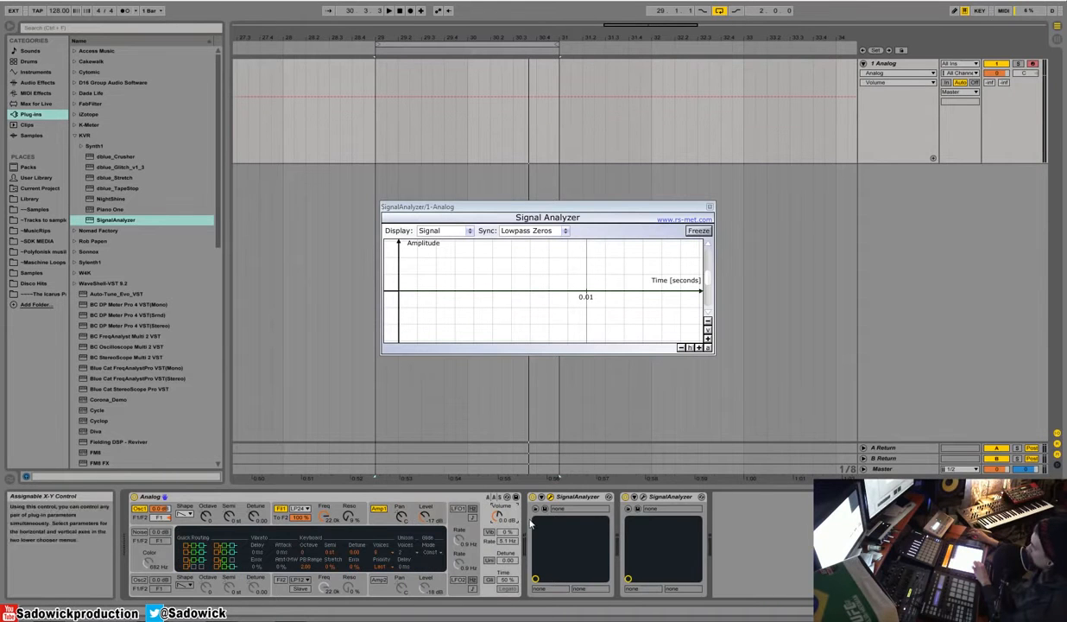
pyautogui.click(459, 538)
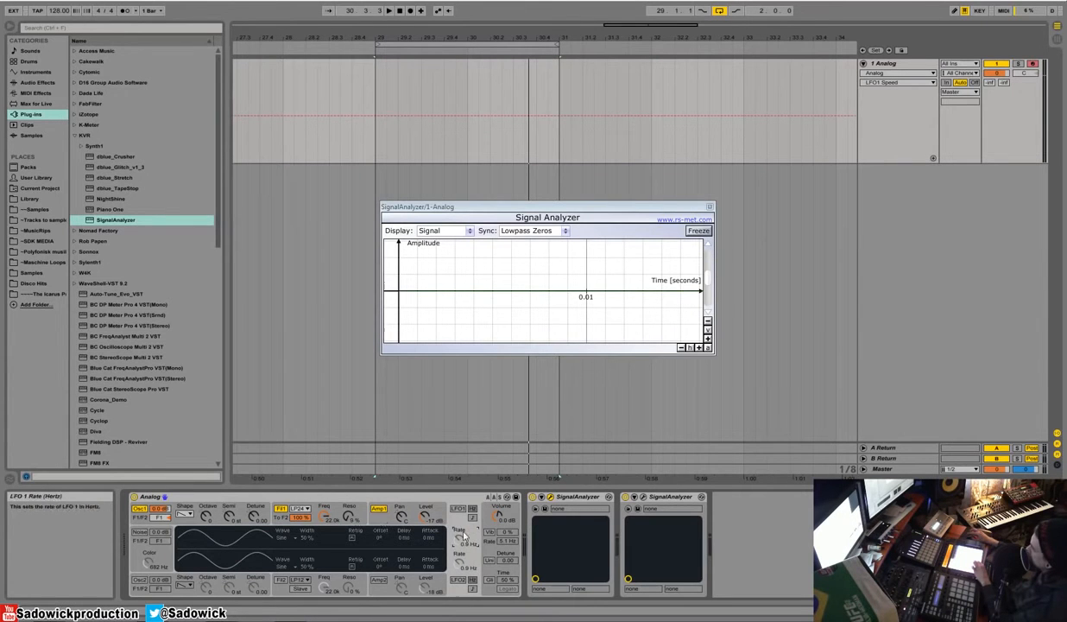
pyautogui.click(205, 514)
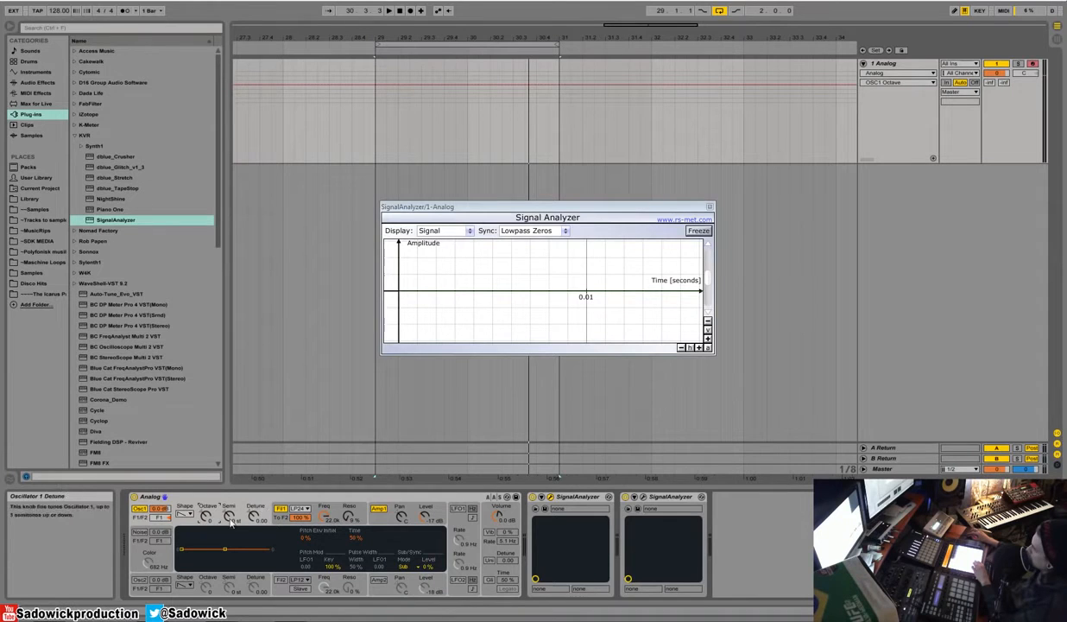
# Step: Switch oscillator 2 on, select its octave control, and switch the oscillator off again
pyautogui.click(137, 579)
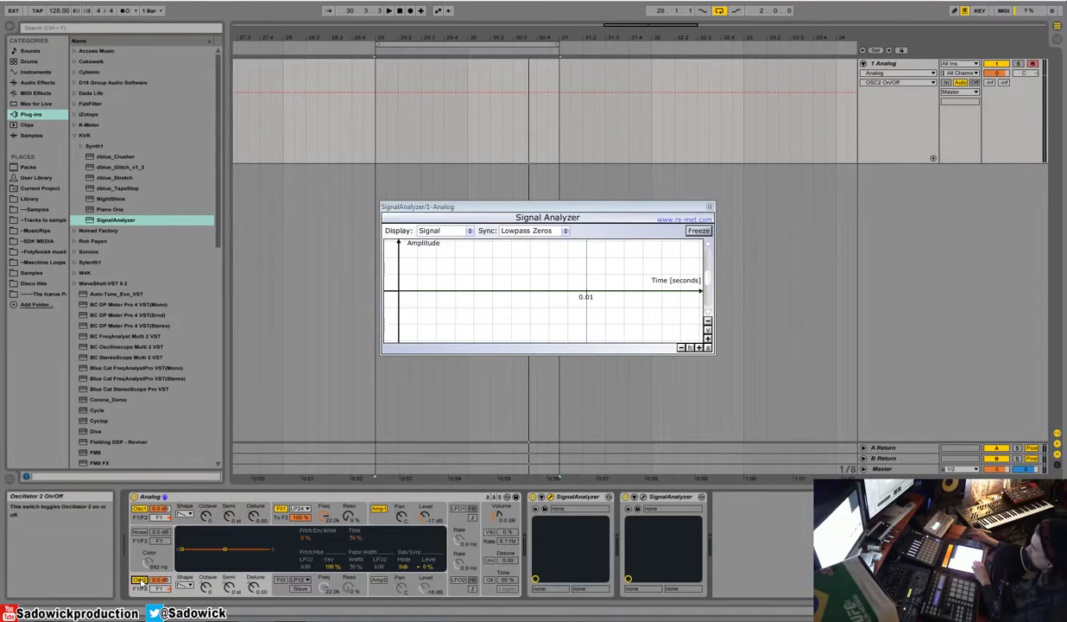
pyautogui.click(205, 587)
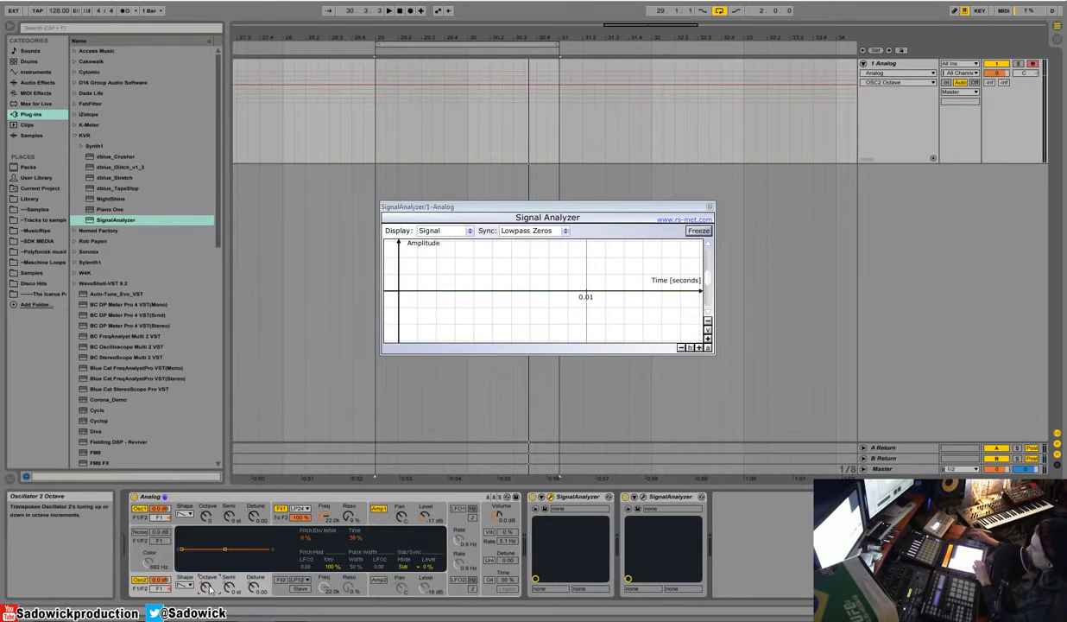
pyautogui.click(140, 579)
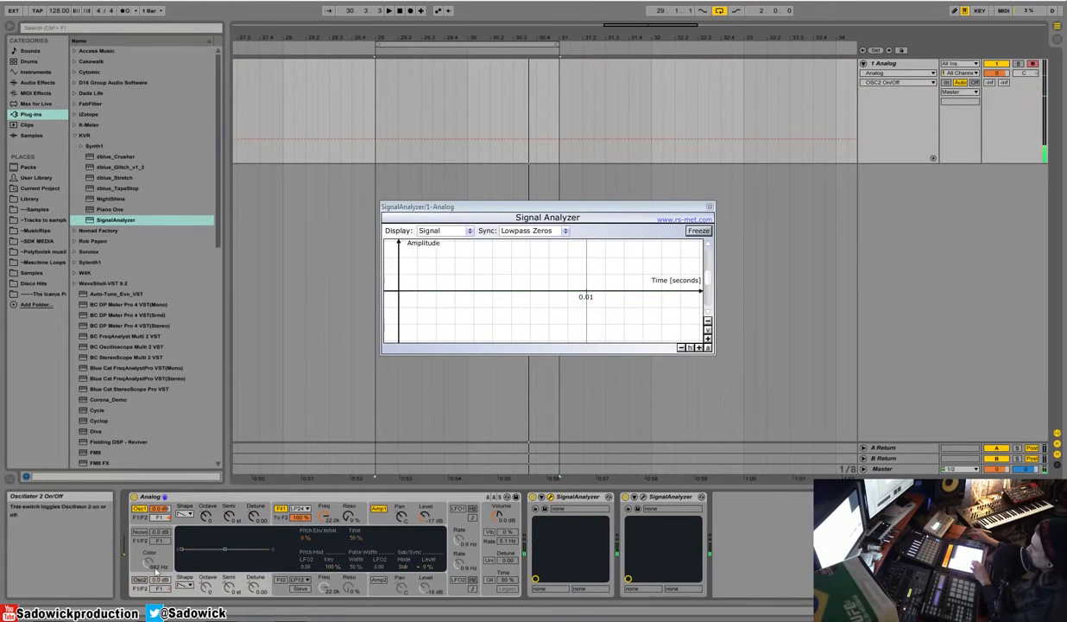
# Step: Try transposing oscillator 1 by 12 semitones, and return the semitone setting to 0 st
pyautogui.click(206, 518)
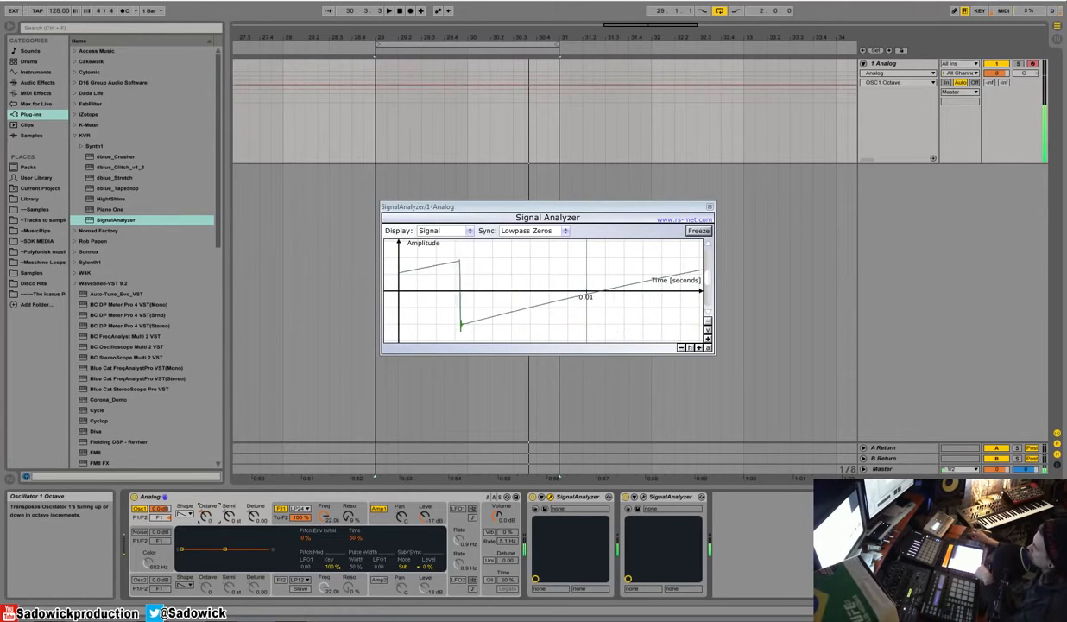
pyautogui.click(229, 518)
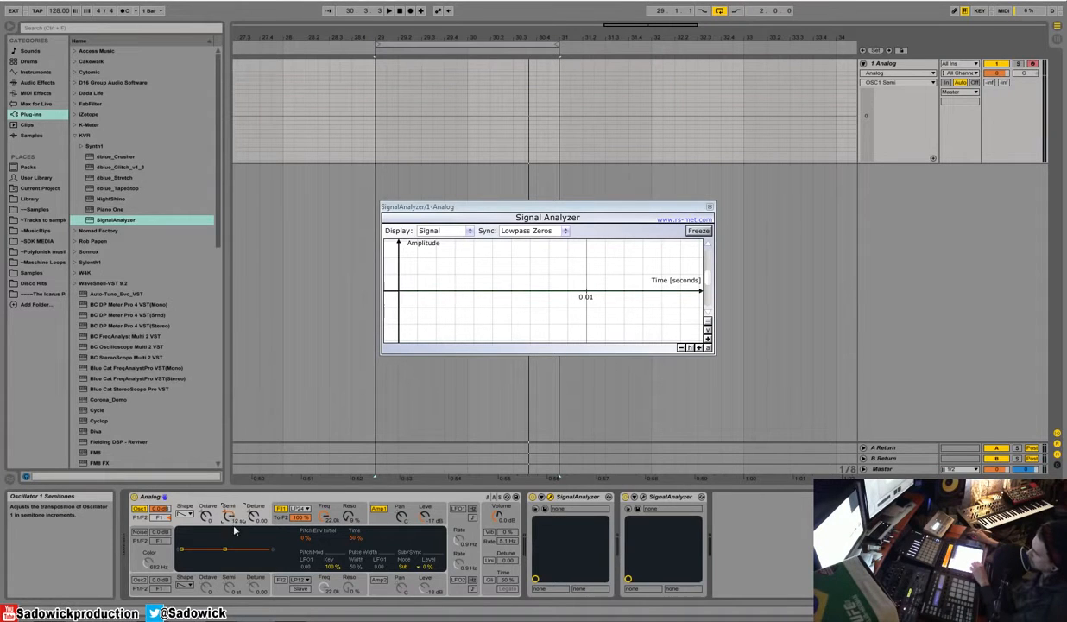
pyautogui.moveTo(231, 519); pyautogui.dragTo(231, 533)
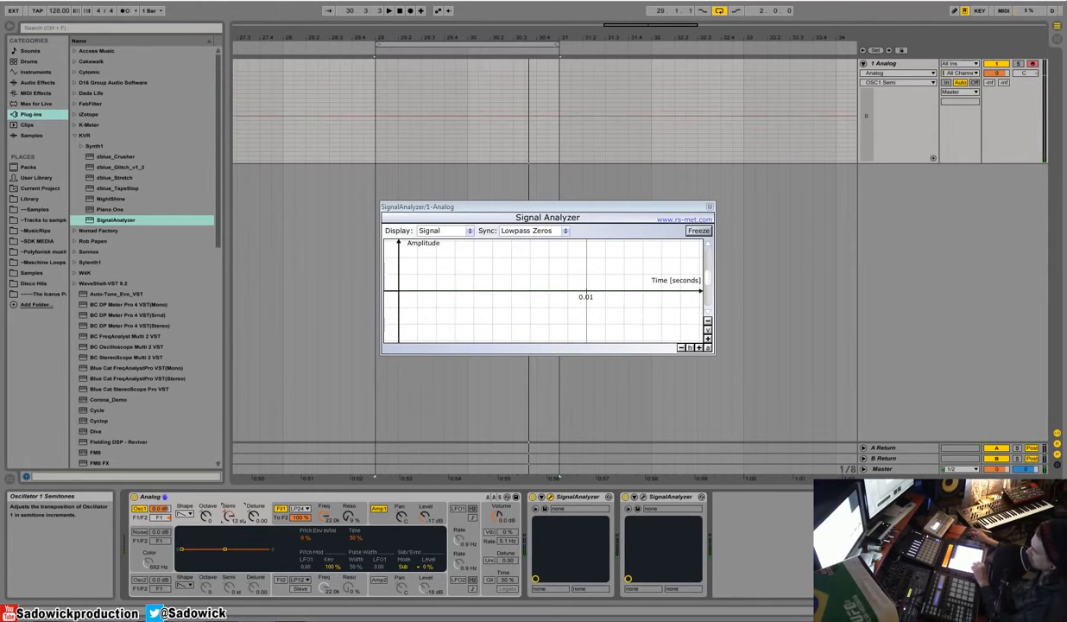
# Step: Try detuning oscillator 1 downward, and return its detune to 0.00
pyautogui.click(255, 518)
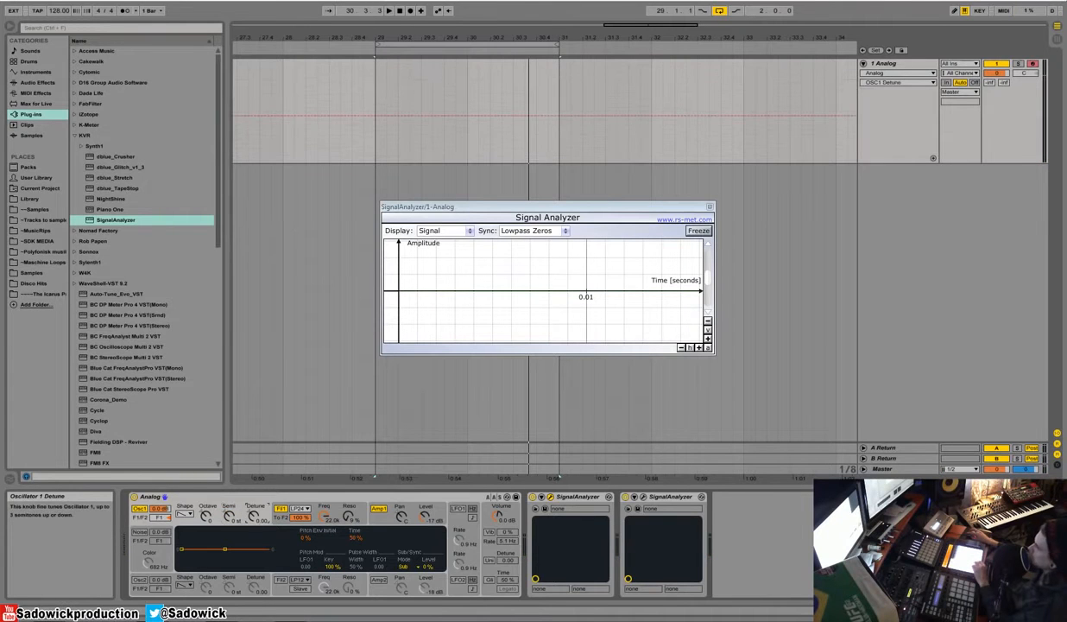
pyautogui.moveTo(253, 518); pyautogui.dragTo(254, 570)
pyautogui.moveTo(253, 570); pyautogui.dragTo(251, 516)
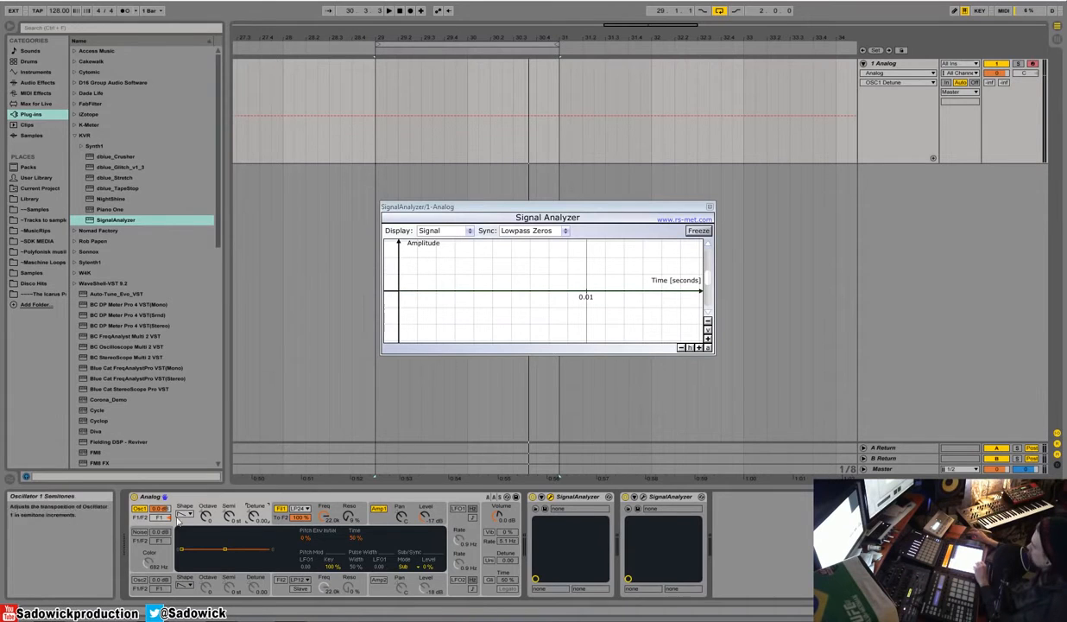
# Step: Try a higher output level on oscillator 1, and reset it to the default 0.0 dB
pyautogui.moveTo(160, 509); pyautogui.dragTo(160, 471)
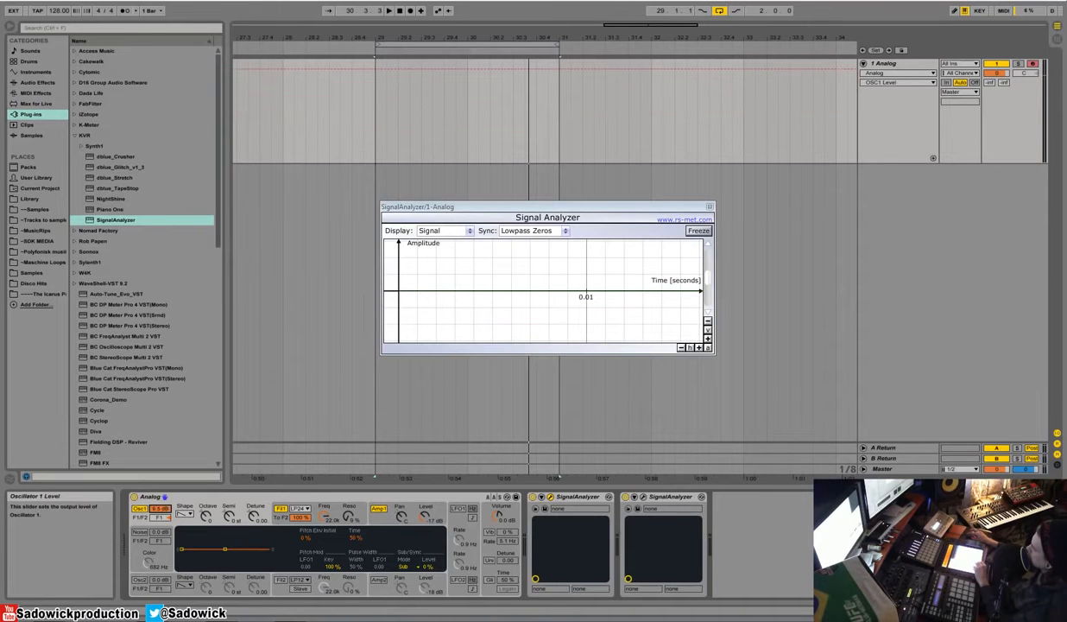
pyautogui.rightClick(160, 509)
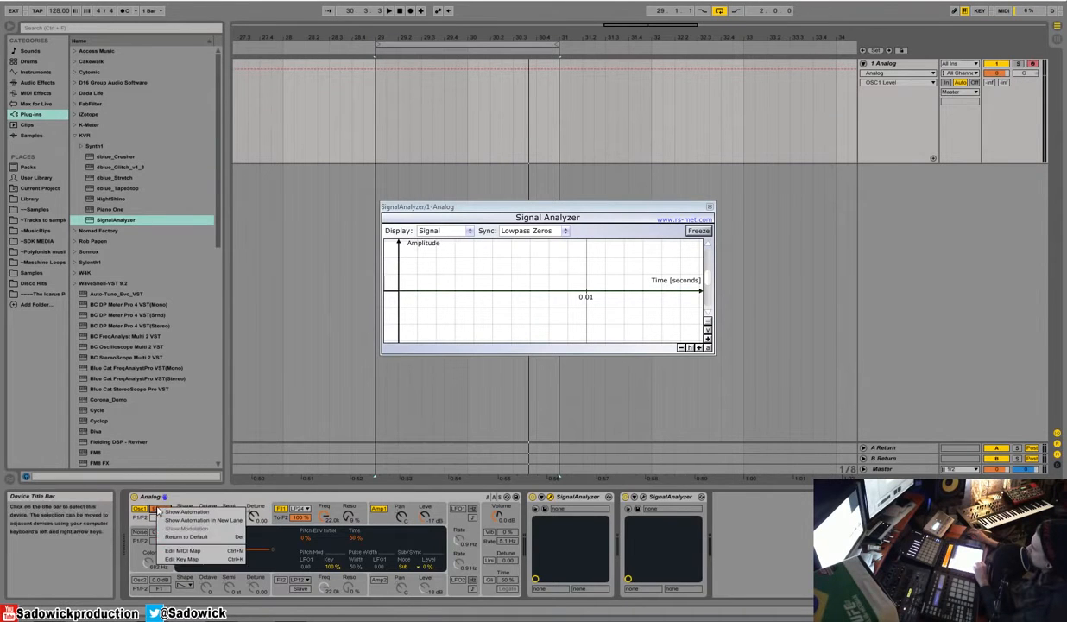
pyautogui.click(166, 529)
# Step: Try balancing oscillator 1's output between filters 1 and 2, and route it back fully to F1
pyautogui.click(160, 517)
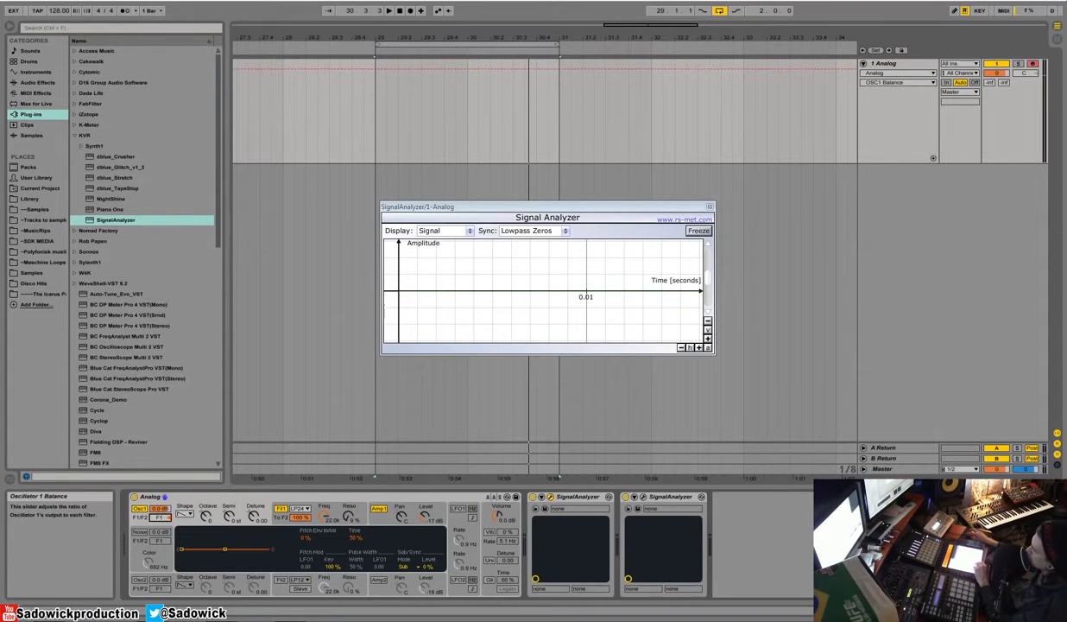
pyautogui.moveTo(160, 517); pyautogui.dragTo(160, 561)
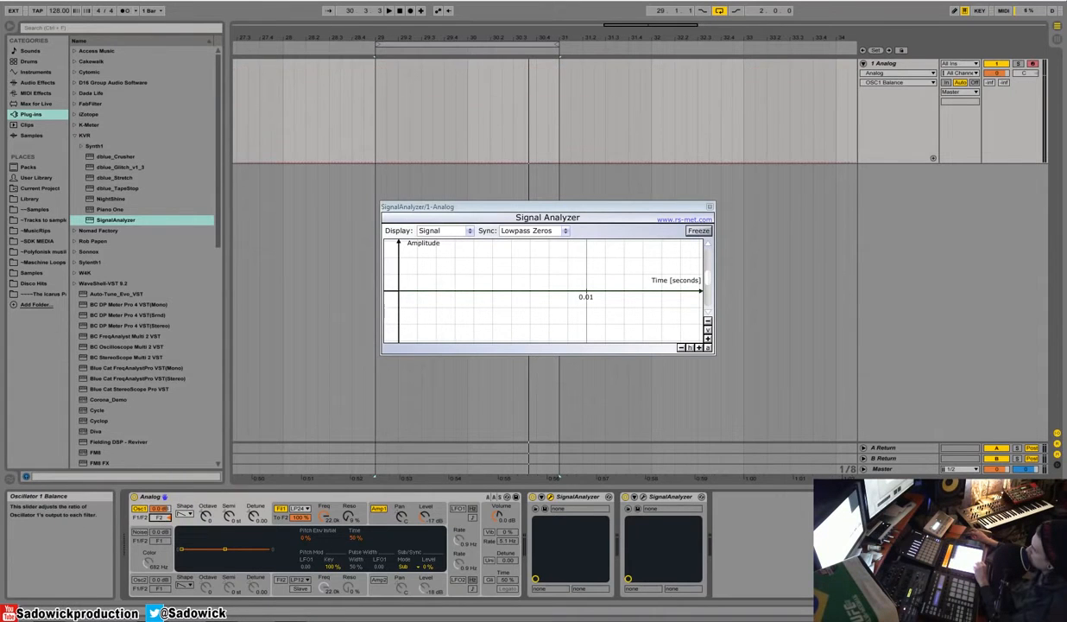
pyautogui.moveTo(163, 516)
pyautogui.mouseDown()
pyautogui.moveTo(162, 494)
pyautogui.moveTo(161, 519)
pyautogui.mouseUp()
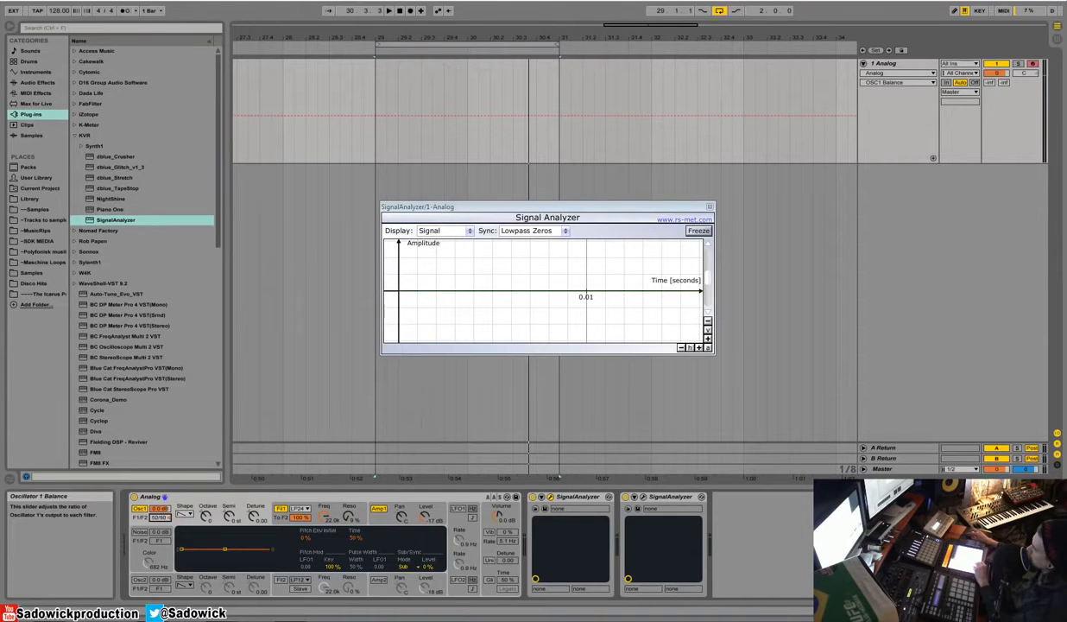
pyautogui.click(281, 509)
pyautogui.click(280, 578)
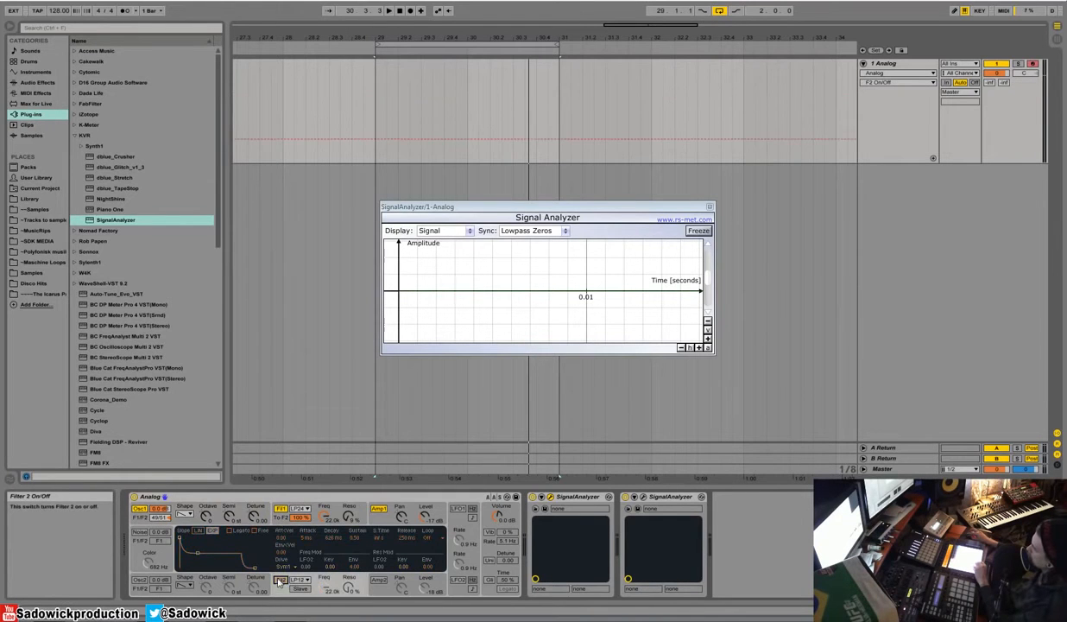
pyautogui.moveTo(167, 527); pyautogui.dragTo(167, 509)
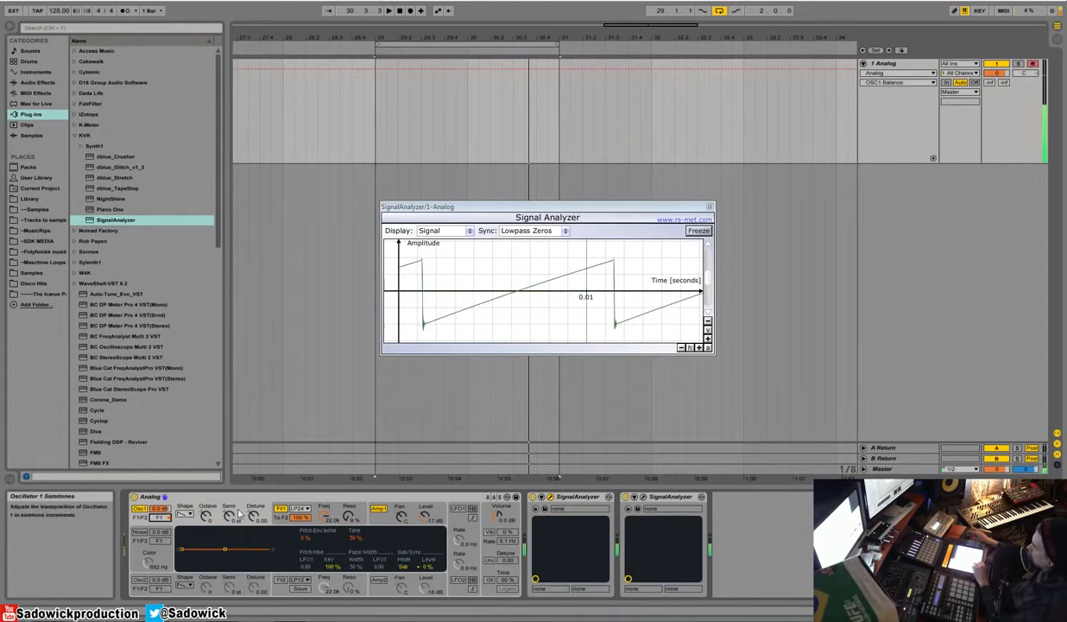
# Step: Try a raised oscillator 1 level with a lowered filter 1 cutoff, and reset the level to its default
pyautogui.click(157, 509)
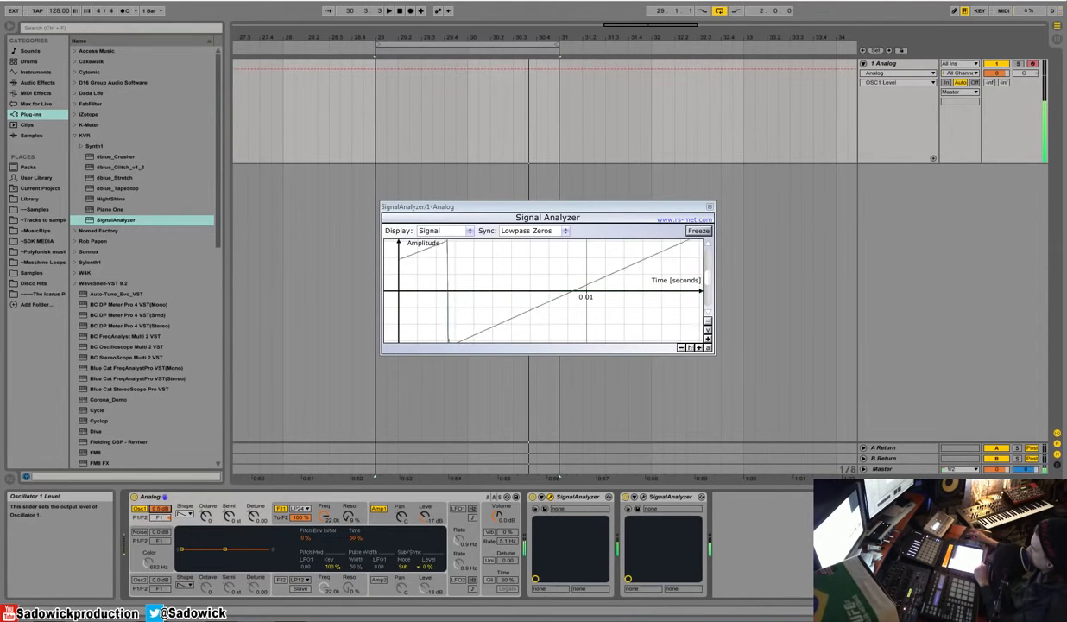
pyautogui.click(322, 514)
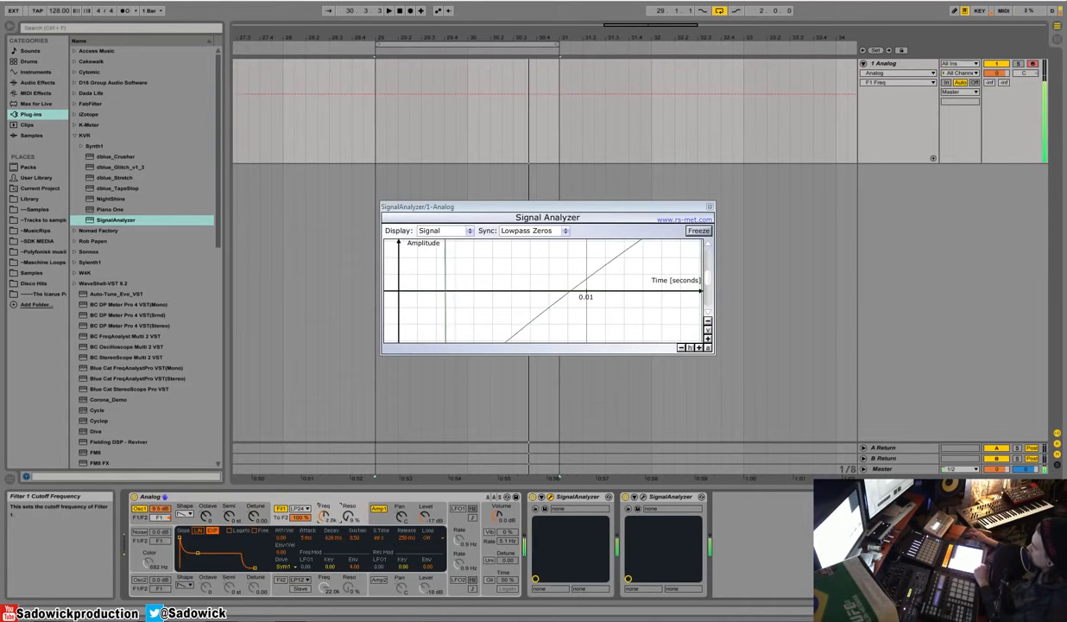
pyautogui.click(161, 510)
pyautogui.rightClick(166, 509)
pyautogui.click(192, 530)
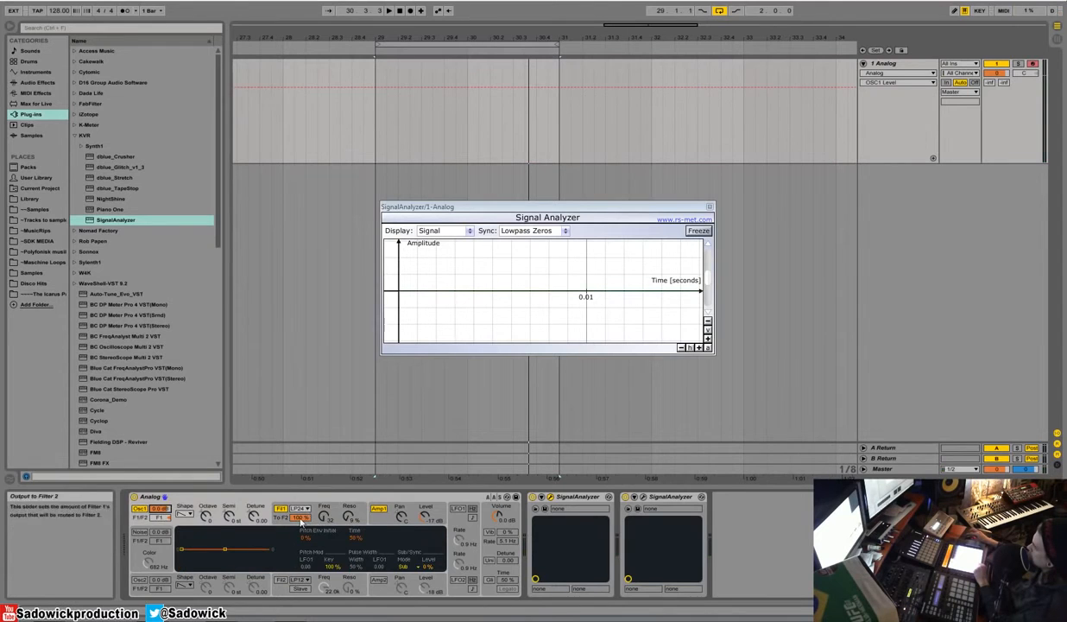
# Step: Reset filter 1's output to filter 2 to 0 % and raise filter 1's cutoff back to 22.0k
pyautogui.rightClick(297, 517)
pyautogui.click(314, 547)
pyautogui.click(258, 515)
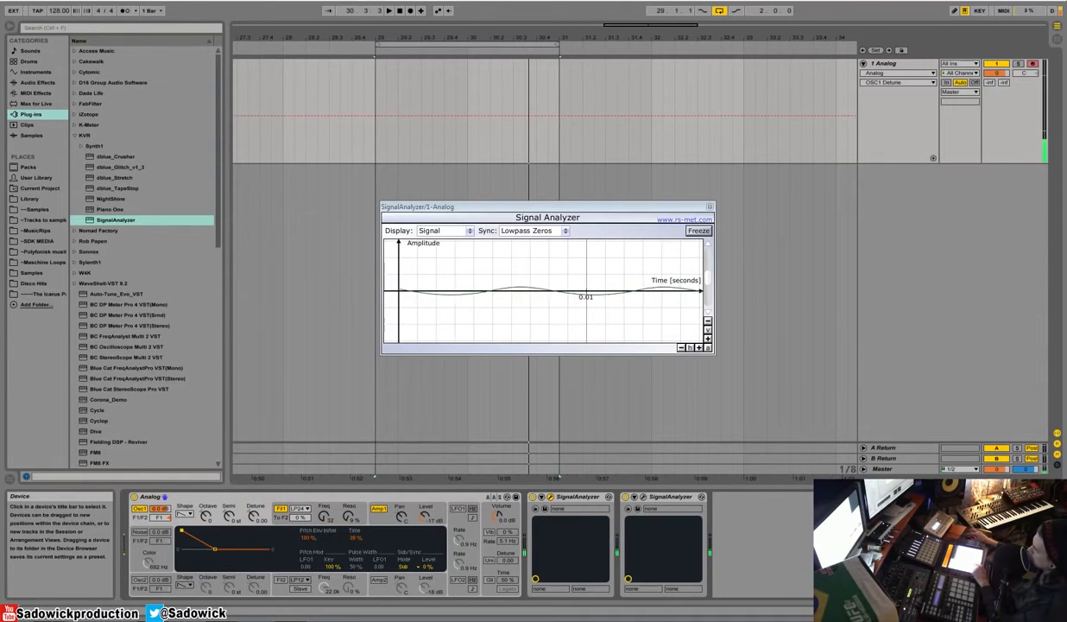
pyautogui.moveTo(324, 516); pyautogui.dragTo(324, 458)
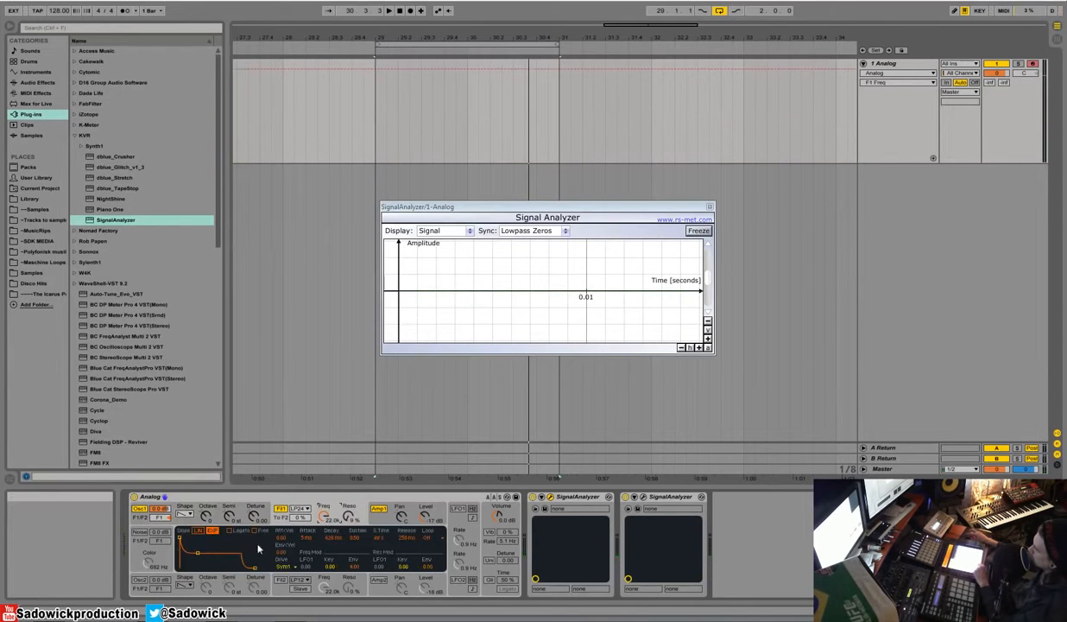
# Step: Shorten oscillator 1's pitch envelope time and reset the envelope's initial amount to its default 0 %
pyautogui.click(242, 507)
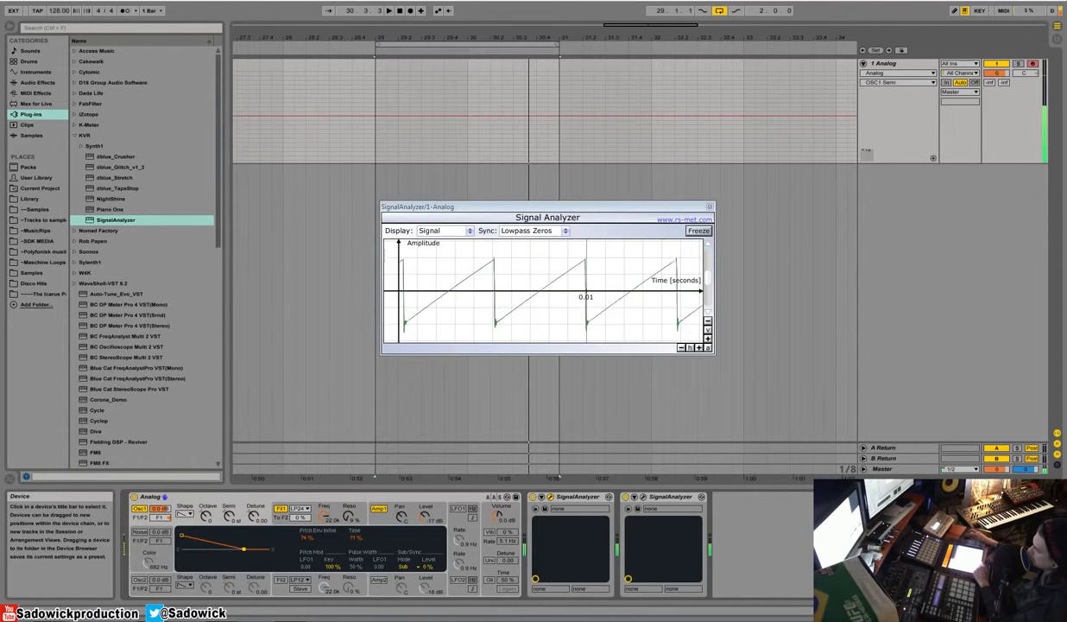
pyautogui.moveTo(244, 548); pyautogui.dragTo(216, 548)
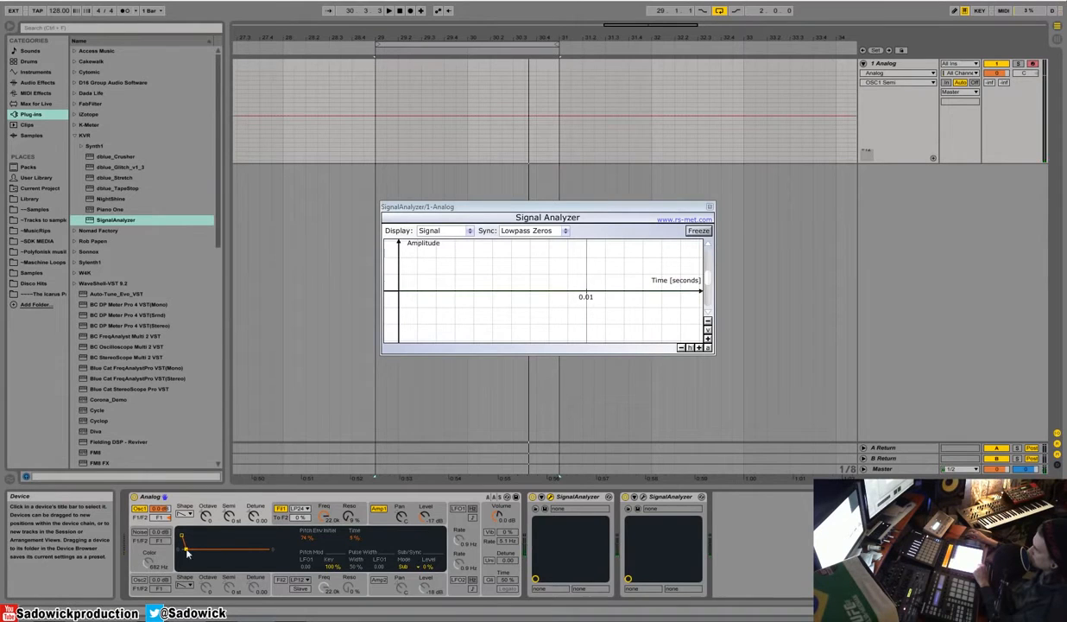
pyautogui.moveTo(186, 551); pyautogui.dragTo(198, 551)
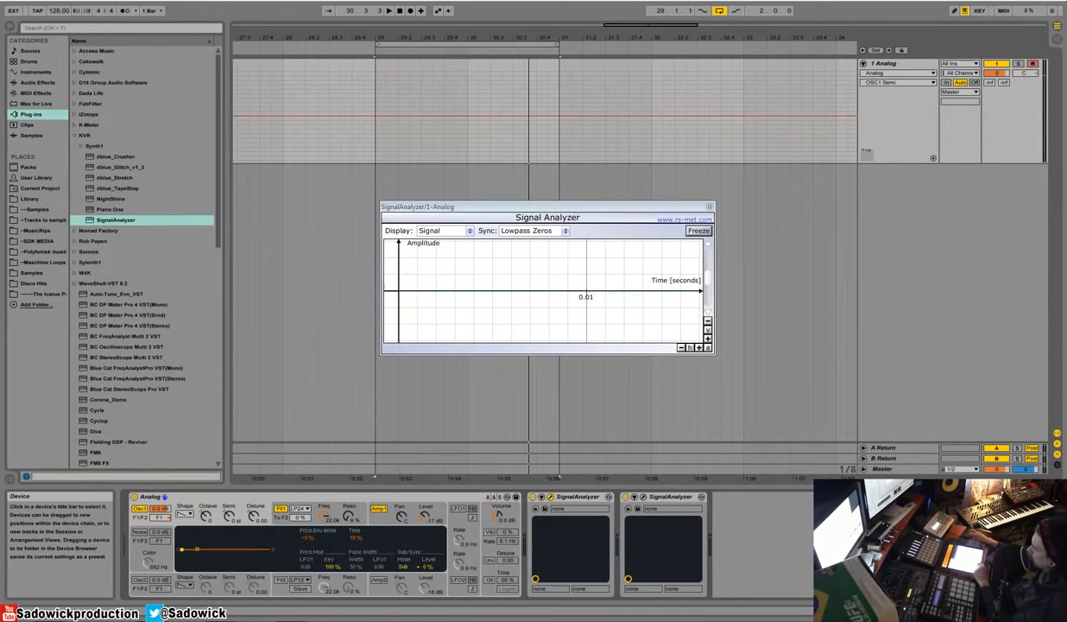
pyautogui.rightClick(305, 545)
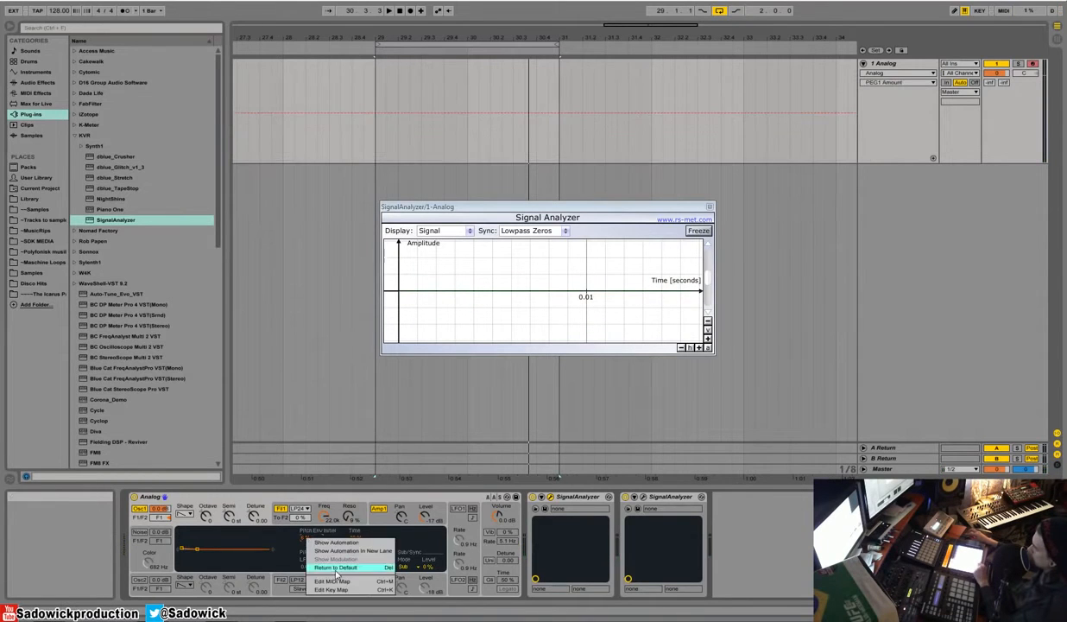
pyautogui.click(346, 553)
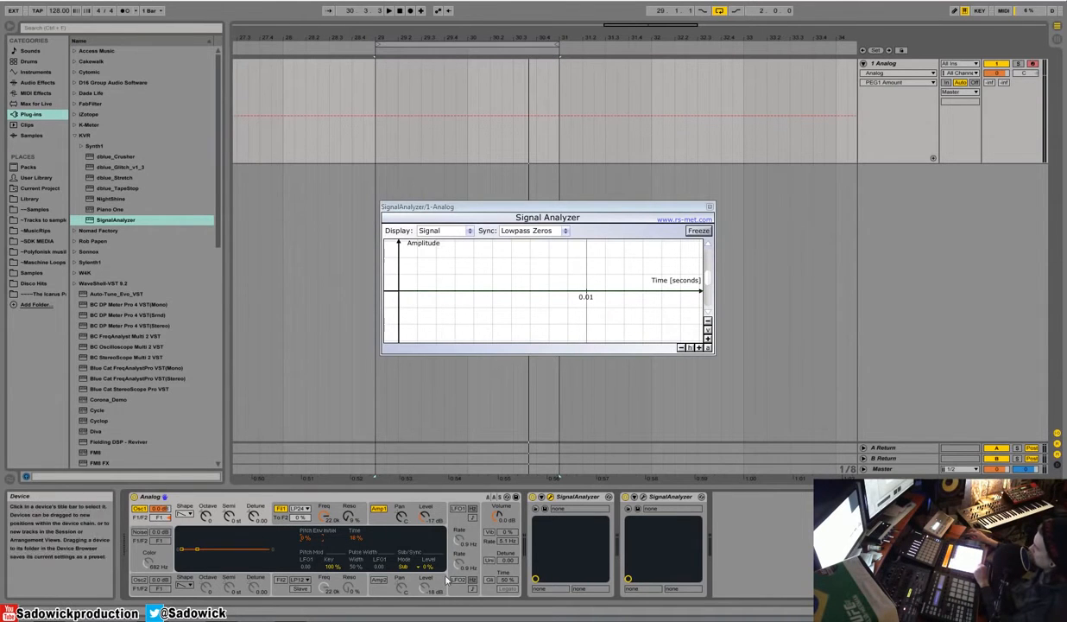
# Step: Switch on LFO 1, try its triangle waveform, and set the waveform back to sine
pyautogui.click(457, 510)
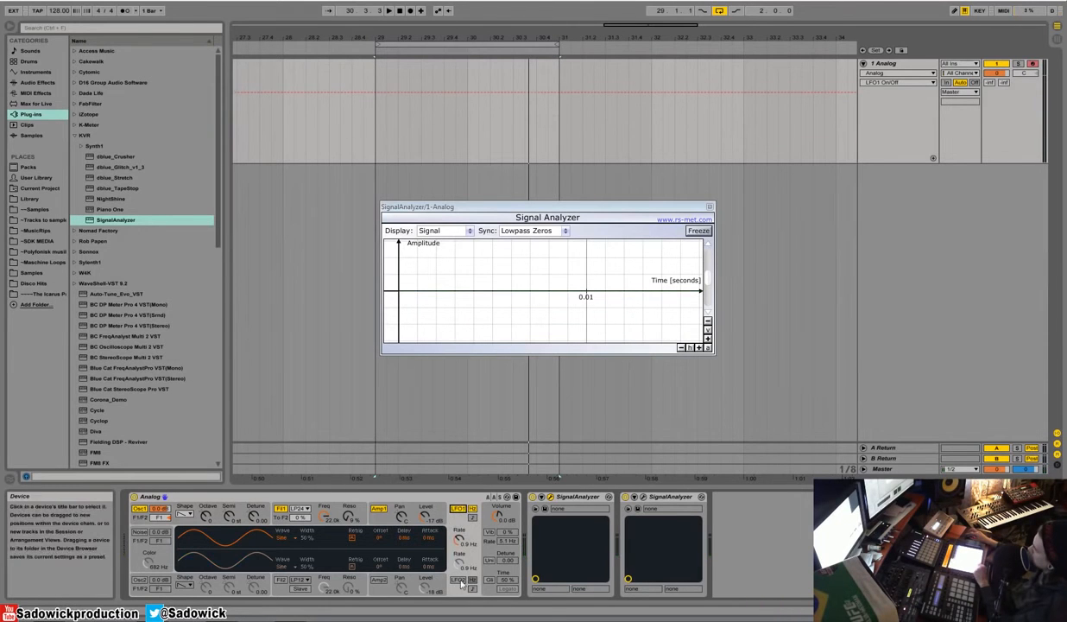
pyautogui.click(458, 509)
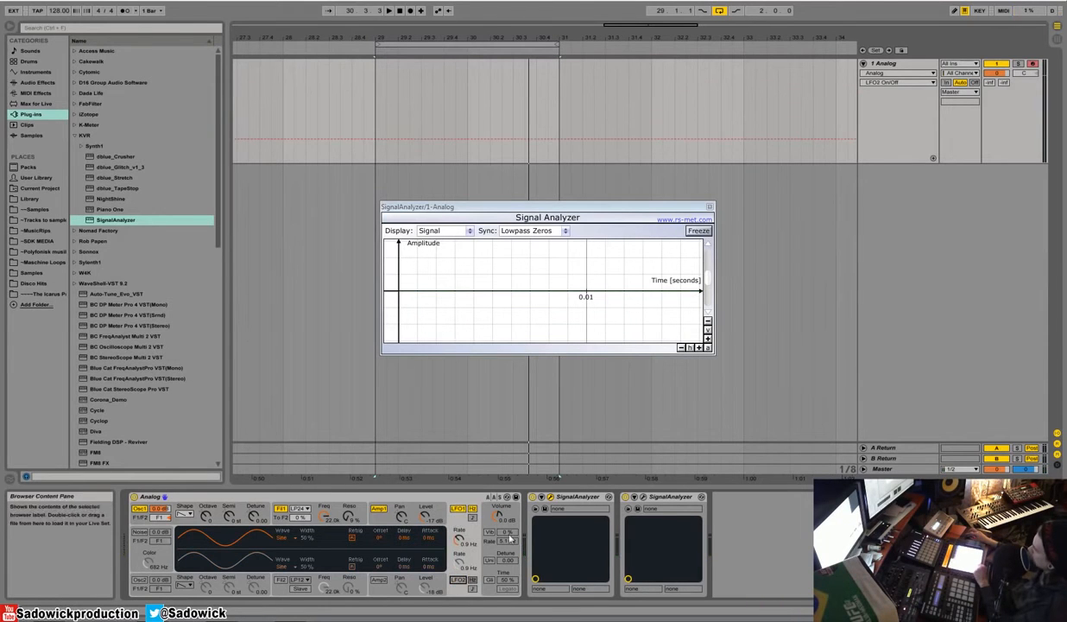
pyautogui.click(288, 538)
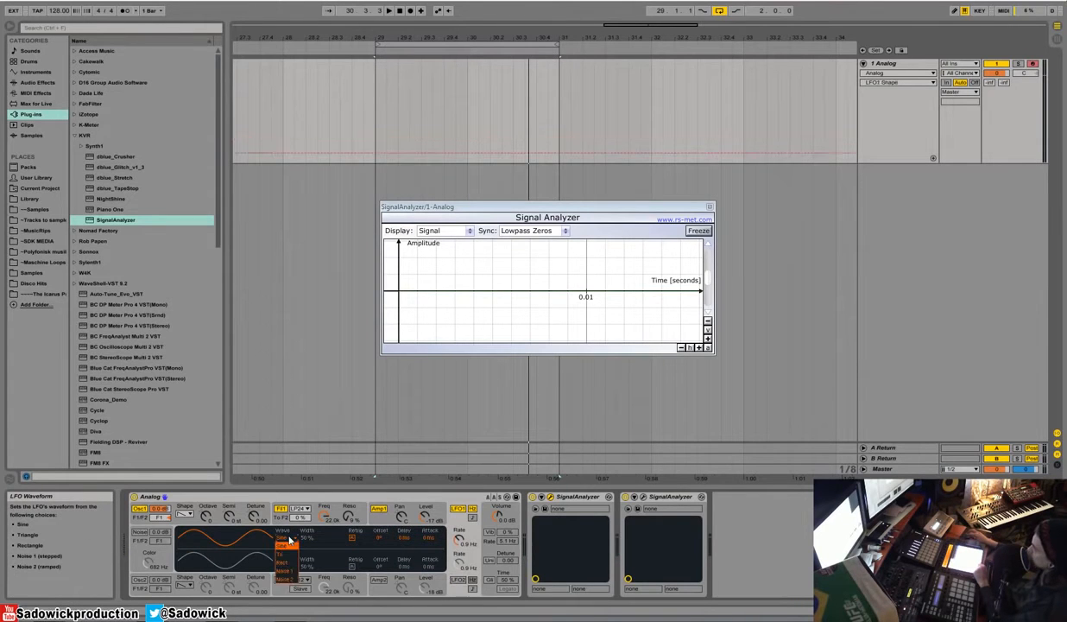
pyautogui.click(285, 555)
pyautogui.click(284, 538)
pyautogui.click(281, 544)
# Step: Toggle LFO 1's retrigger off and on, set its rate to 5.8 Hz, and bring up oscillator 1's settings
pyautogui.click(353, 539)
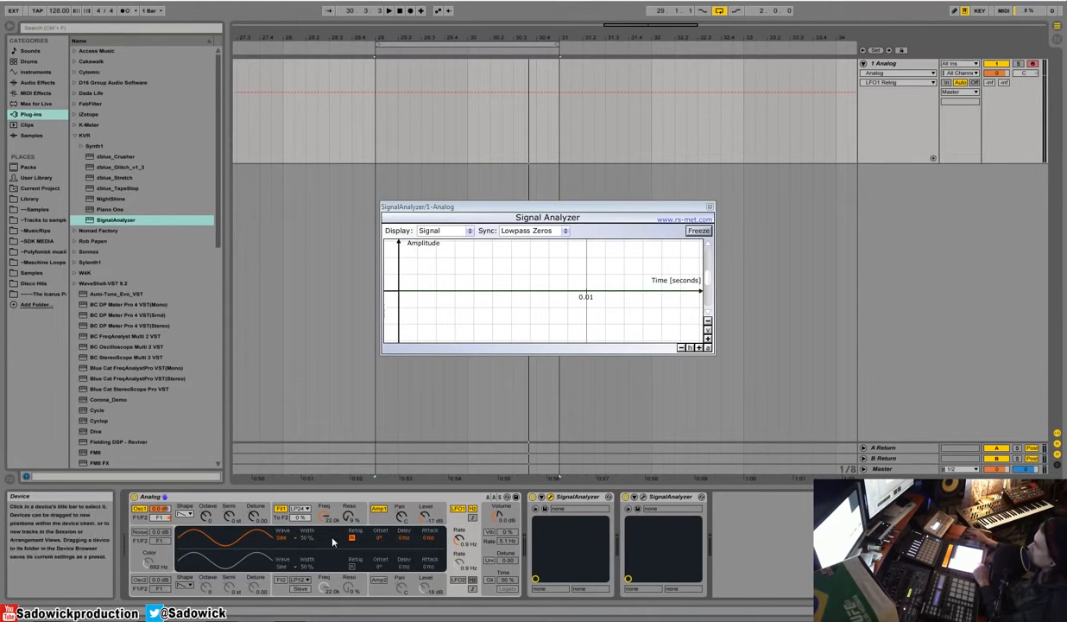
pyautogui.click(353, 539)
pyautogui.moveTo(458, 541); pyautogui.dragTo(459, 505)
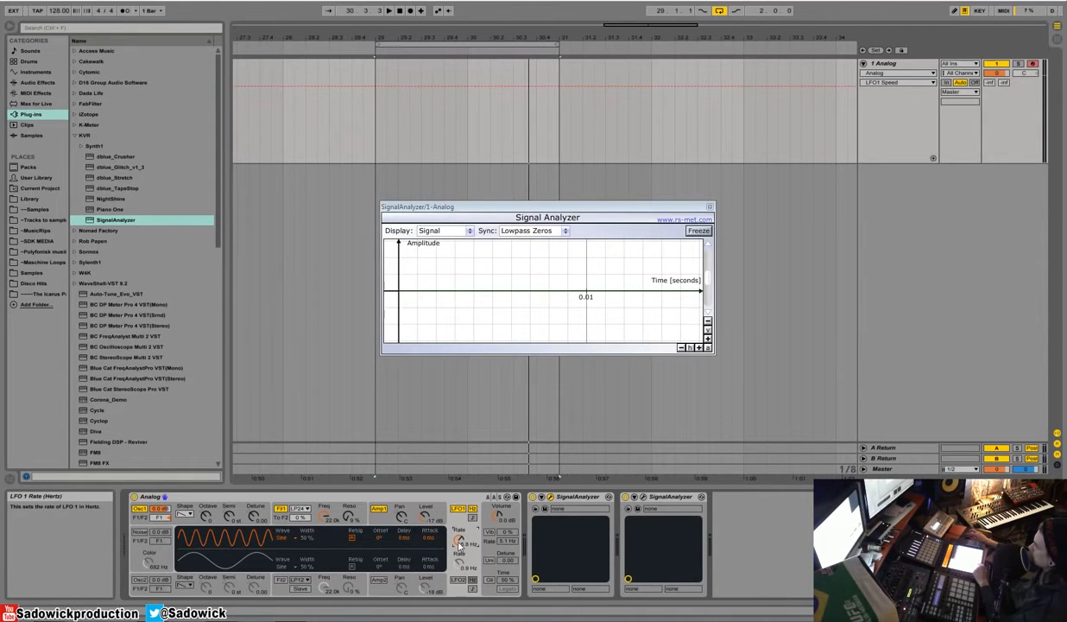
pyautogui.click(227, 509)
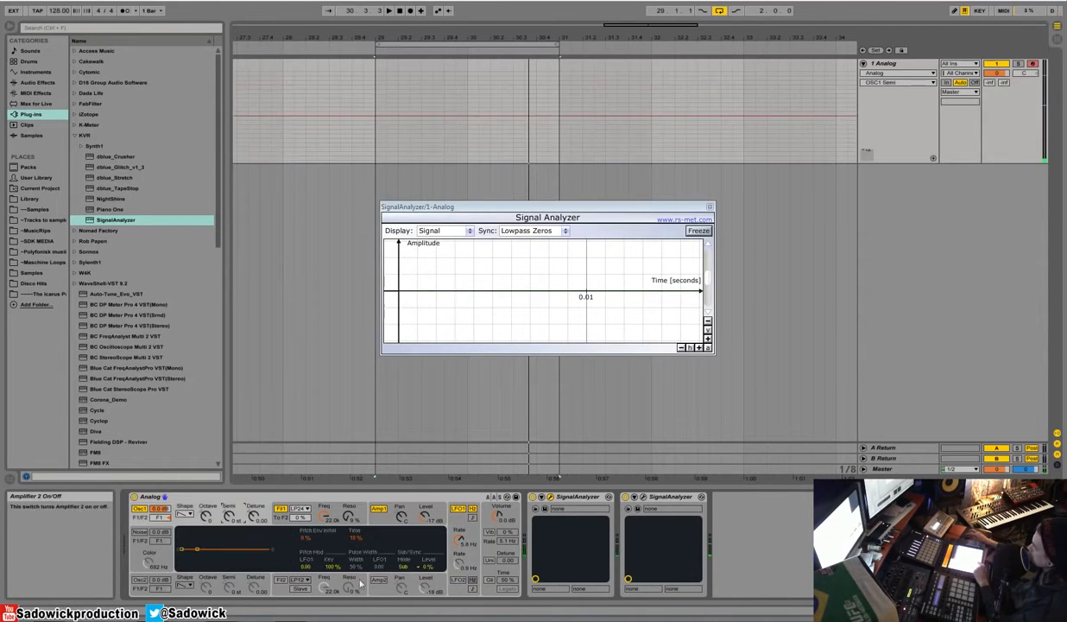
# Step: Toggle LFO 1 off and on, and try oscillator 1's pitch modulation from LFO 1 at 1.00
pyautogui.click(459, 508)
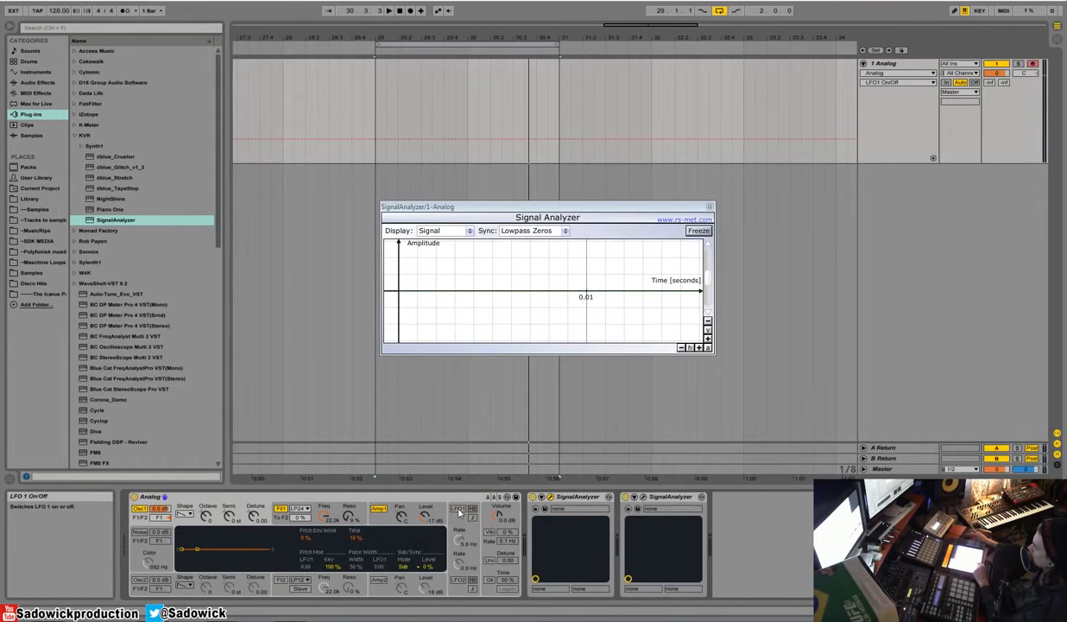
pyautogui.click(458, 509)
pyautogui.click(459, 509)
pyautogui.click(460, 509)
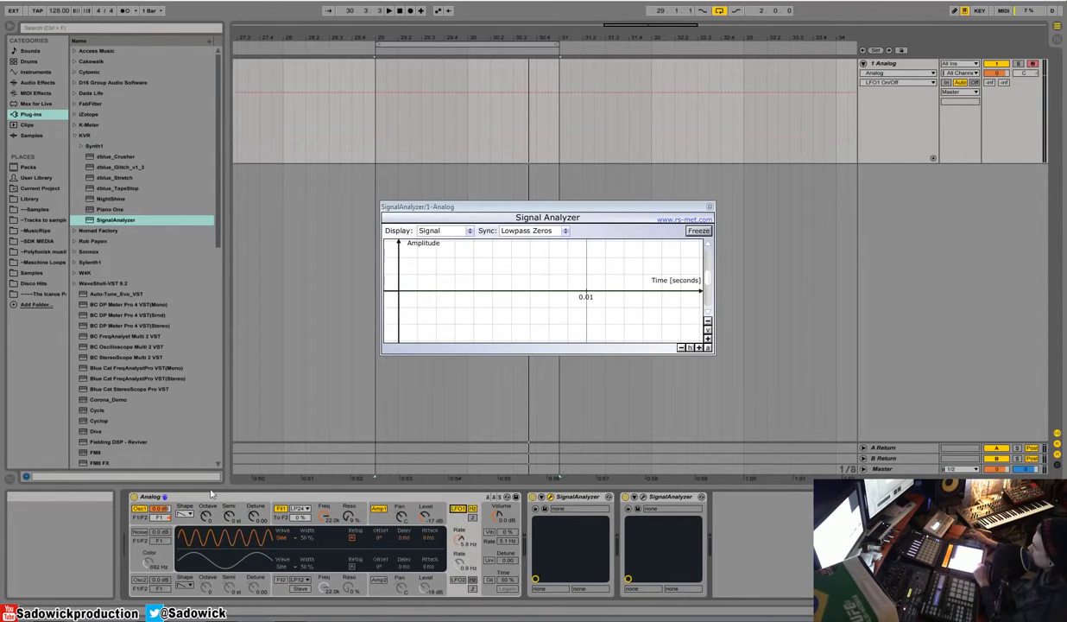
pyautogui.click(227, 510)
pyautogui.moveTo(305, 568); pyautogui.dragTo(305, 480)
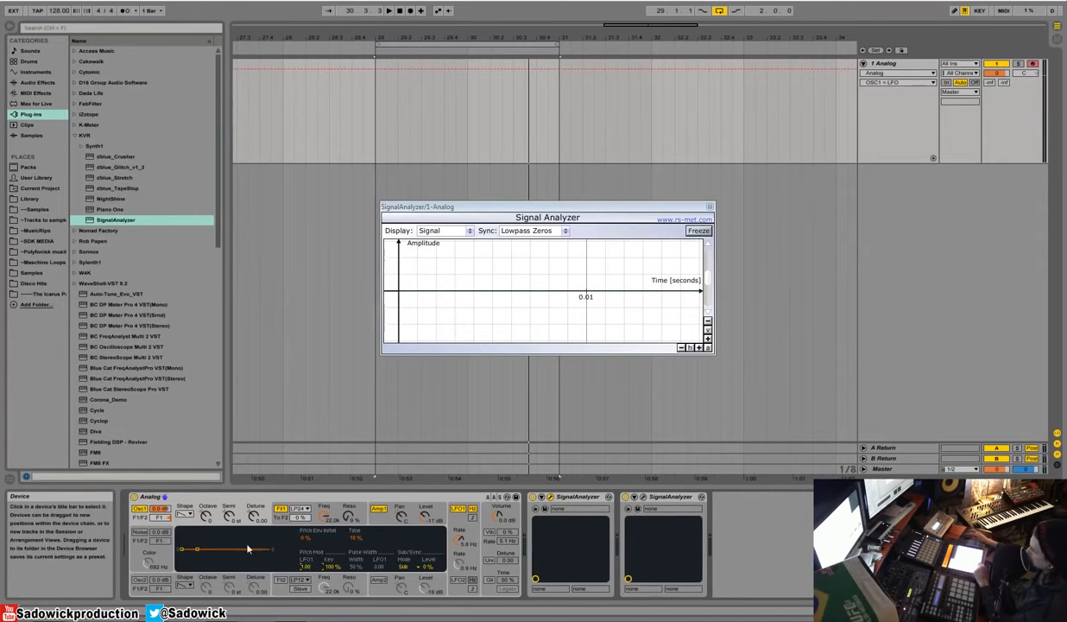
# Step: Reset oscillator 1's pitch modulation from LFO 1 to its default and set it to 0.63
pyautogui.click(232, 514)
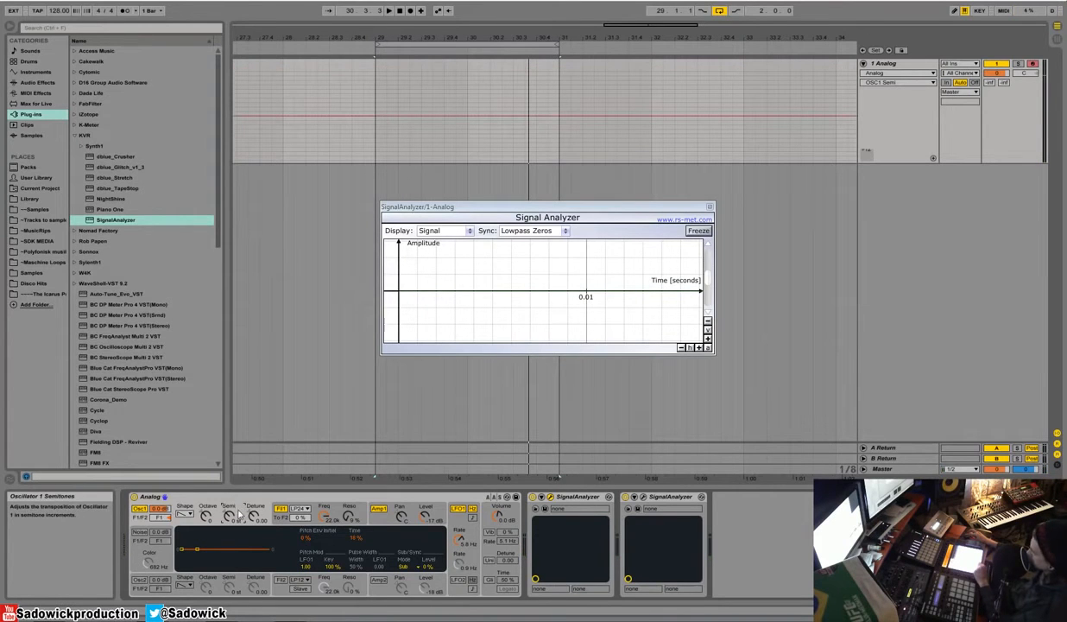
pyautogui.moveTo(307, 567); pyautogui.dragTo(307, 620)
pyautogui.rightClick(307, 567)
pyautogui.click(322, 548)
pyautogui.moveTo(307, 566); pyautogui.dragTo(306, 537)
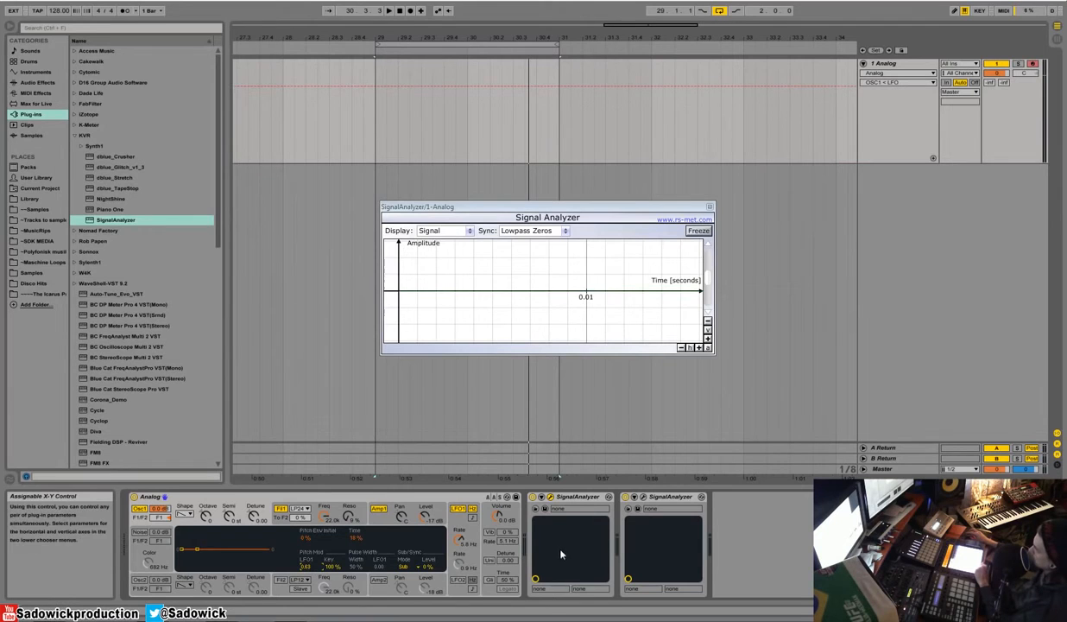
# Step: Switch on LFO 1's retrigger and slow its rate to 1.2 Hz and further to 0.4 Hz
pyautogui.moveTo(460, 538); pyautogui.dragTo(460, 567)
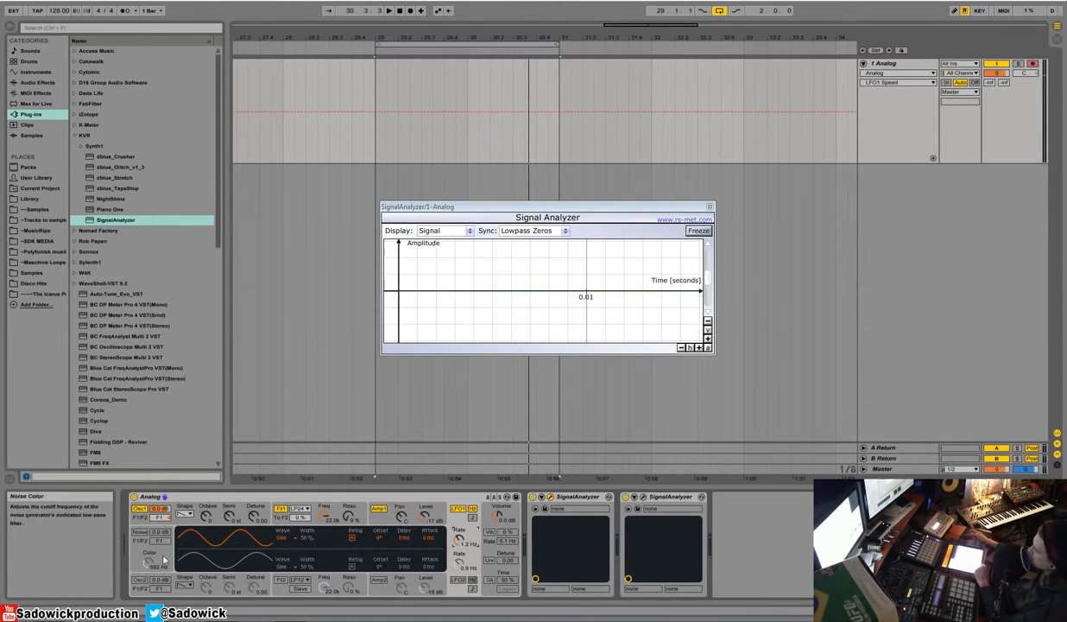
pyautogui.click(353, 536)
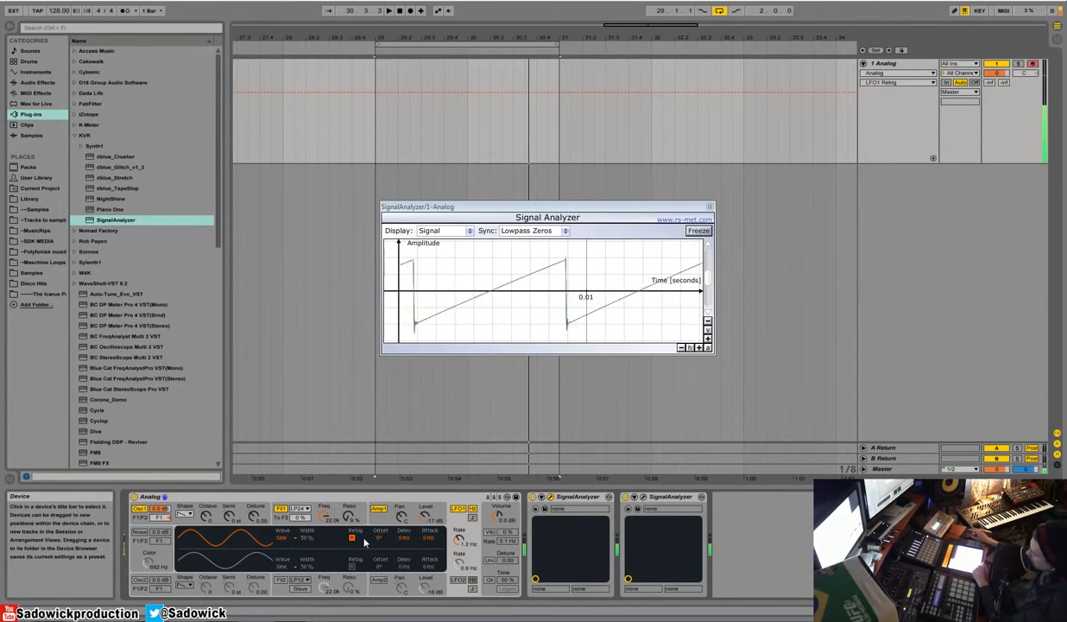
pyautogui.moveTo(458, 540)
pyautogui.mouseDown()
pyautogui.moveTo(458, 522)
pyautogui.moveTo(458, 553)
pyautogui.mouseUp()
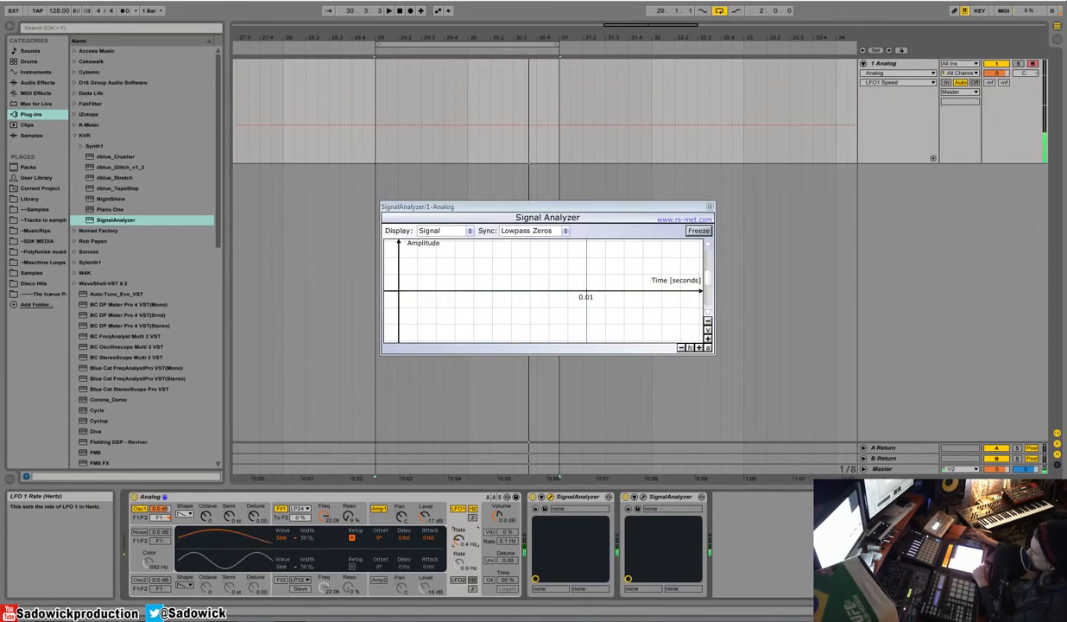
# Step: Switch LFO 1 to a tempo-synced rate and give it the Noise 1 waveform after trying the triangle
pyautogui.click(472, 518)
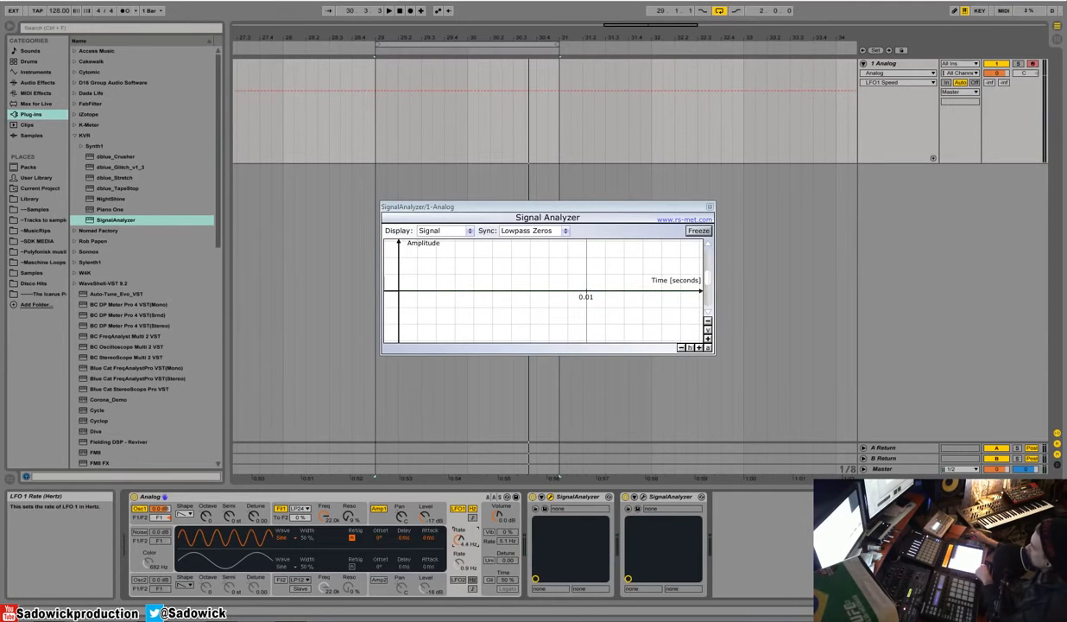
pyautogui.moveTo(464, 545); pyautogui.dragTo(464, 560)
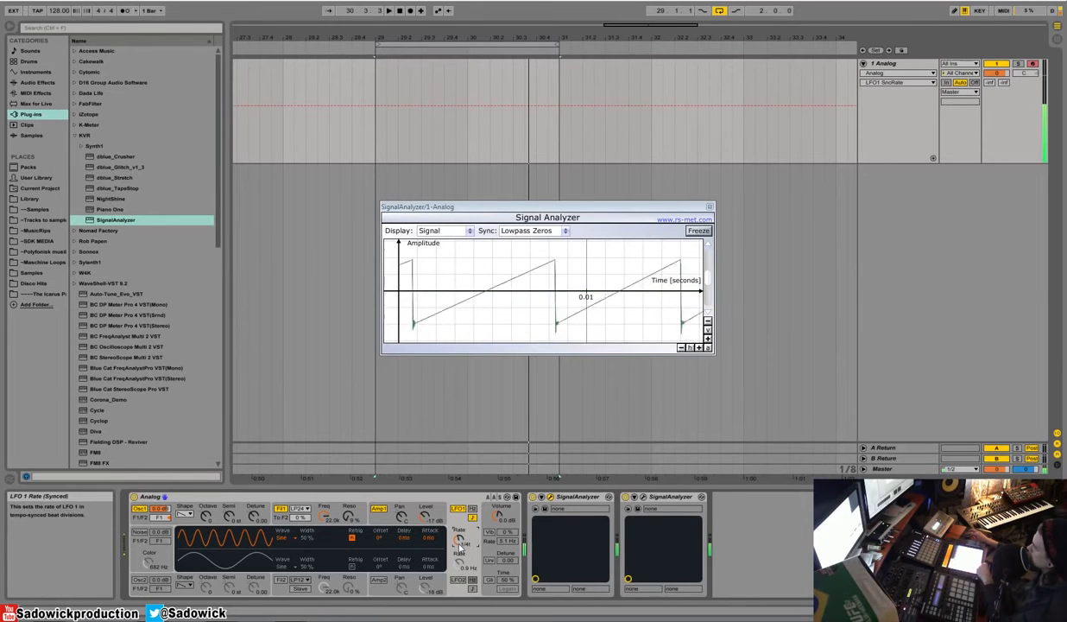
pyautogui.click(290, 539)
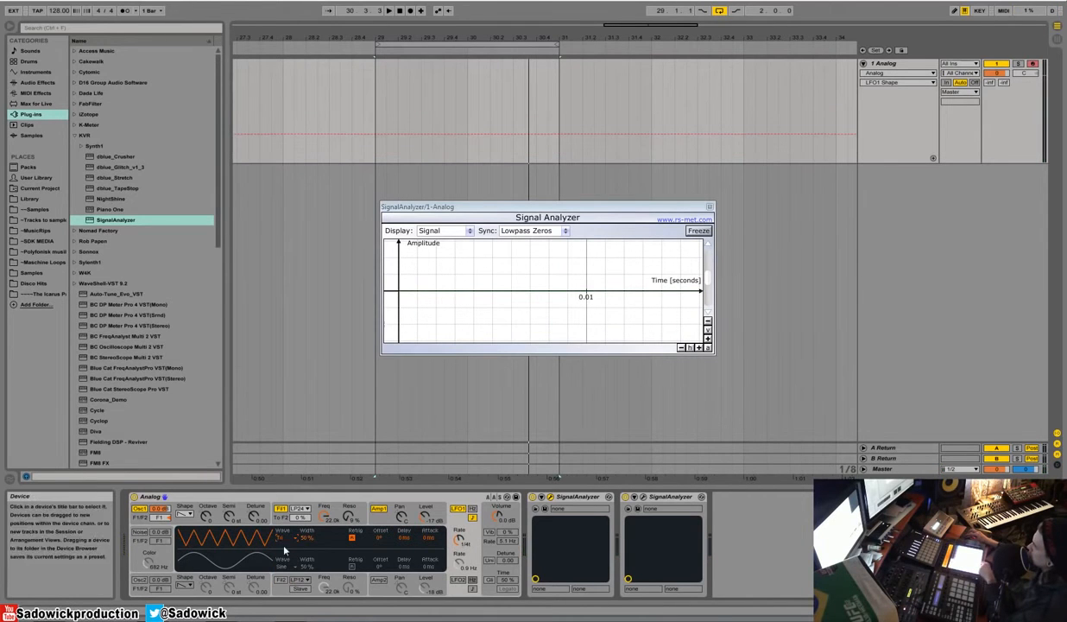
pyautogui.click(286, 569)
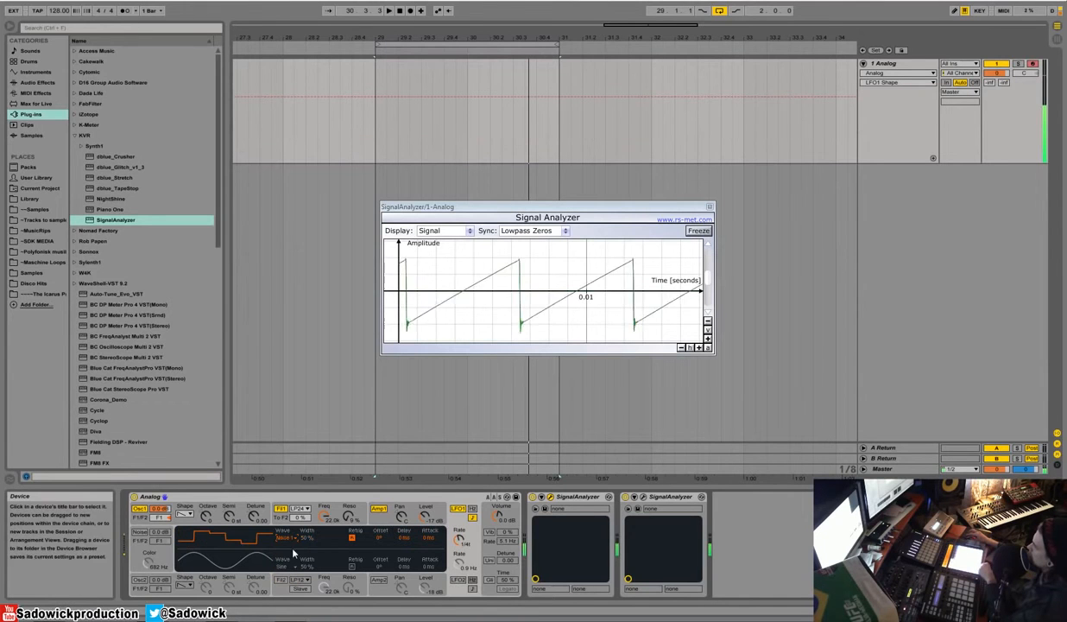
pyautogui.moveTo(459, 540); pyautogui.dragTo(459, 528)
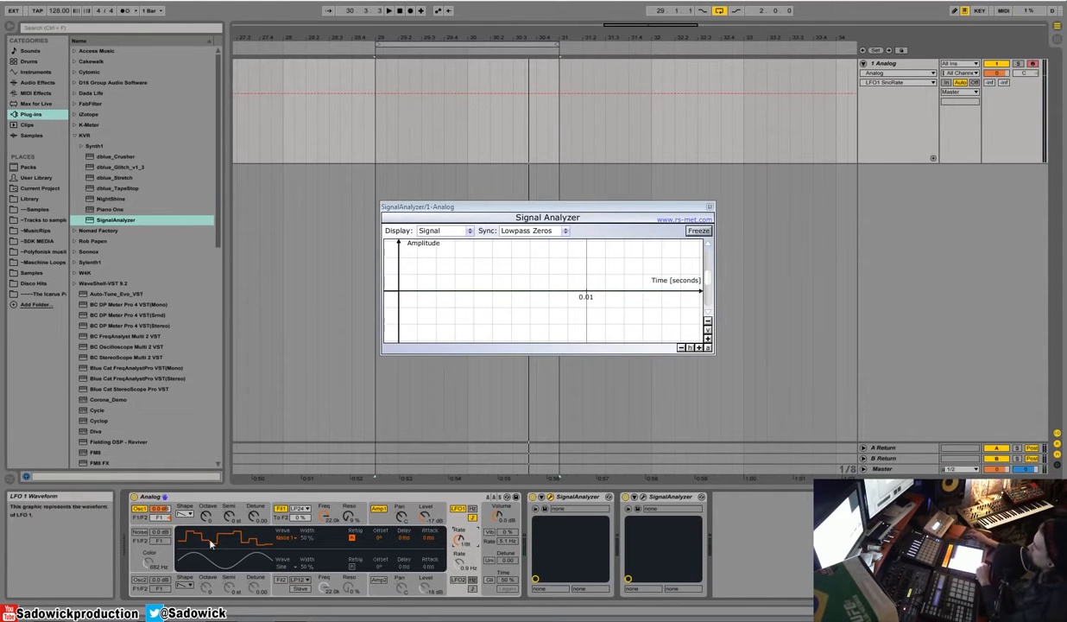
# Step: Switch off LFO 1, set oscillator 1's shape to rectangle, and zoom out the signal analyzer's time axis
pyautogui.click(184, 511)
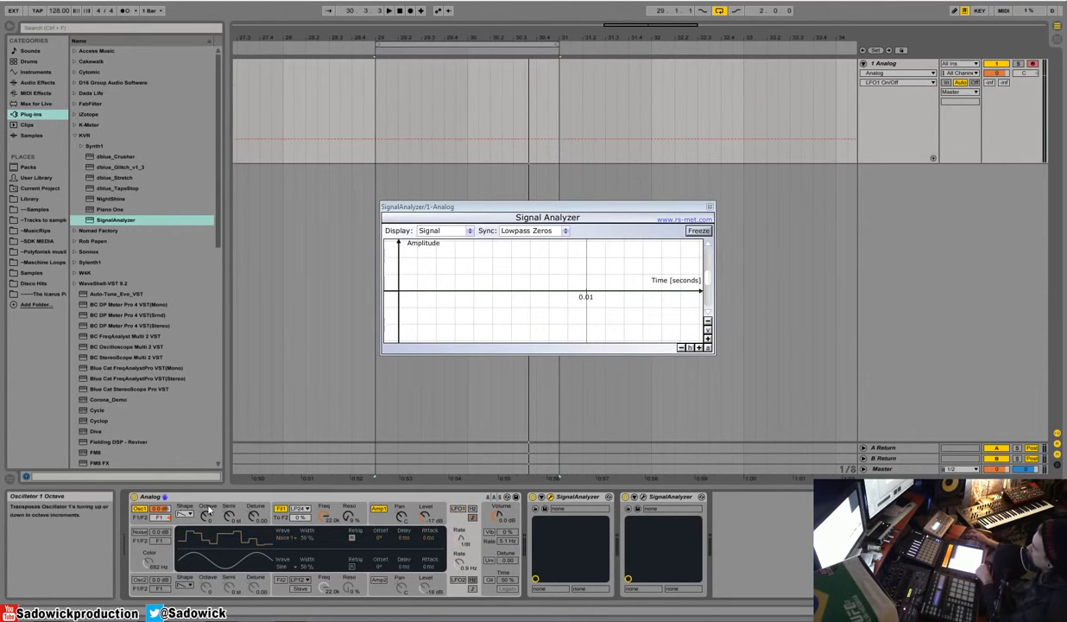
pyautogui.click(208, 511)
pyautogui.click(184, 515)
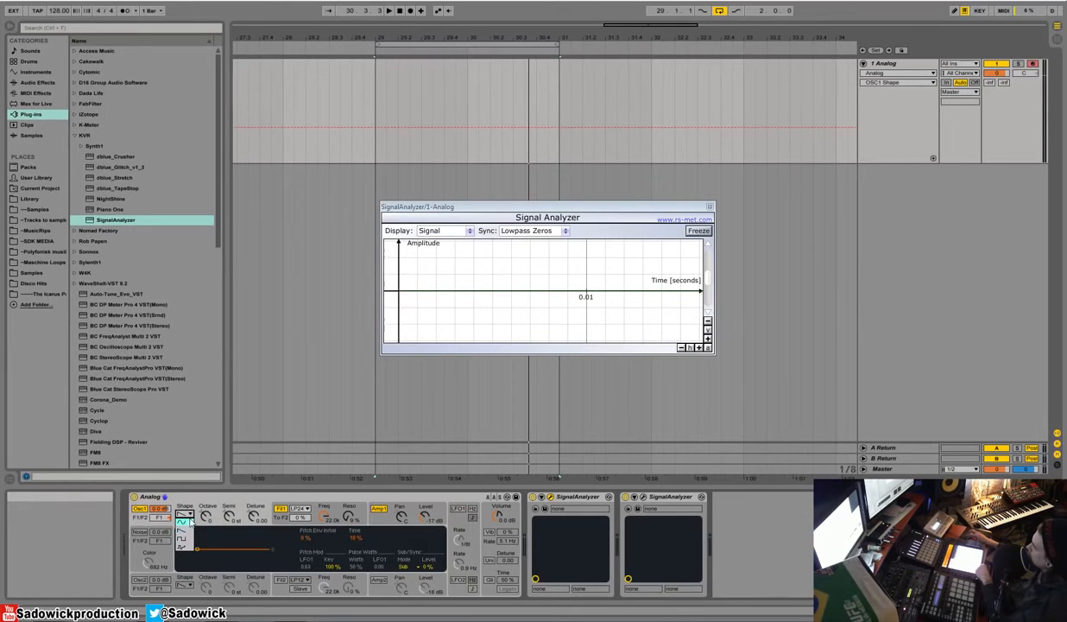
pyautogui.click(183, 539)
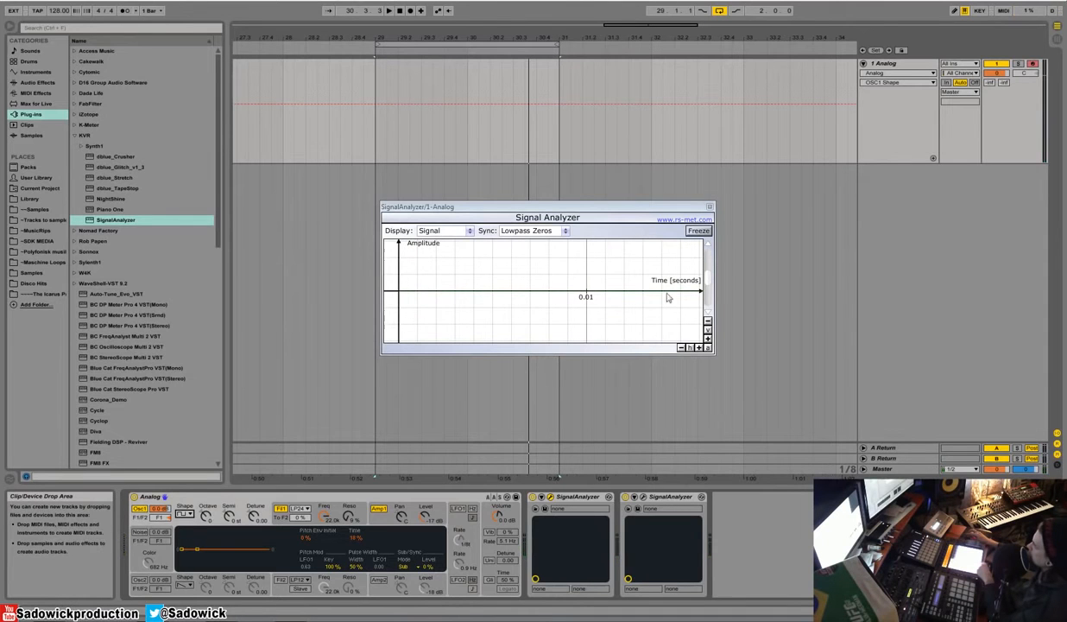
pyautogui.click(682, 348)
pyautogui.click(682, 348)
# Step: Sweep oscillator 1's pulse width to 100 %, down to 0 %, and back up to 100 %
pyautogui.moveTo(355, 566); pyautogui.dragTo(355, 535)
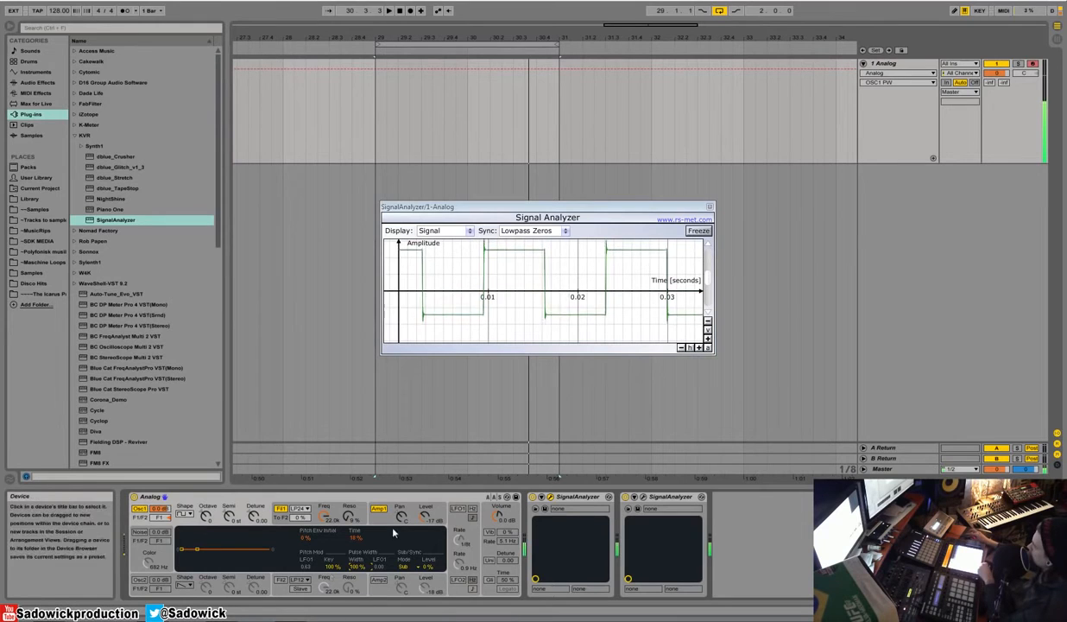
pyautogui.moveTo(353, 570); pyautogui.dragTo(353, 611)
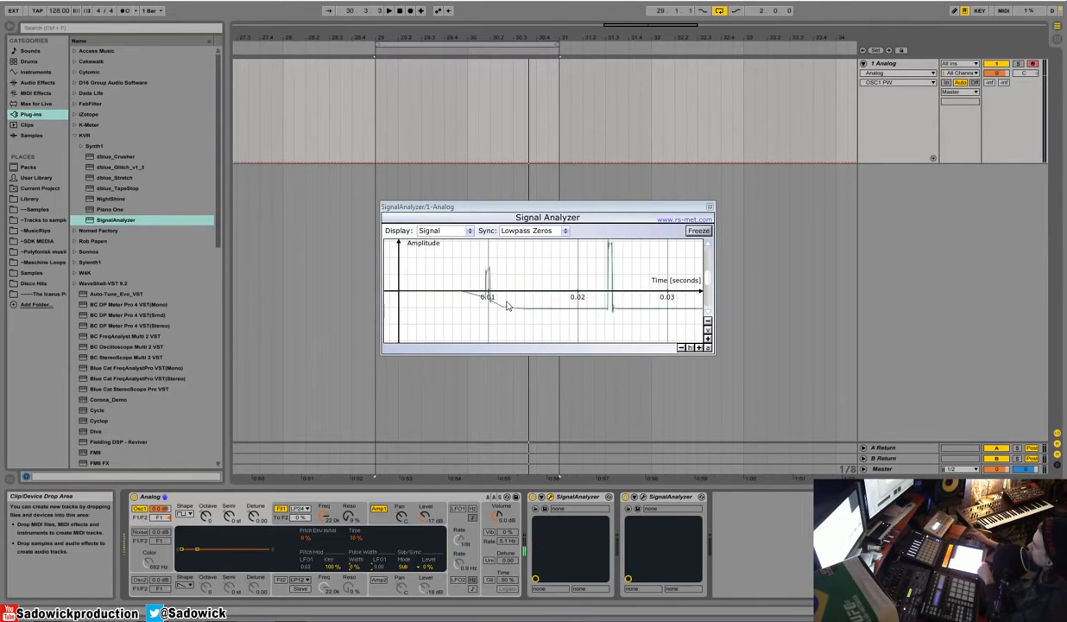
pyautogui.moveTo(356, 568); pyautogui.dragTo(356, 534)
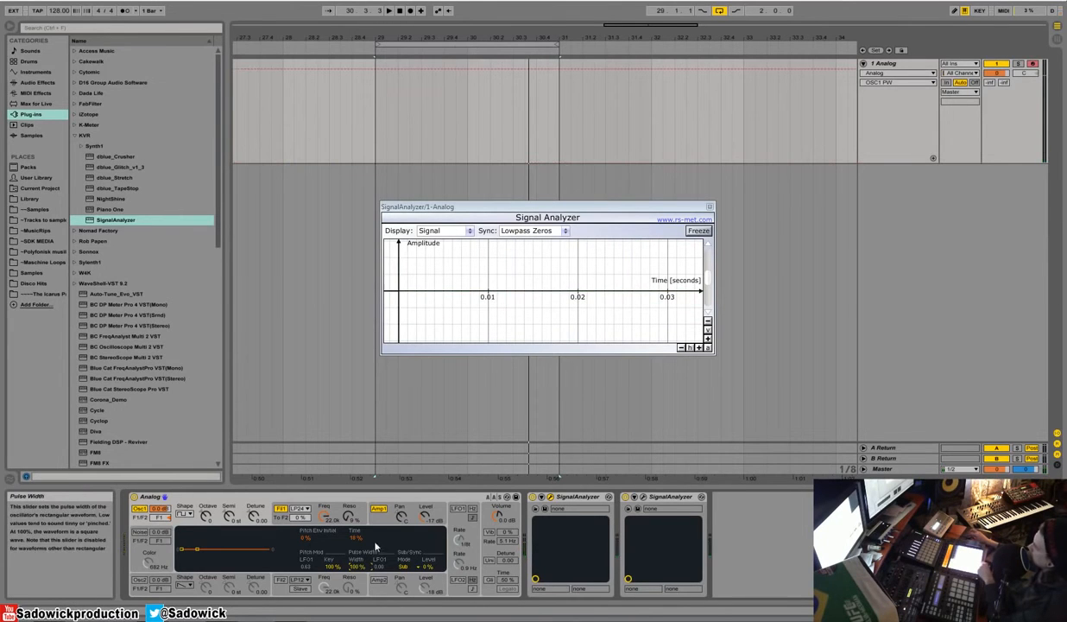
# Step: Switch on LFO 1, set its waveform to sine, and speed up its synced rate
pyautogui.click(458, 508)
pyautogui.click(285, 537)
pyautogui.click(284, 547)
pyautogui.moveTo(460, 542)
pyautogui.mouseDown()
pyautogui.moveTo(461, 533)
pyautogui.moveTo(462, 544)
pyautogui.mouseUp()
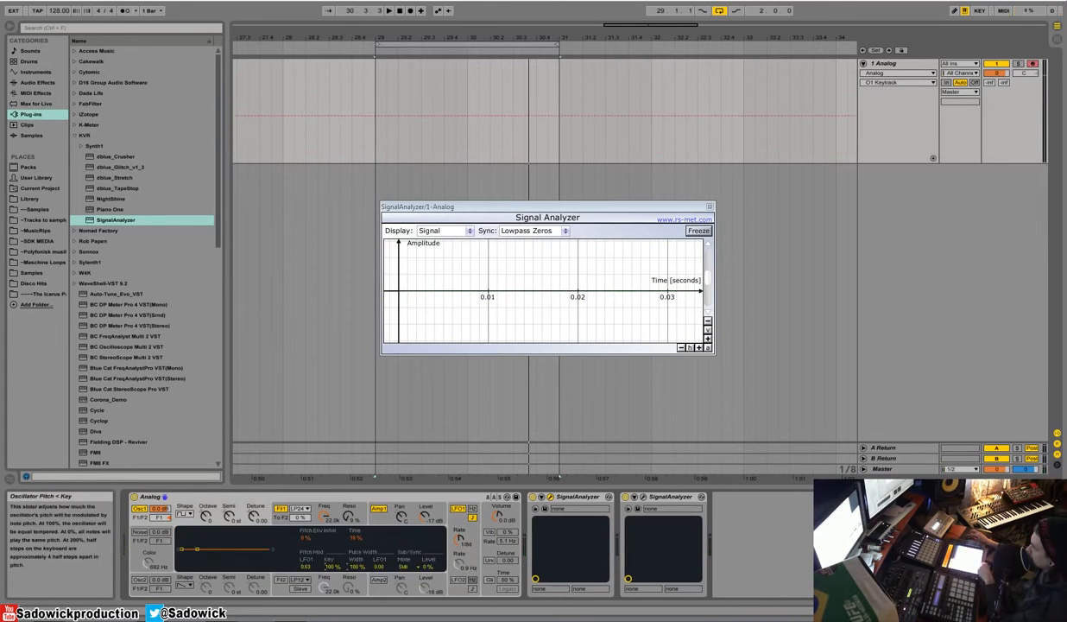
# Step: Set oscillator 1's pulse width to 59 % and its pulse-width modulation from LFO 1 to 0.47
pyautogui.rightClick(337, 511)
pyautogui.click(367, 540)
pyautogui.moveTo(376, 566); pyautogui.dragTo(356, 591)
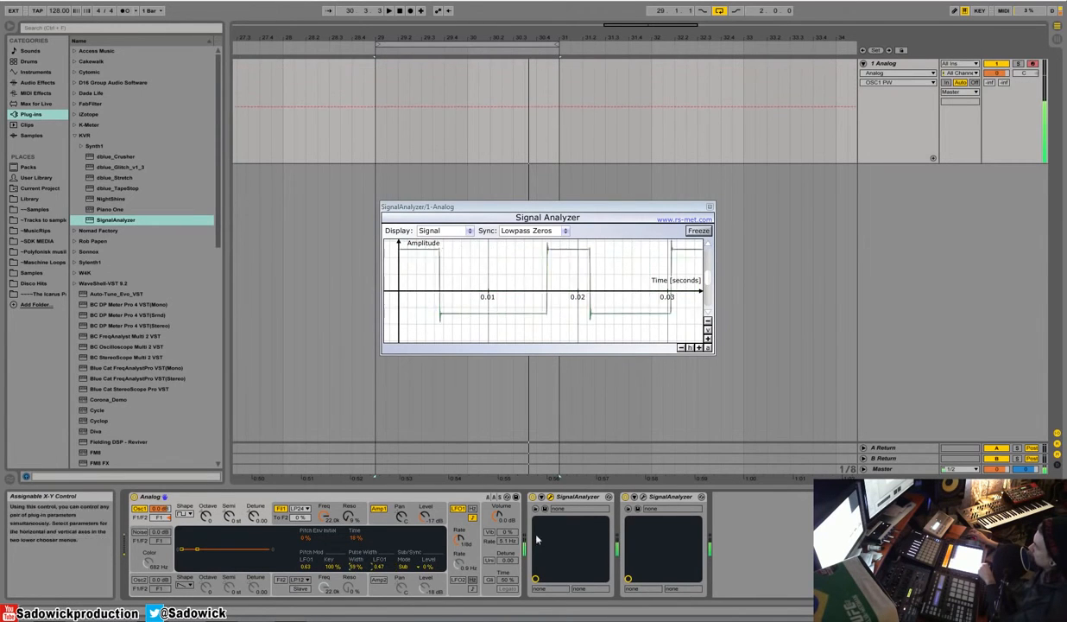
# Step: Switch LFO 1's rate to 0.8 Hz and reset oscillator 1's pitch modulation from LFO 1 to its default 0.00
pyautogui.click(461, 540)
pyautogui.click(472, 510)
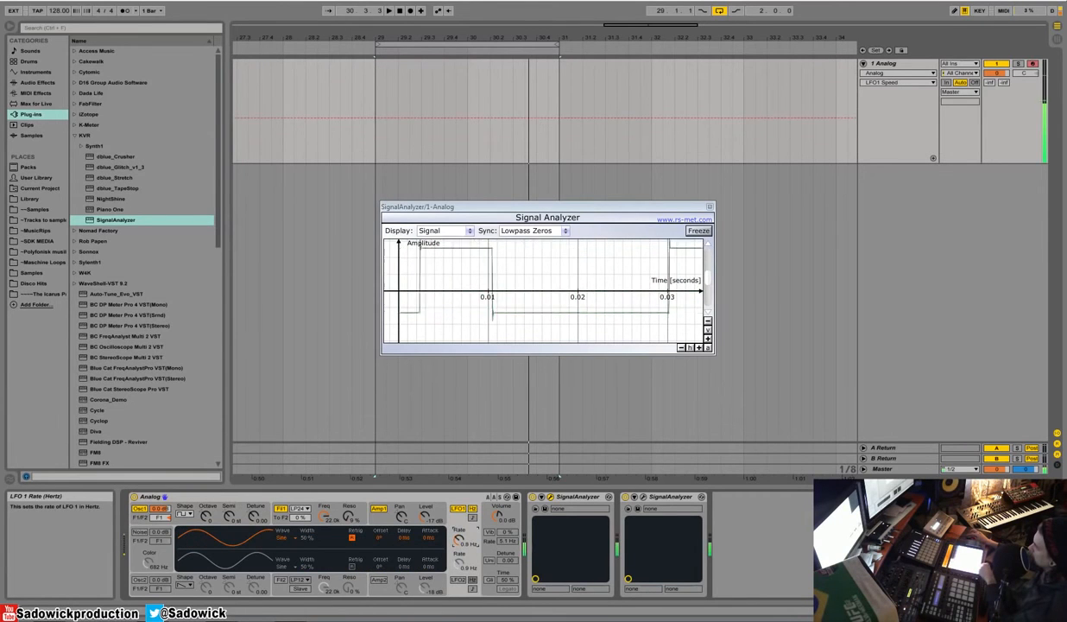
pyautogui.click(260, 511)
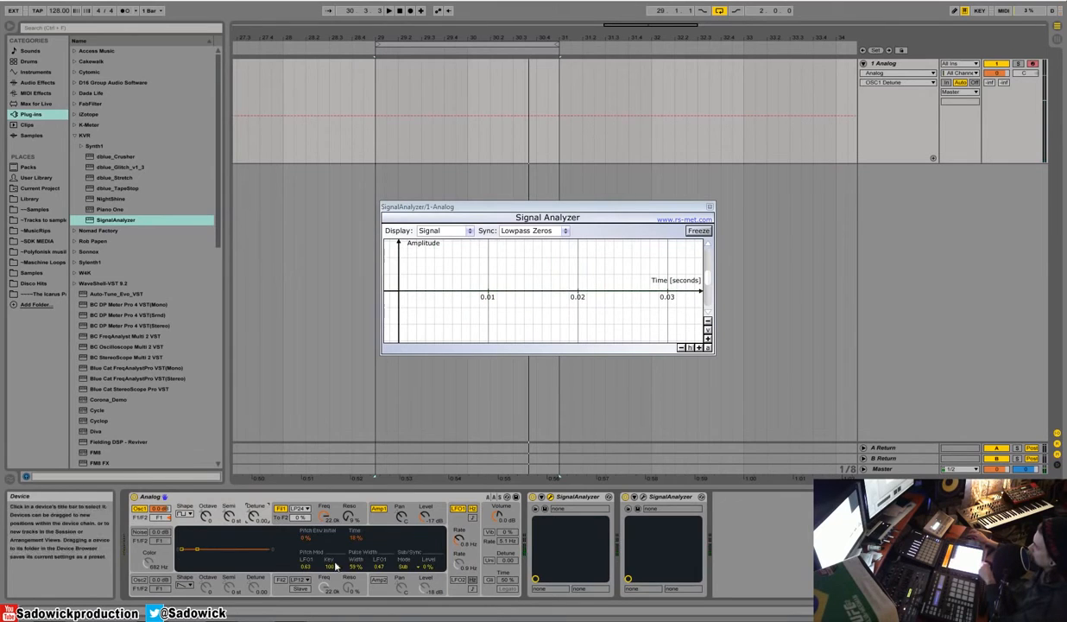
pyautogui.rightClick(308, 568)
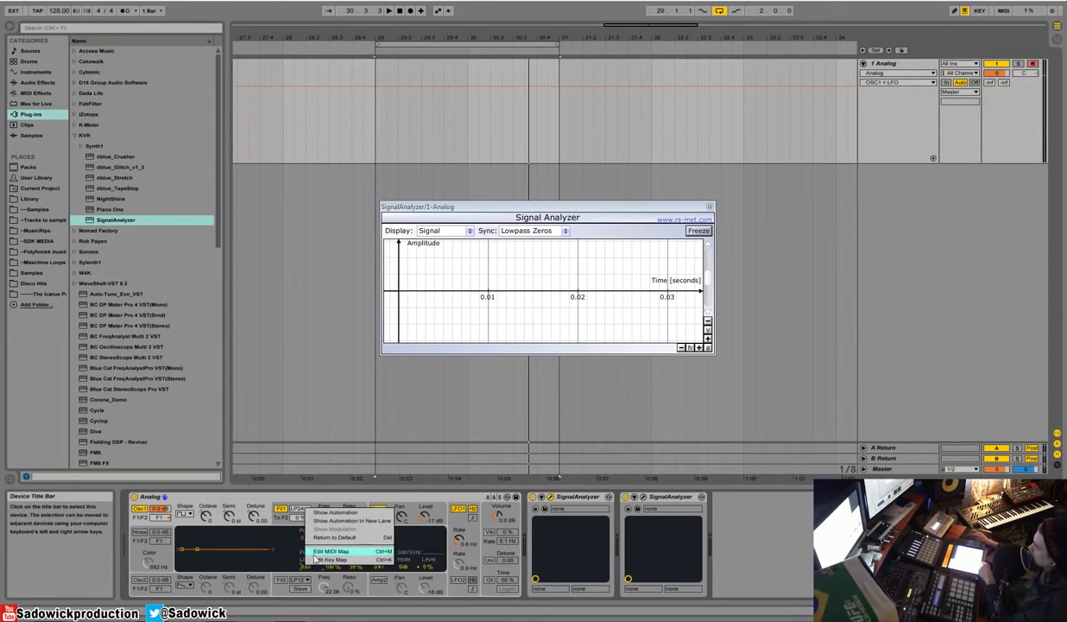
pyautogui.click(324, 519)
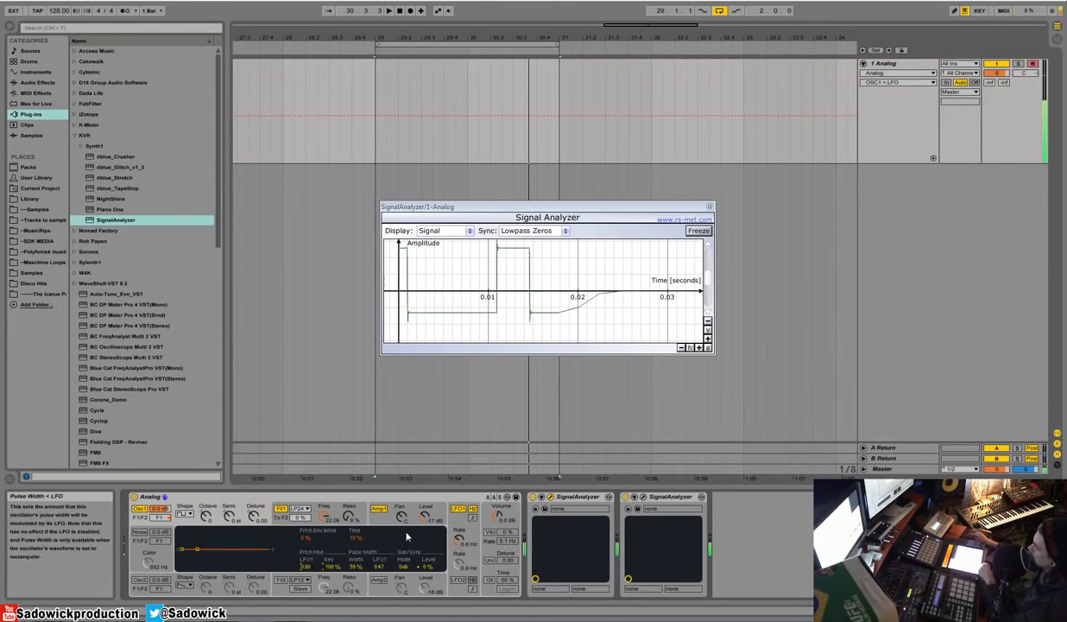
# Step: Raise oscillator 1's pulse-width modulation from LFO 1 and slow LFO 1's rate to 0.5 Hz
pyautogui.moveTo(378, 567); pyautogui.dragTo(378, 538)
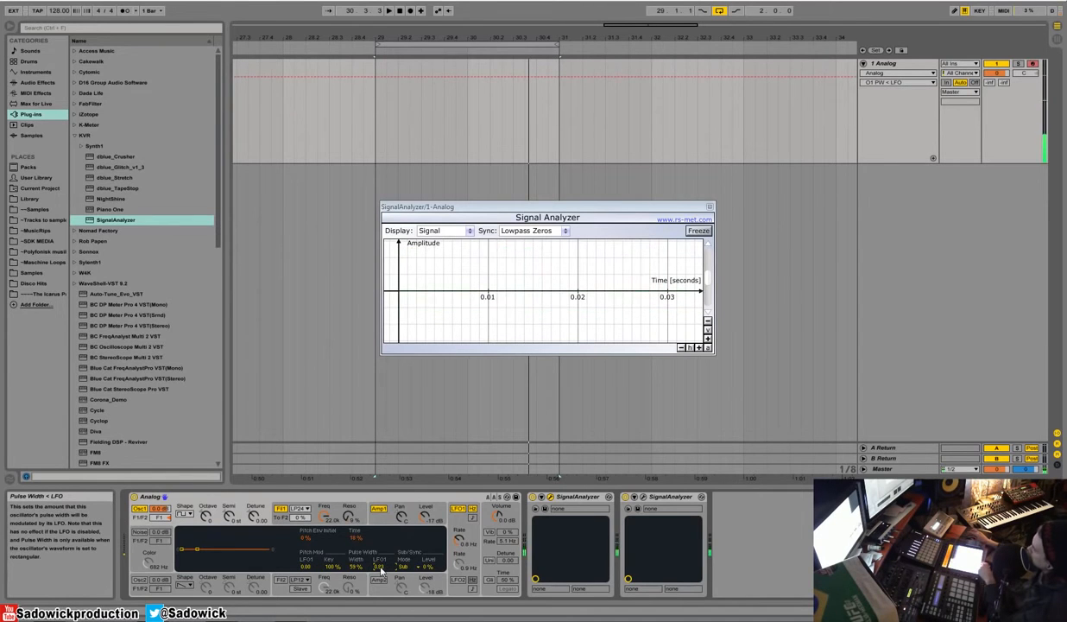
pyautogui.rightClick(383, 509)
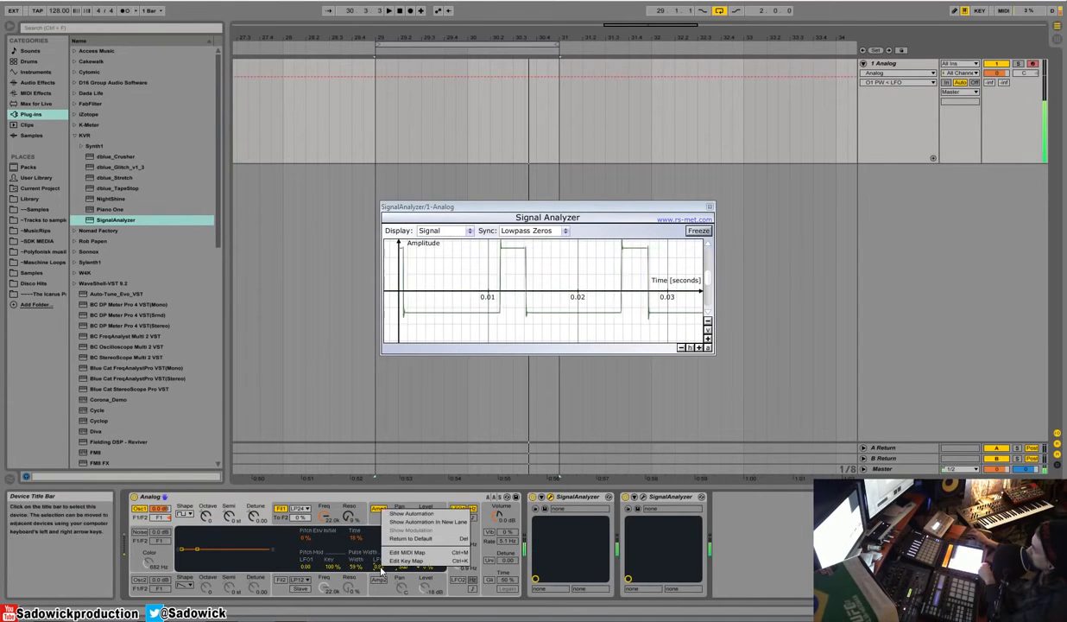
pyautogui.click(388, 498)
pyautogui.moveTo(459, 539)
pyautogui.mouseDown()
pyautogui.moveTo(458, 497)
pyautogui.moveTo(461, 542)
pyautogui.mouseUp()
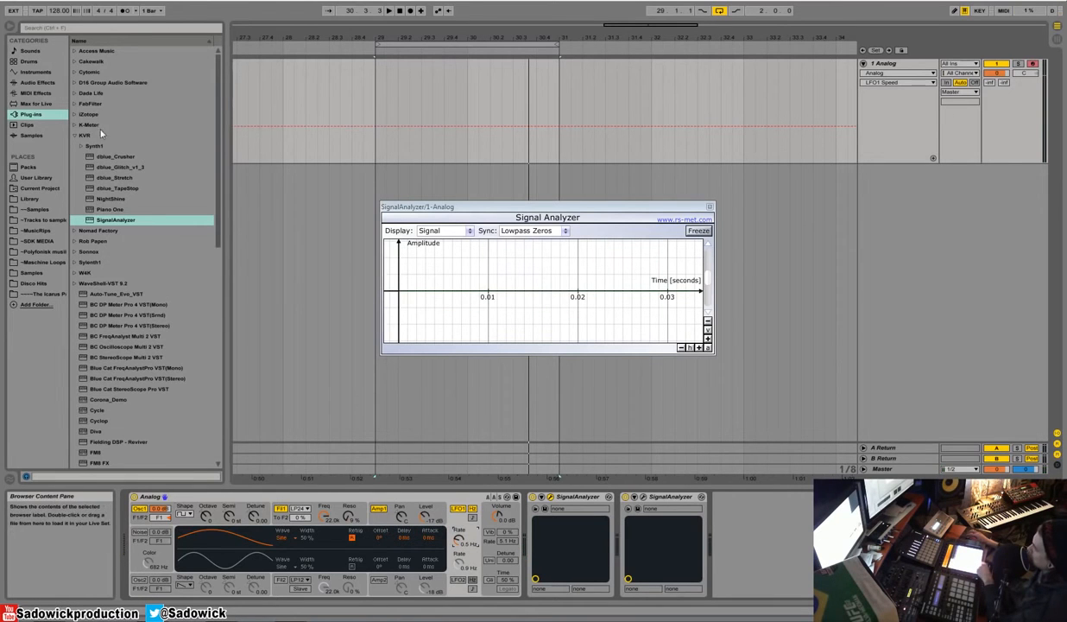
# Step: Replace the synth with a fresh default Analog instrument, switch off oscillator 2, and bring up oscillator 1's settings
pyautogui.click(36, 73)
pyautogui.moveTo(178, 492); pyautogui.dragTo(178, 499)
pyautogui.click(139, 581)
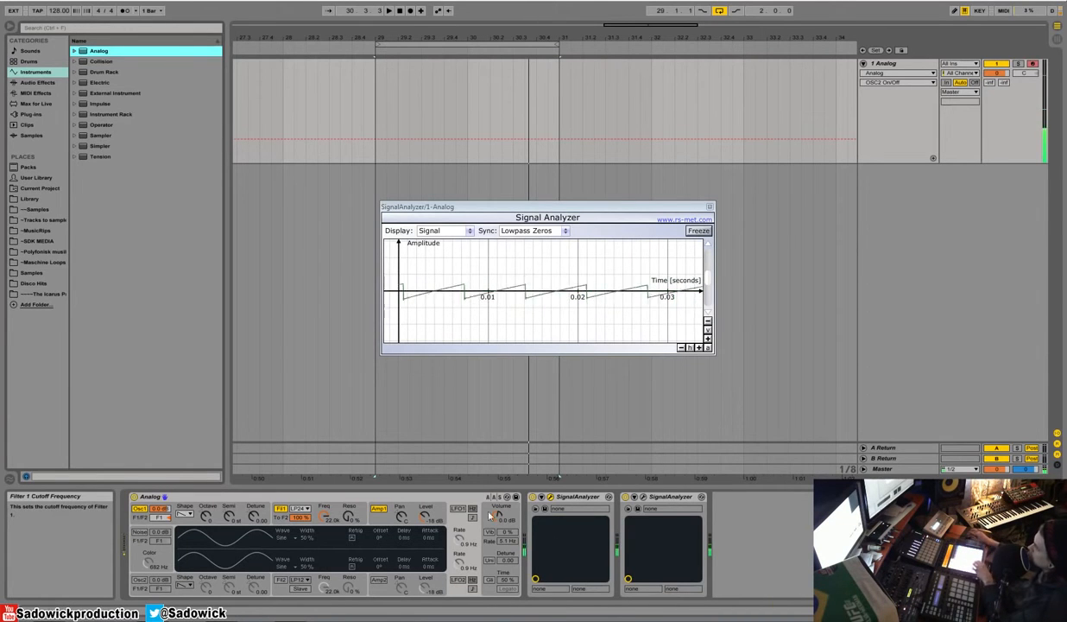
pyautogui.click(400, 512)
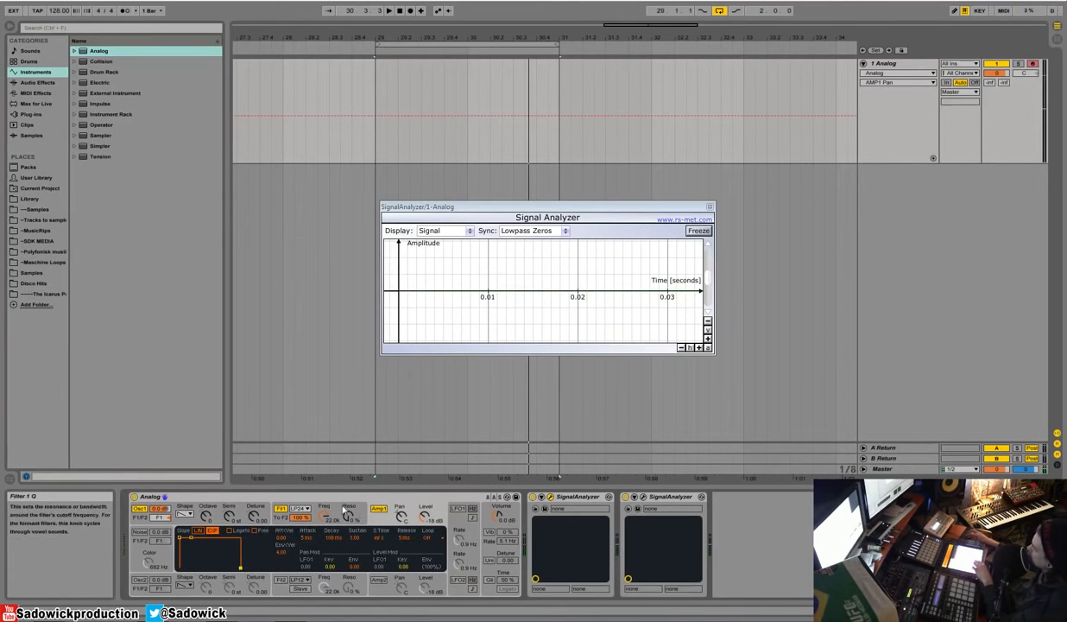
pyautogui.click(254, 515)
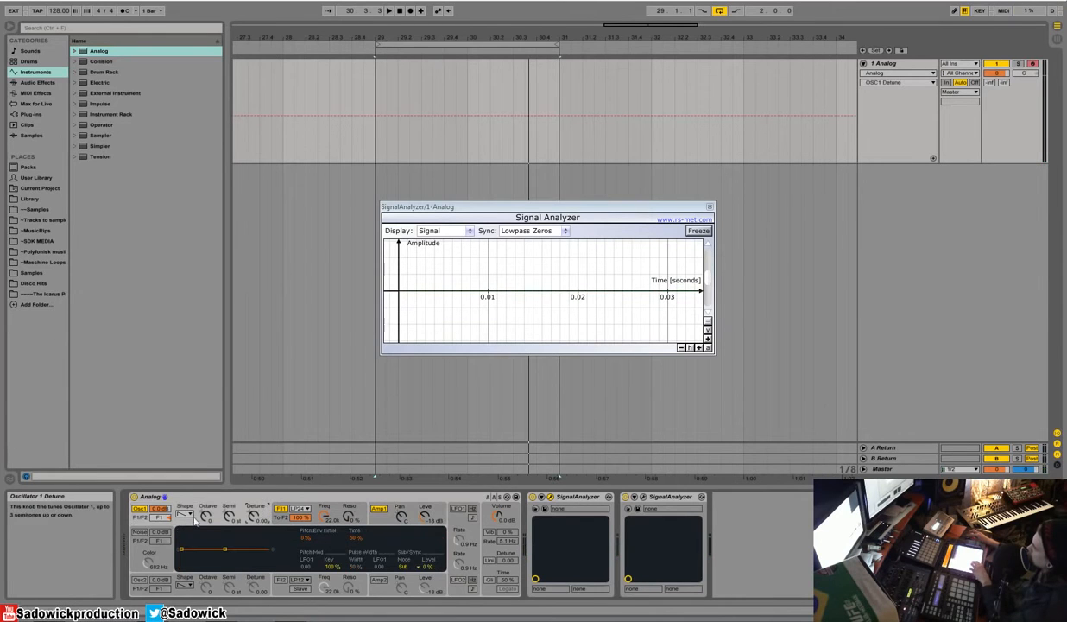
# Step: Switch on the noise generator in place of oscillator 1 and raise the noise color to 17.7 kHz
pyautogui.click(139, 532)
pyautogui.moveTo(148, 562); pyautogui.dragTo(150, 538)
pyautogui.click(139, 508)
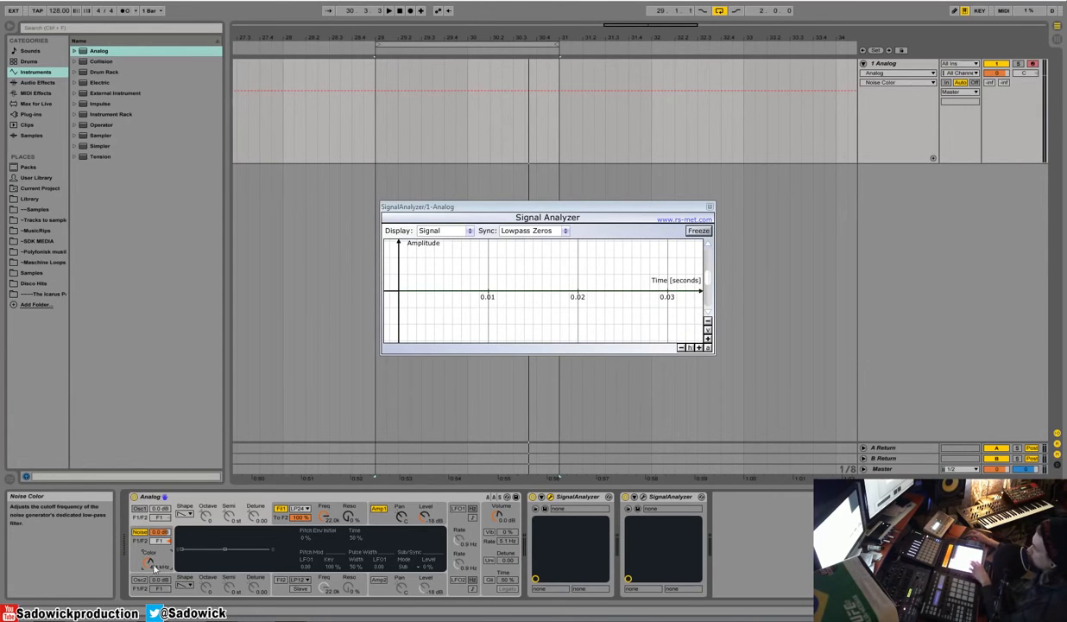
pyautogui.moveTo(159, 566)
pyautogui.mouseDown()
pyautogui.moveTo(159, 600)
pyautogui.moveTo(159, 558)
pyautogui.mouseUp()
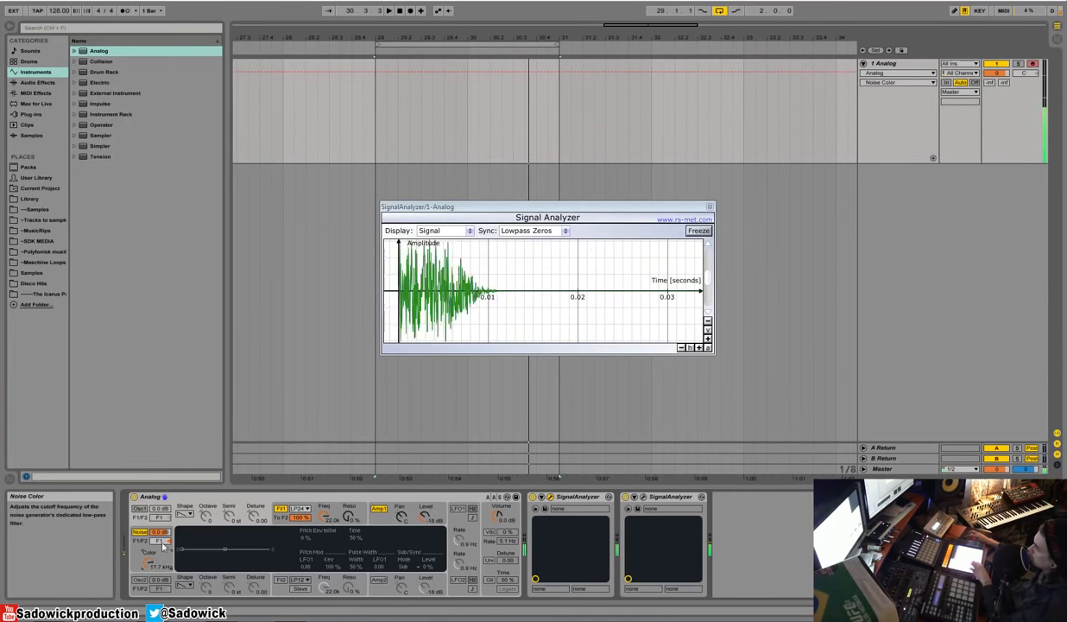
# Step: Switch the noise generator off and oscillator 1 back on
pyautogui.click(141, 533)
pyautogui.click(141, 532)
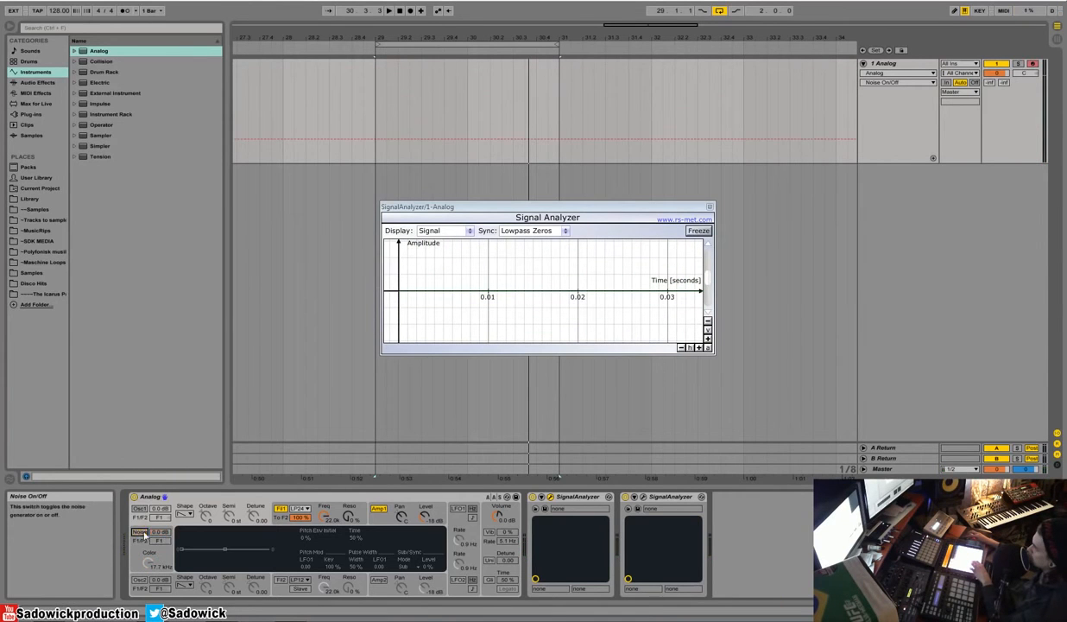
pyautogui.click(139, 508)
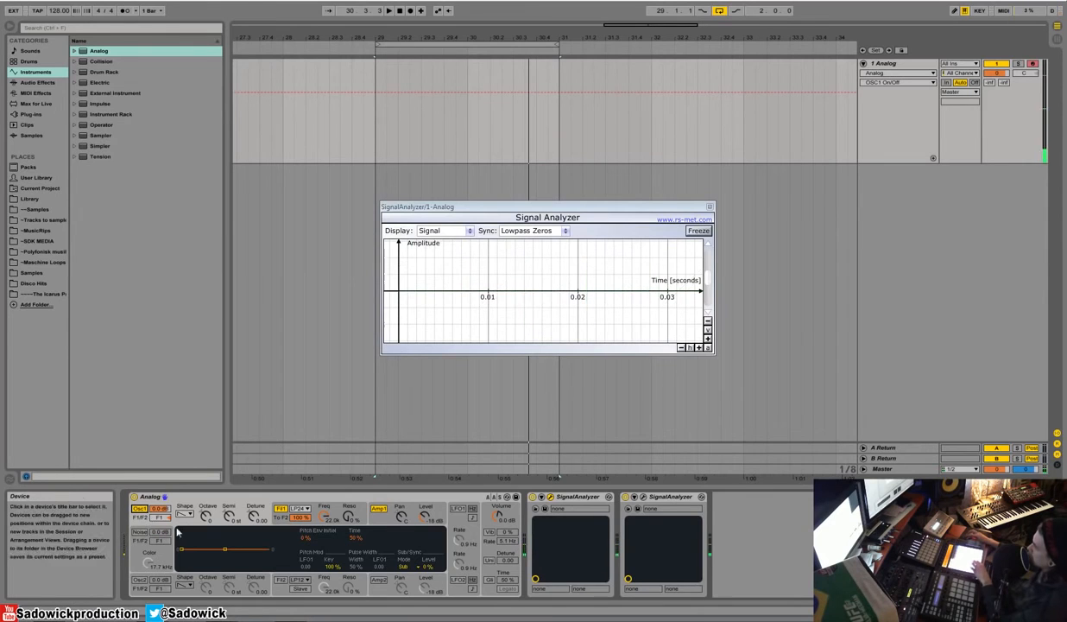
# Step: Switch on the noise generator alongside oscillator 1 and lower the noise color to 150 Hz
pyautogui.click(700, 347)
pyautogui.click(699, 347)
pyautogui.click(699, 347)
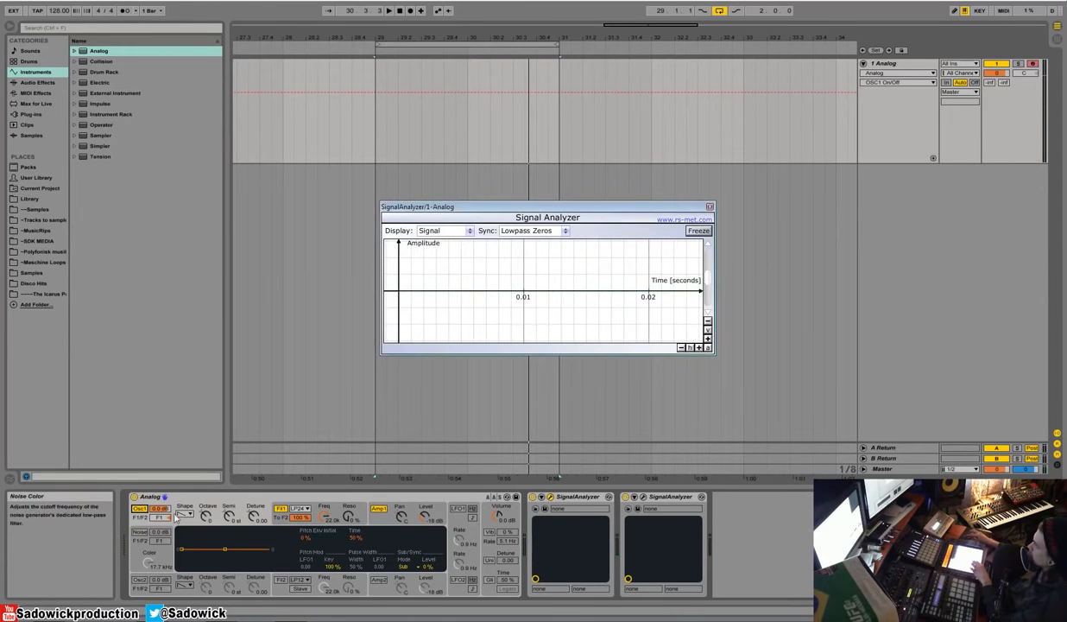
pyautogui.click(140, 531)
pyautogui.moveTo(148, 566); pyautogui.dragTo(148, 602)
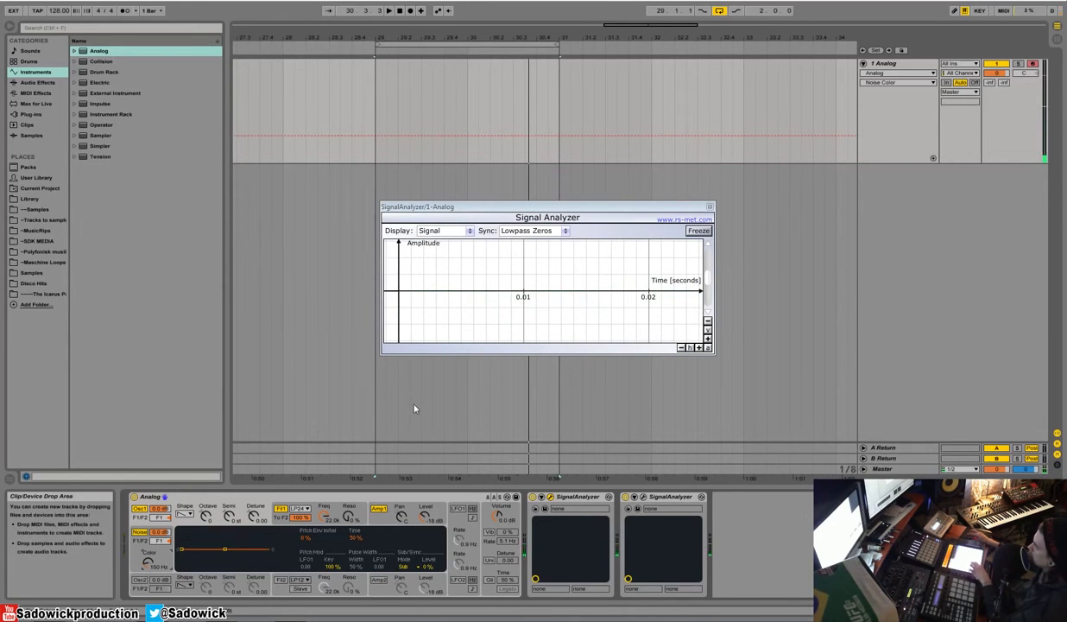
# Step: Compare the sound with noise off and on, set the noise to -19 dB with a 1.4 kHz color, and switch it off
pyautogui.click(140, 534)
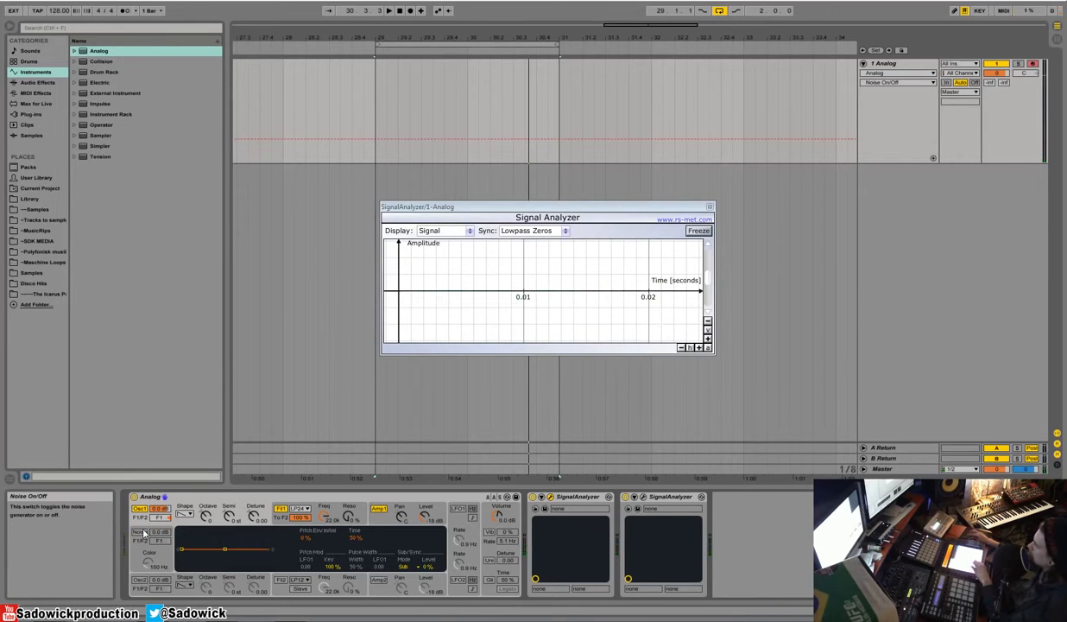
pyautogui.click(141, 535)
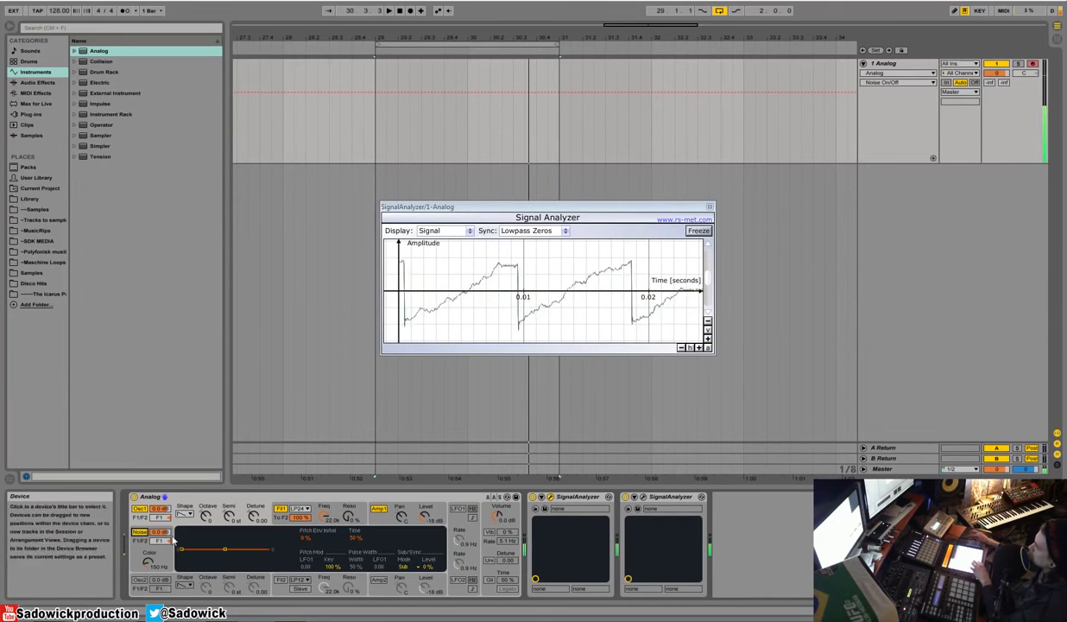
pyautogui.moveTo(161, 531); pyautogui.dragTo(148, 565)
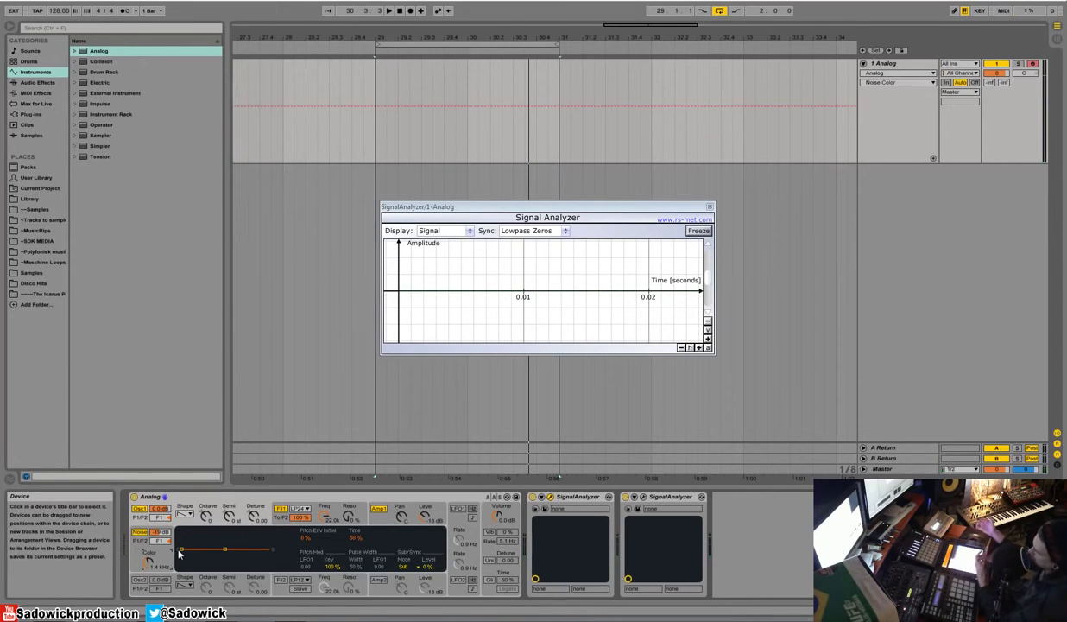
pyautogui.click(139, 532)
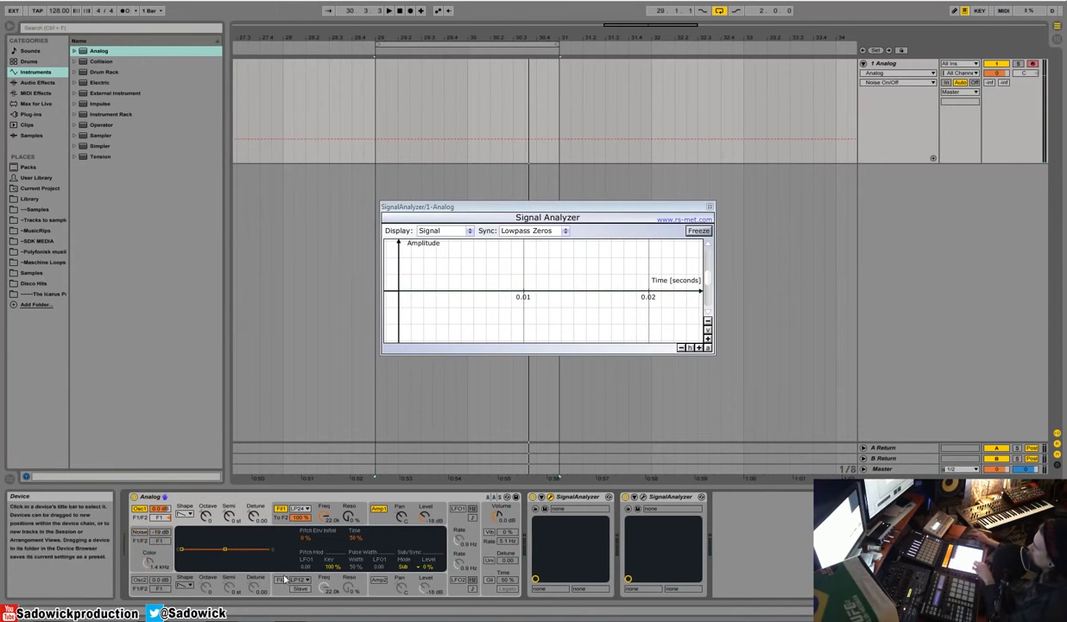
# Step: Change filter 1's type to Low-pass 12dB/oct and lower its cutoff frequency to 834 Hz
pyautogui.click(324, 511)
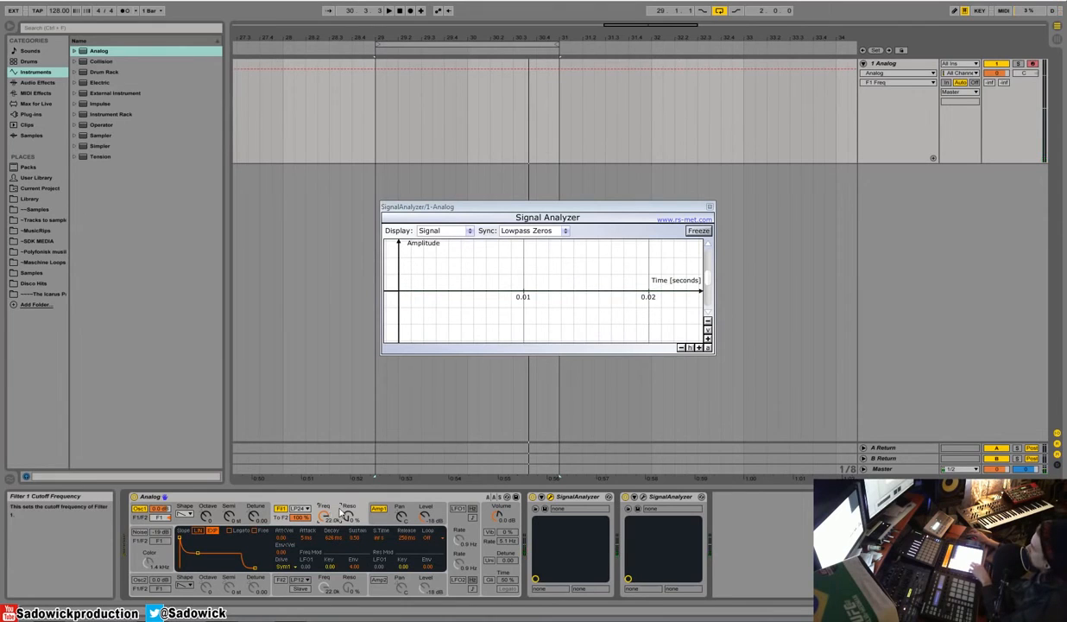
pyautogui.click(302, 510)
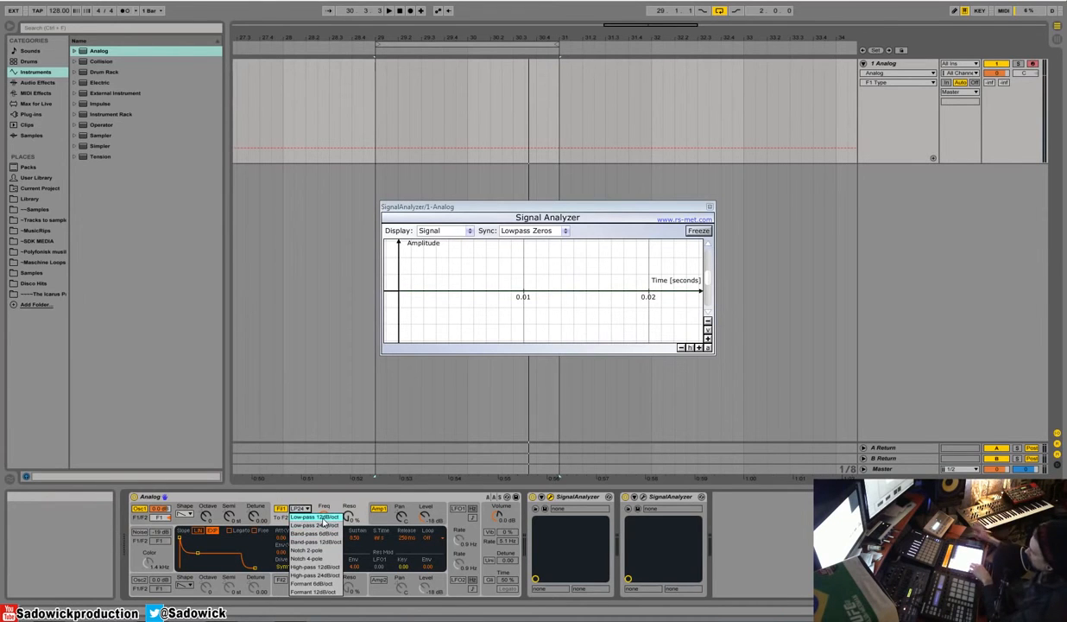
pyautogui.click(323, 517)
pyautogui.moveTo(323, 518); pyautogui.dragTo(324, 580)
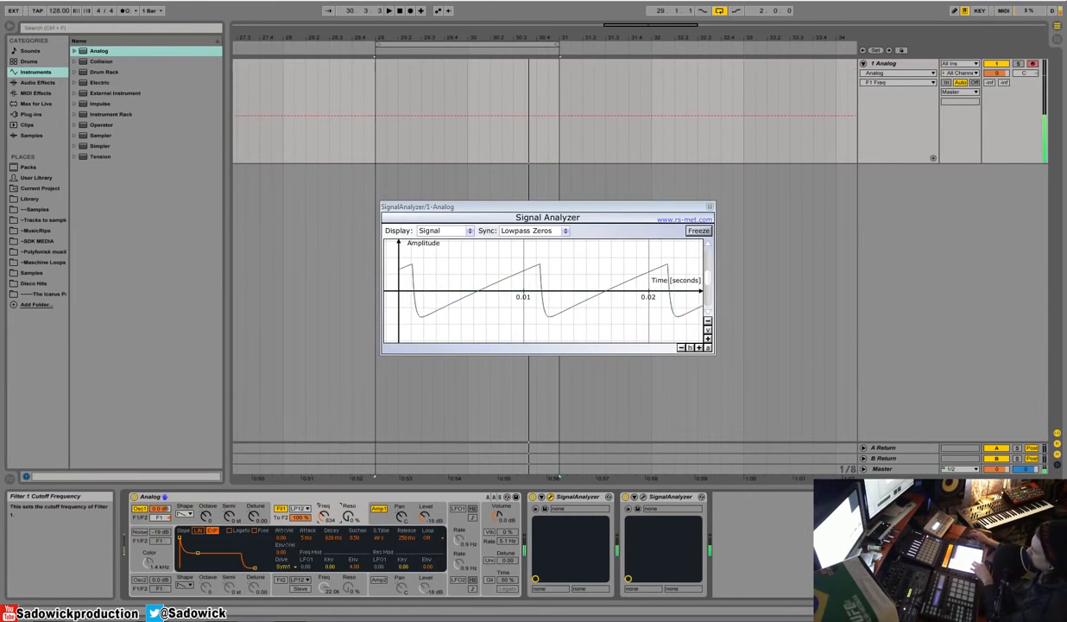
# Step: Open the second Signal Analyzer's window and arrange the waveform and spectrum displays side by side
pyautogui.click(642, 496)
pyautogui.moveTo(518, 215); pyautogui.dragTo(327, 193)
pyautogui.moveTo(733, 199); pyautogui.dragTo(701, 191)
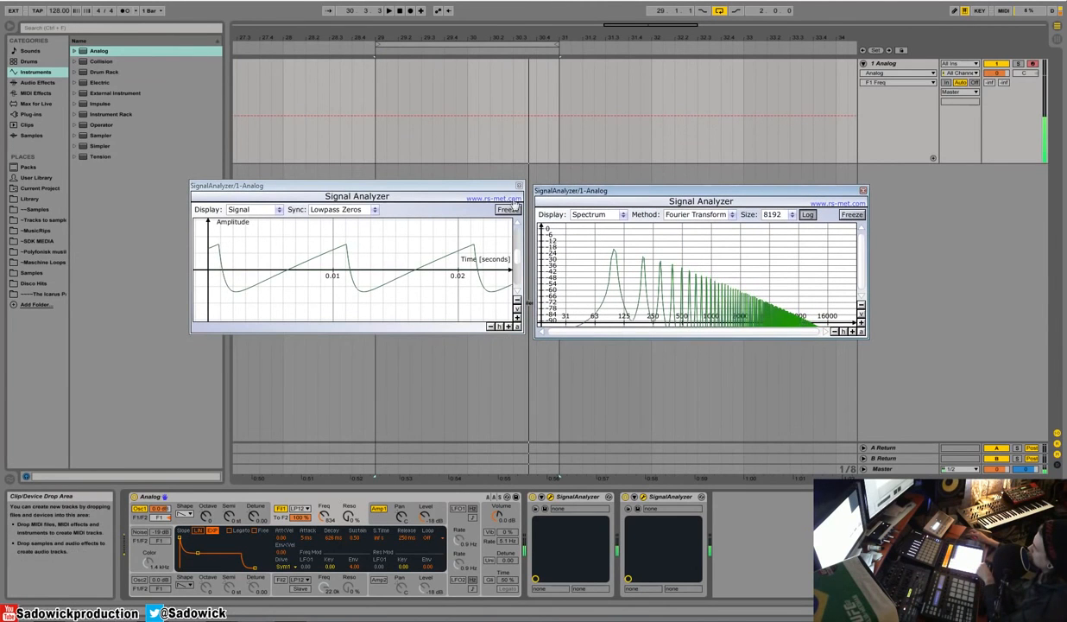
# Step: Lower filter 1's cutoff further and switch its type to Low-pass 24dB/oct
pyautogui.moveTo(324, 516); pyautogui.dragTo(324, 537)
pyautogui.click(300, 508)
pyautogui.click(300, 525)
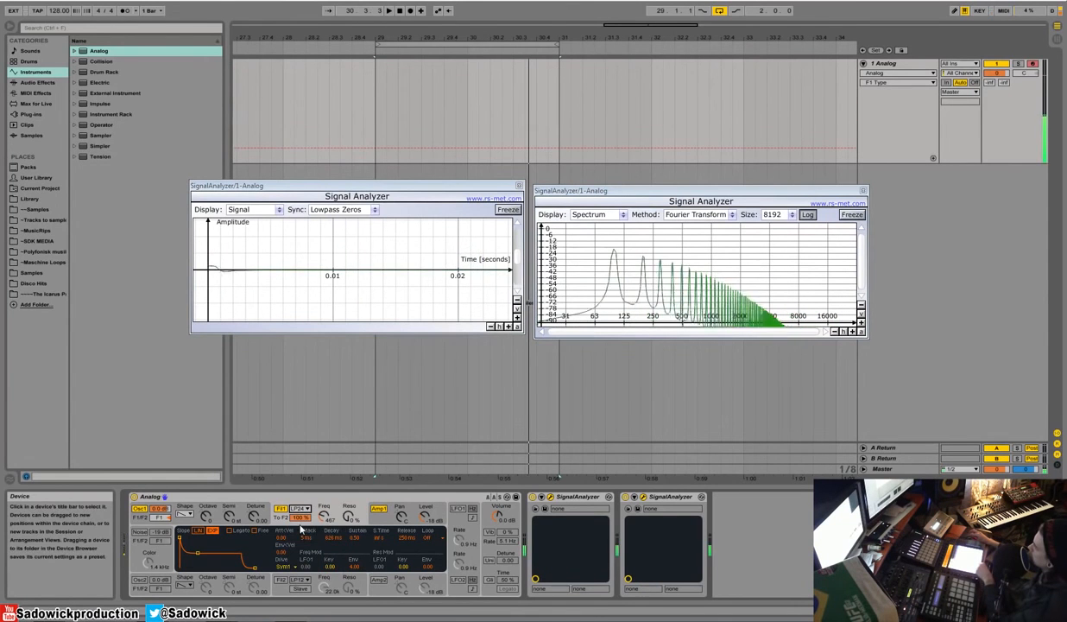
# Step: Switch filter 1 to Band-pass 12dB/oct, raise its resonance to 42 %, and sweep the cutoff frequency
pyautogui.click(302, 509)
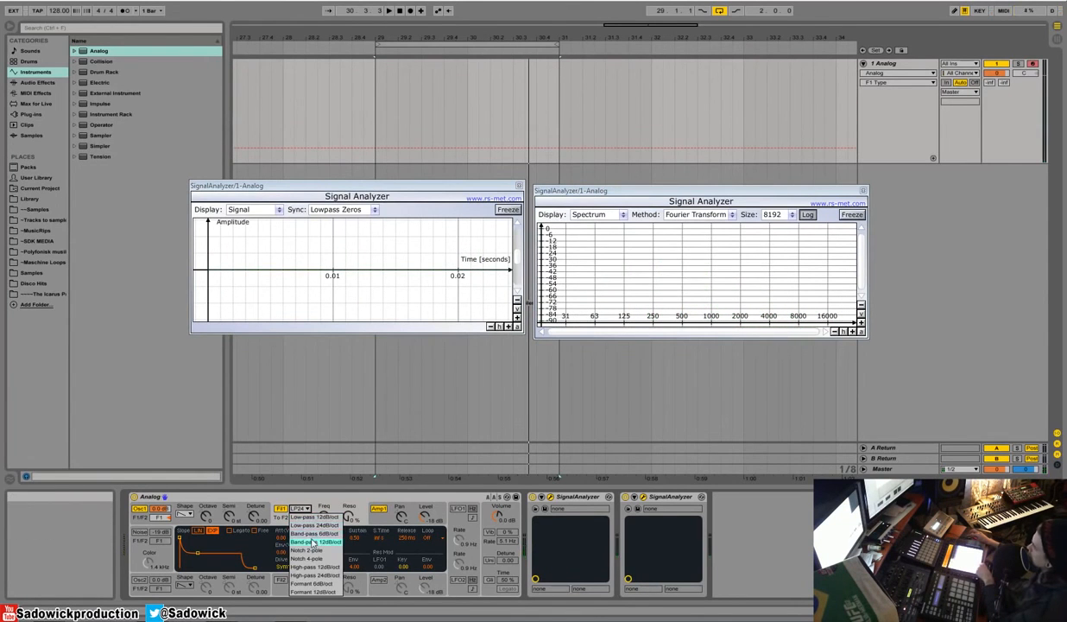
pyautogui.click(313, 541)
pyautogui.moveTo(349, 516); pyautogui.dragTo(349, 461)
pyautogui.moveTo(349, 516); pyautogui.dragTo(324, 529)
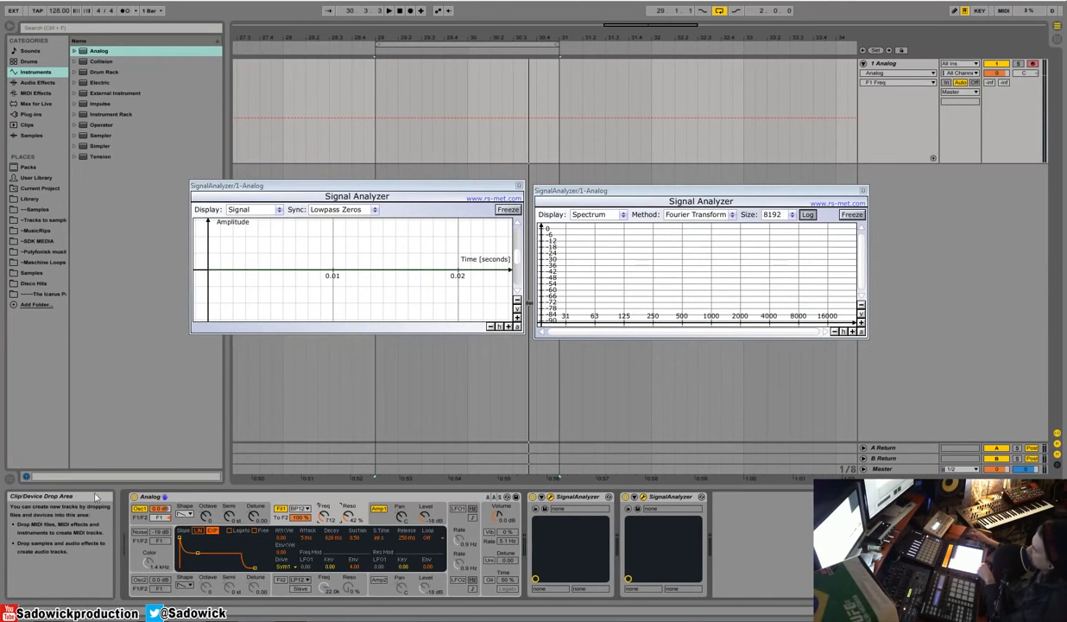
pyautogui.moveTo(324, 517); pyautogui.dragTo(325, 507)
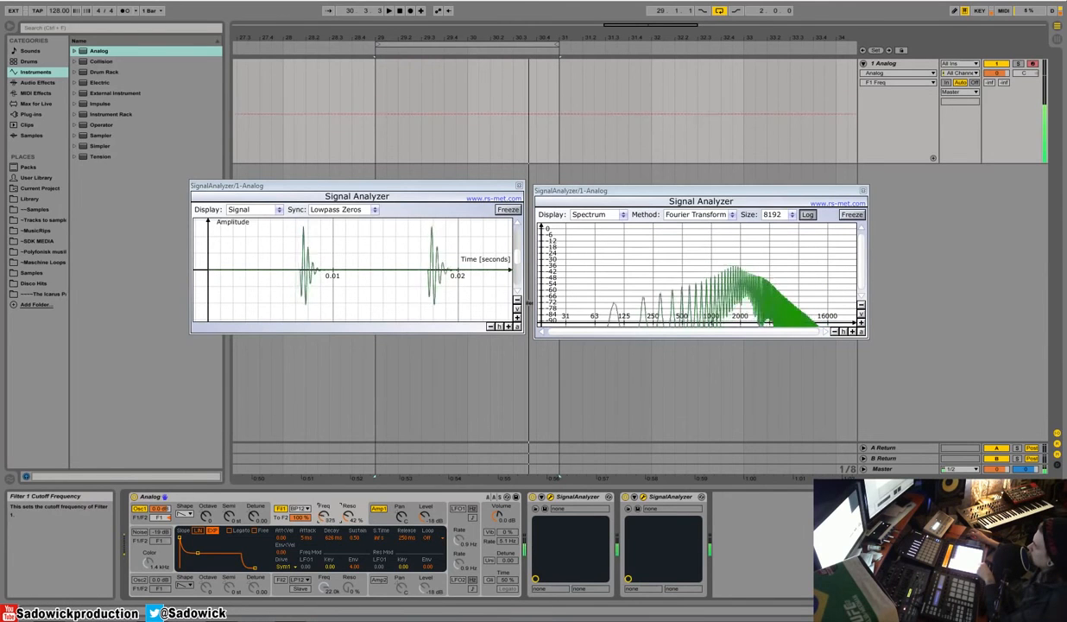
# Step: Switch filter 1 to Notch 4-pole and sweep its cutoff, ending at 235 Hz
pyautogui.click(299, 509)
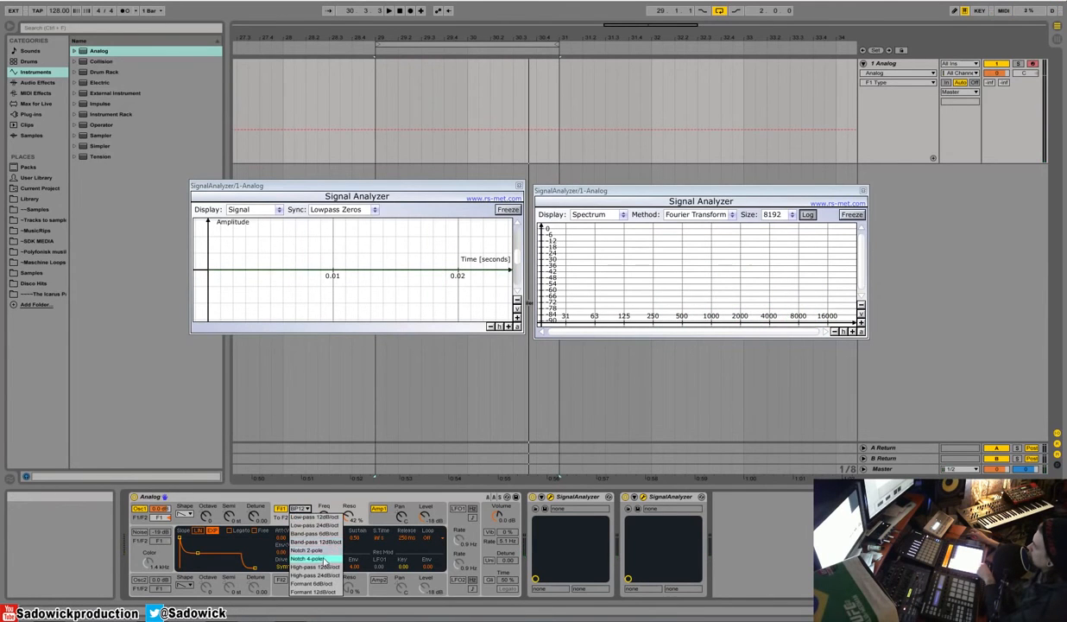
pyautogui.click(313, 559)
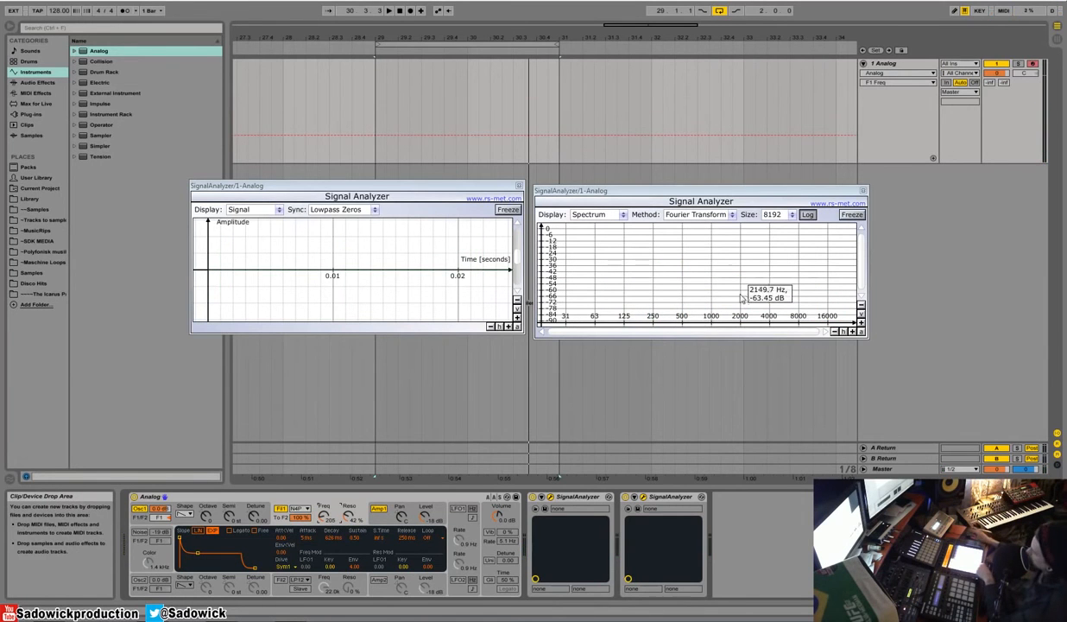
pyautogui.moveTo(325, 516)
pyautogui.mouseDown()
pyautogui.moveTo(324, 488)
pyautogui.moveTo(325, 520)
pyautogui.moveTo(334, 515)
pyautogui.mouseUp()
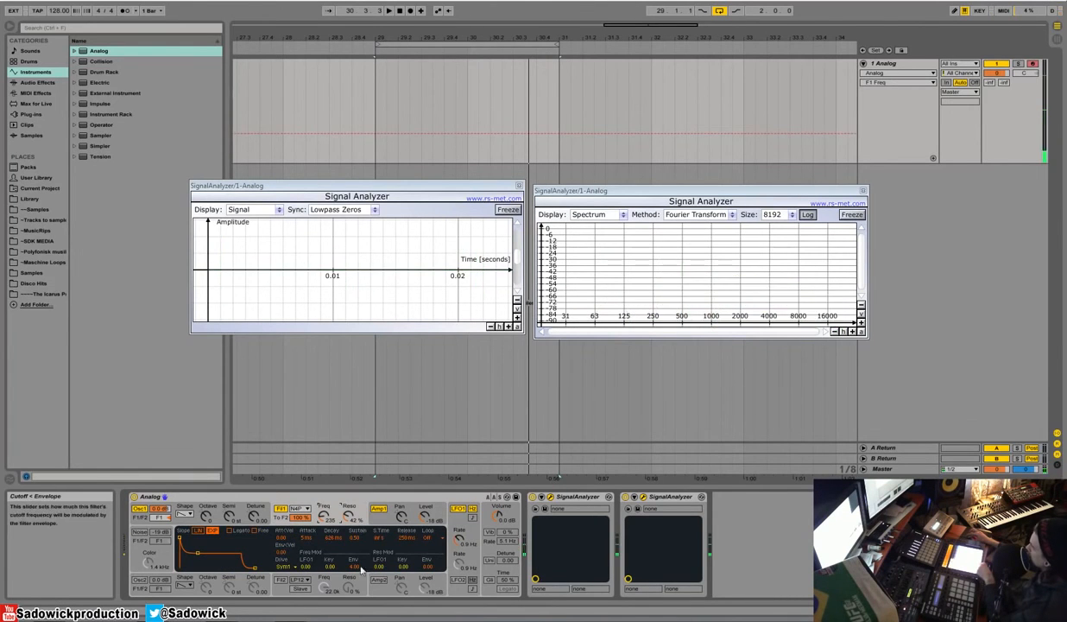
# Step: Modulate filter 1's cutoff from LFO 1 by 1.35 and raise LFO 1's rate to 3.3 Hz
pyautogui.moveTo(309, 568); pyautogui.dragTo(309, 556)
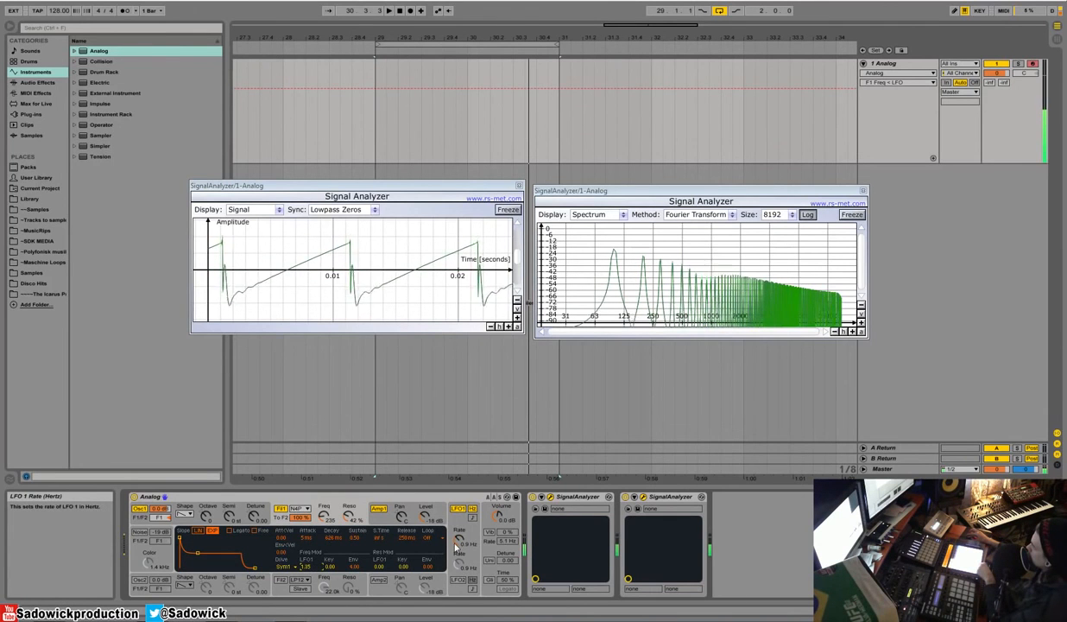
pyautogui.moveTo(459, 546); pyautogui.dragTo(459, 543)
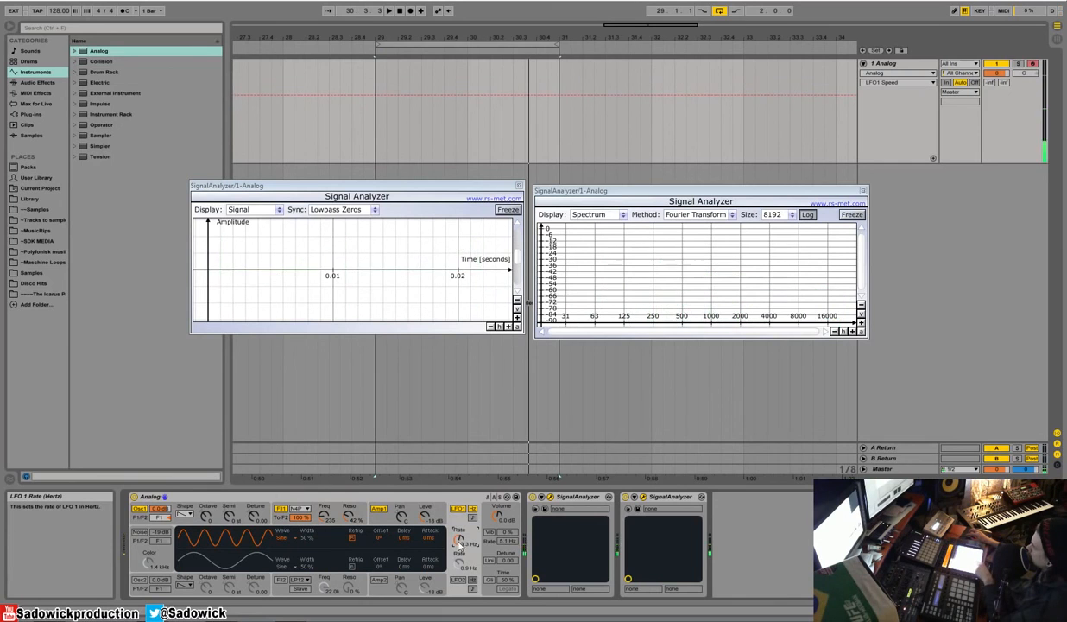
# Step: Switch filter 1 to Formant 12dB/oct and raise its cutoff frequency
pyautogui.click(309, 509)
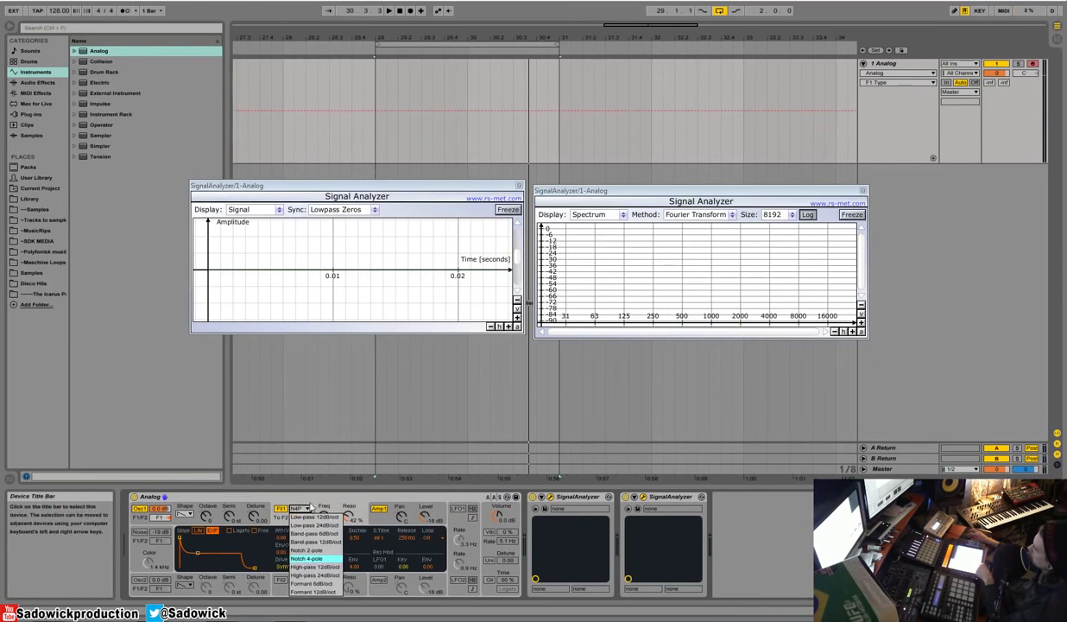
pyautogui.click(322, 594)
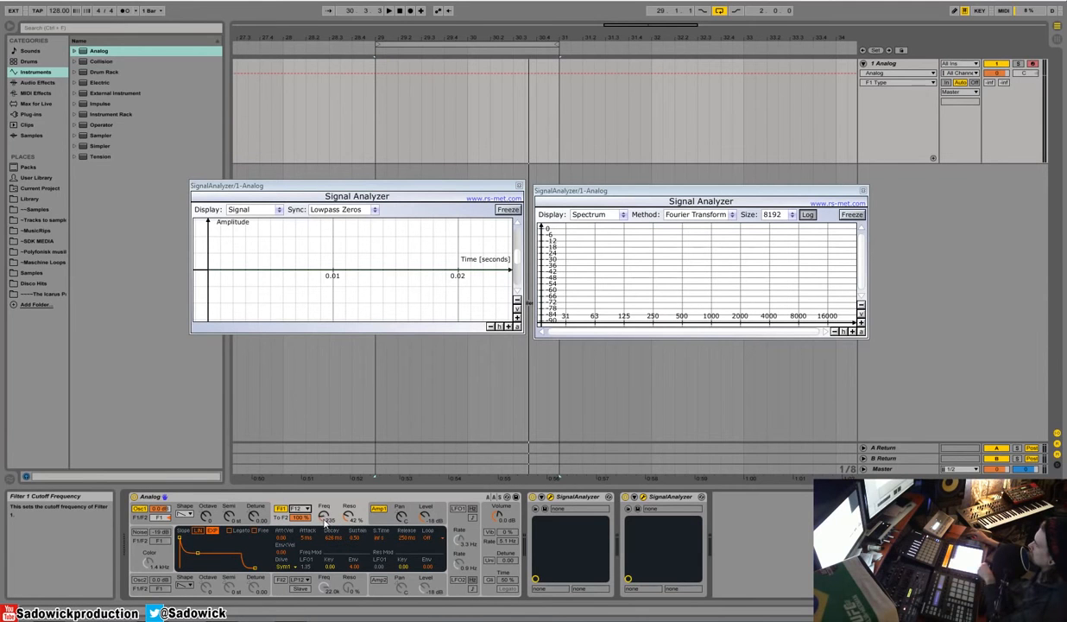
pyautogui.moveTo(325, 518)
pyautogui.mouseDown()
pyautogui.moveTo(325, 496)
pyautogui.moveTo(349, 542)
pyautogui.moveTo(349, 523)
pyautogui.moveTo(324, 500)
pyautogui.mouseUp()
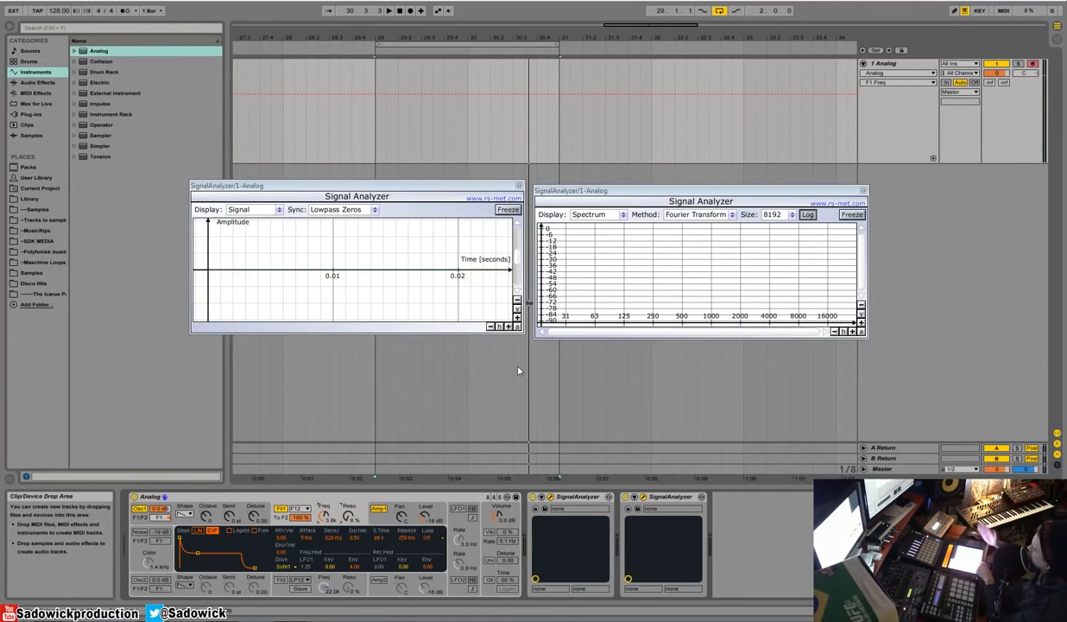
# Step: Change filter 1 to Formant 6dB/oct with a 2.2 kHz cutoff and 8 % resonance
pyautogui.click(299, 509)
pyautogui.click(315, 568)
pyautogui.moveTo(325, 521)
pyautogui.mouseDown()
pyautogui.moveTo(325, 557)
pyautogui.moveTo(325, 521)
pyautogui.mouseUp()
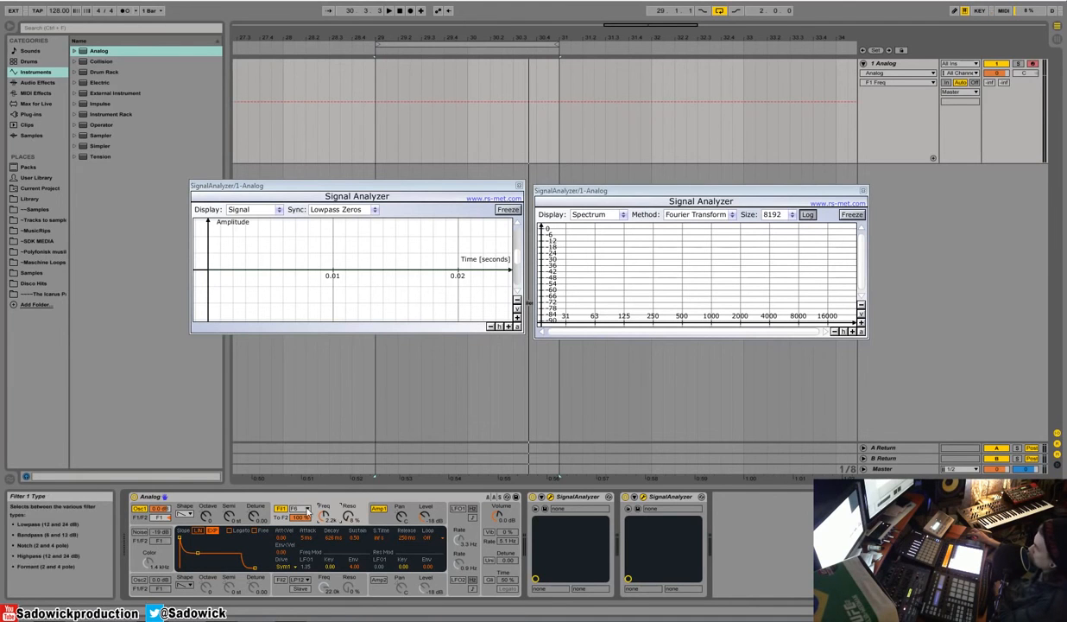
# Step: Set filter 1 back to Low-pass 24dB/oct and lower its cutoff to 171 Hz
pyautogui.click(281, 509)
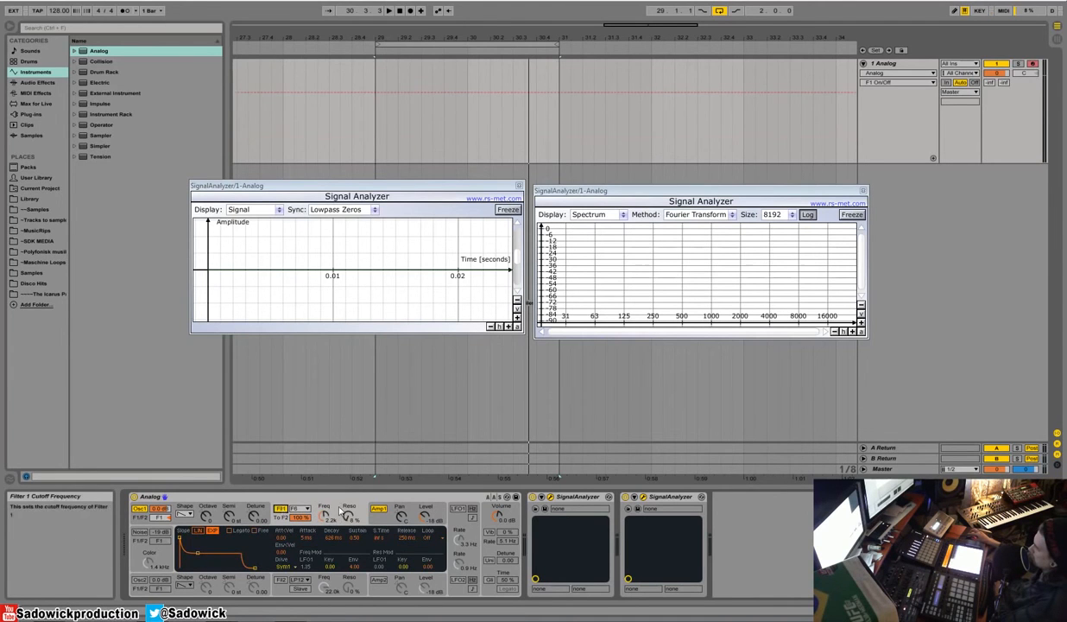
pyautogui.click(333, 512)
pyautogui.click(295, 511)
pyautogui.click(313, 525)
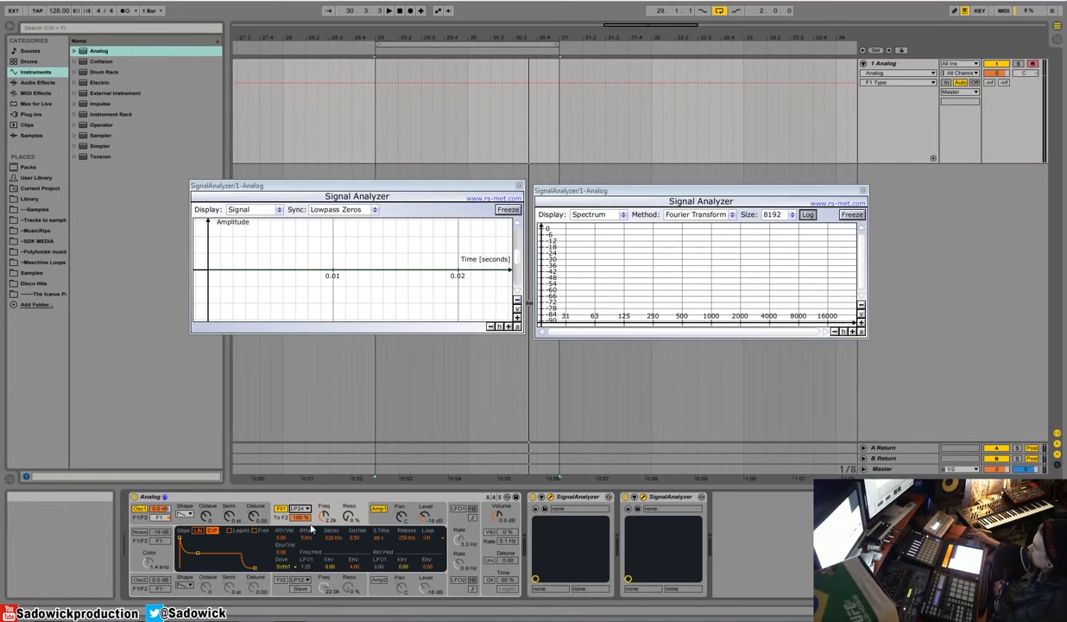
pyautogui.moveTo(334, 513); pyautogui.dragTo(334, 552)
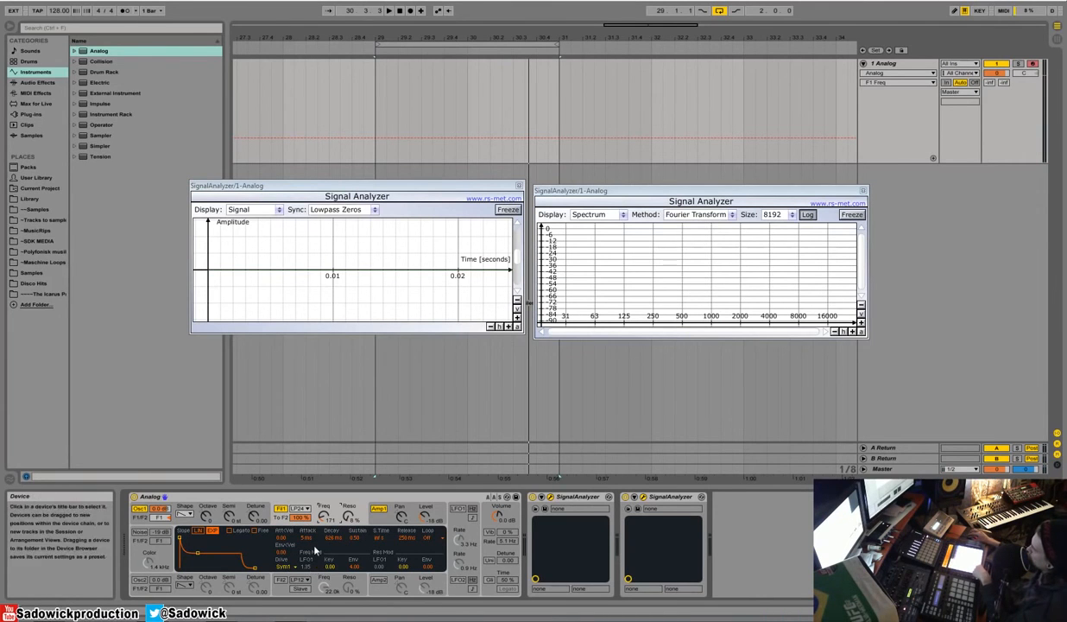
# Step: Switch on LFO 1 to modulate the filter and raise amplifier 1's level to -4.1 dB
pyautogui.click(458, 508)
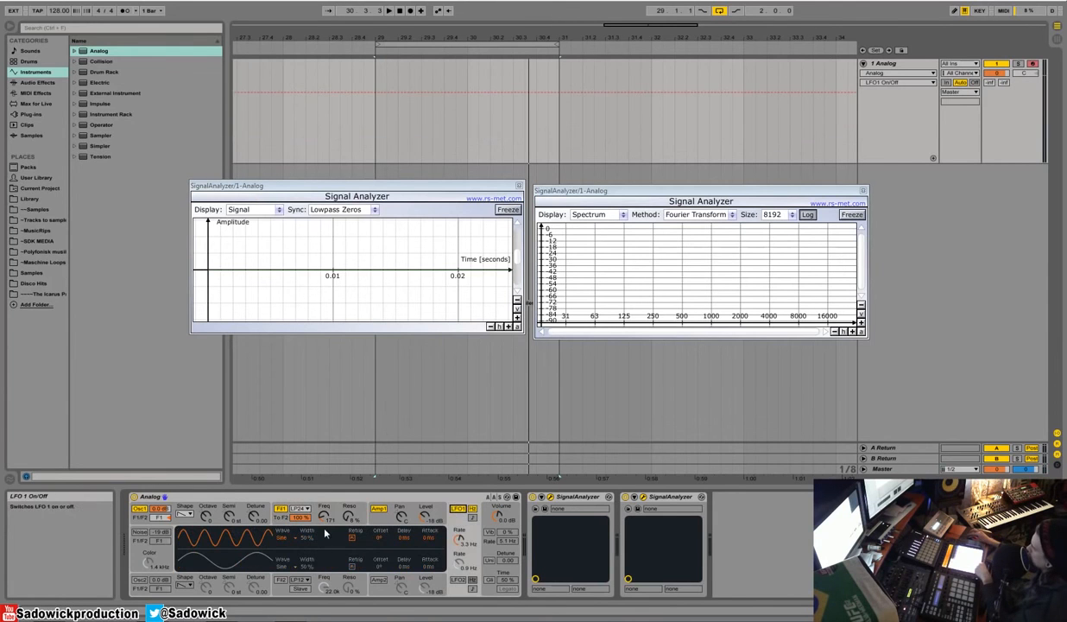
pyautogui.click(347, 514)
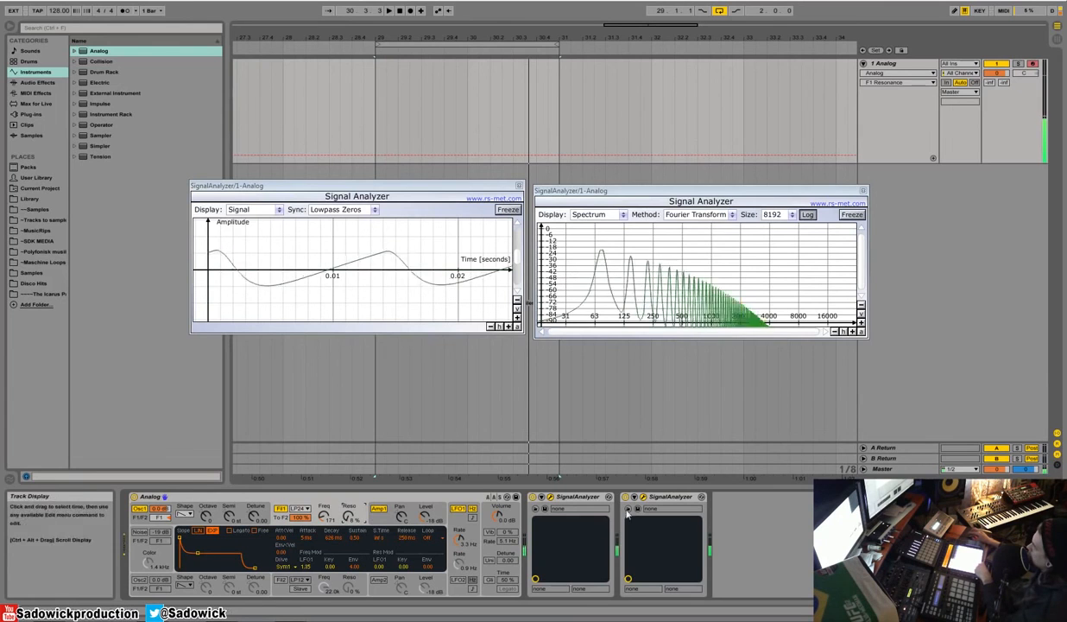
pyautogui.moveTo(425, 515); pyautogui.dragTo(425, 487)
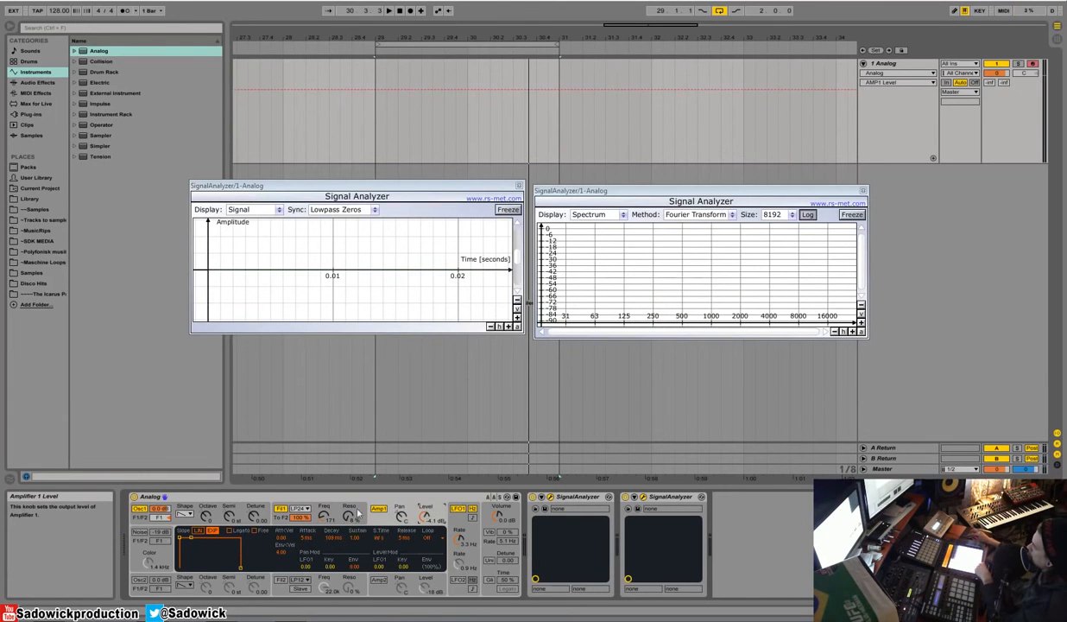
# Step: Lower filter 1's cutoff to 143 Hz and raise LFO 1's rate to 9.6 Hz
pyautogui.moveTo(323, 516)
pyautogui.mouseDown()
pyautogui.moveTo(324, 489)
pyautogui.moveTo(323, 520)
pyautogui.mouseUp()
pyautogui.moveTo(459, 542)
pyautogui.mouseDown()
pyautogui.moveTo(461, 521)
pyautogui.moveTo(461, 542)
pyautogui.mouseUp()
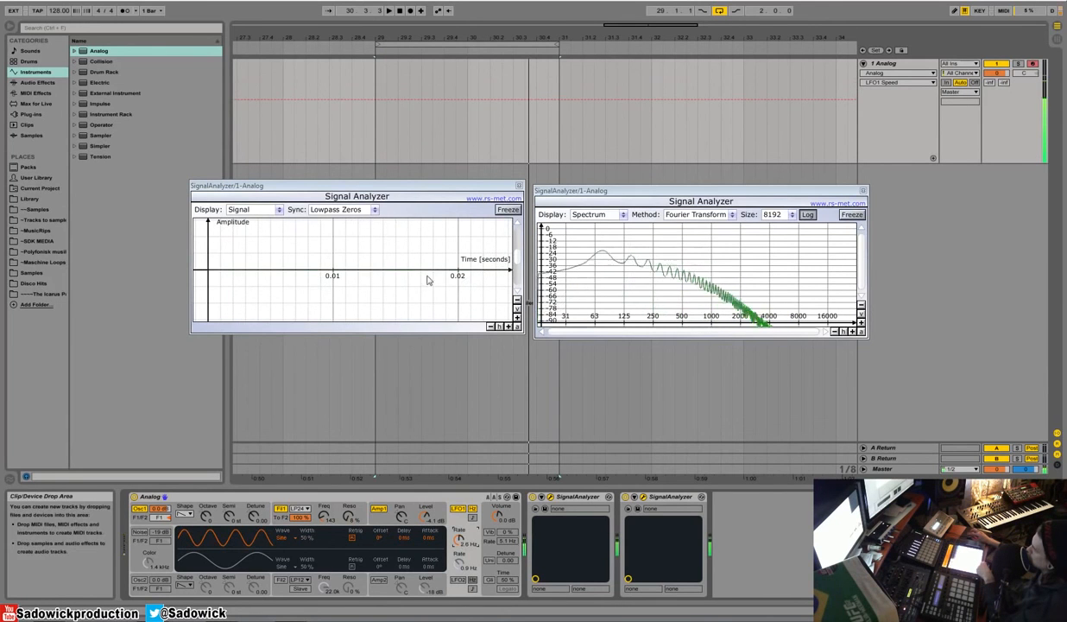
pyautogui.click(517, 299)
pyautogui.click(517, 299)
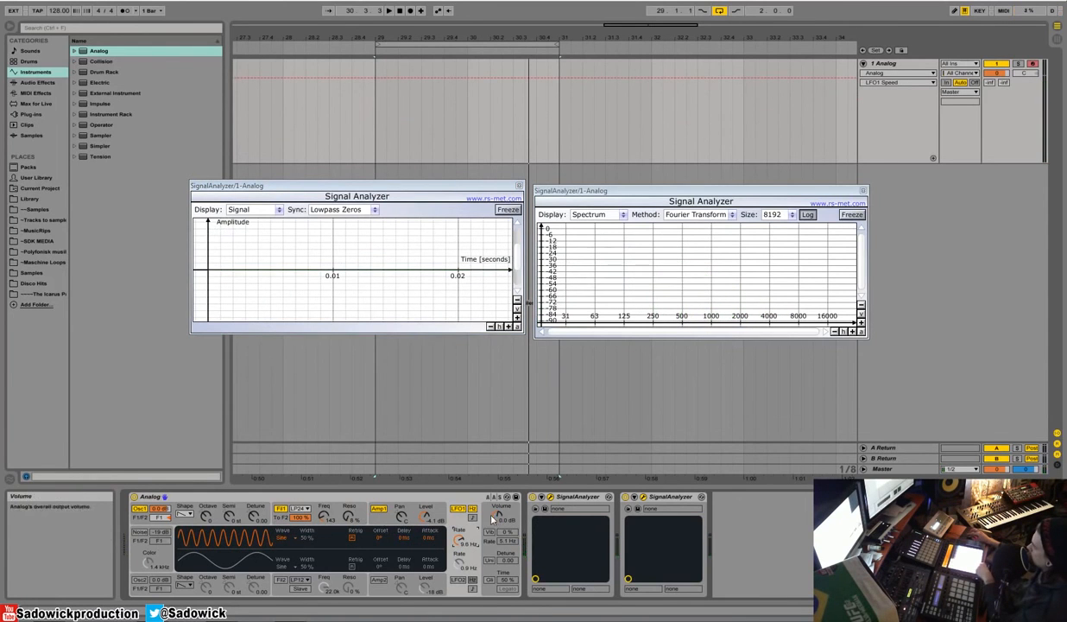
# Step: Shape filter 1's envelope with zero sustain, a velocity-to-envelope amount of 5.52, and a longer decay
pyautogui.click(348, 515)
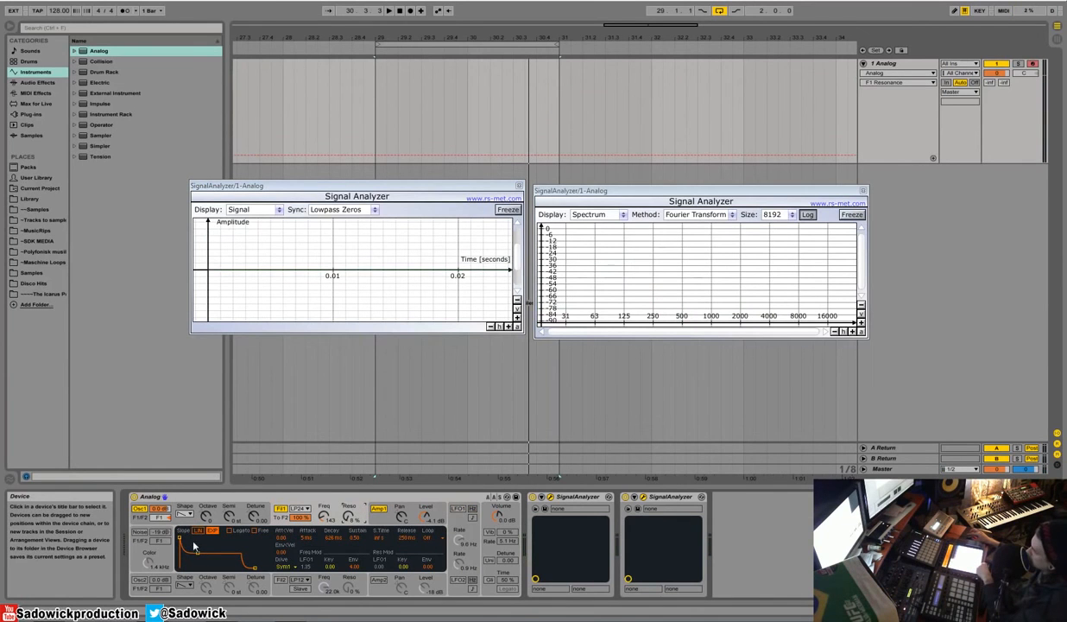
pyautogui.click(210, 530)
pyautogui.click(281, 555)
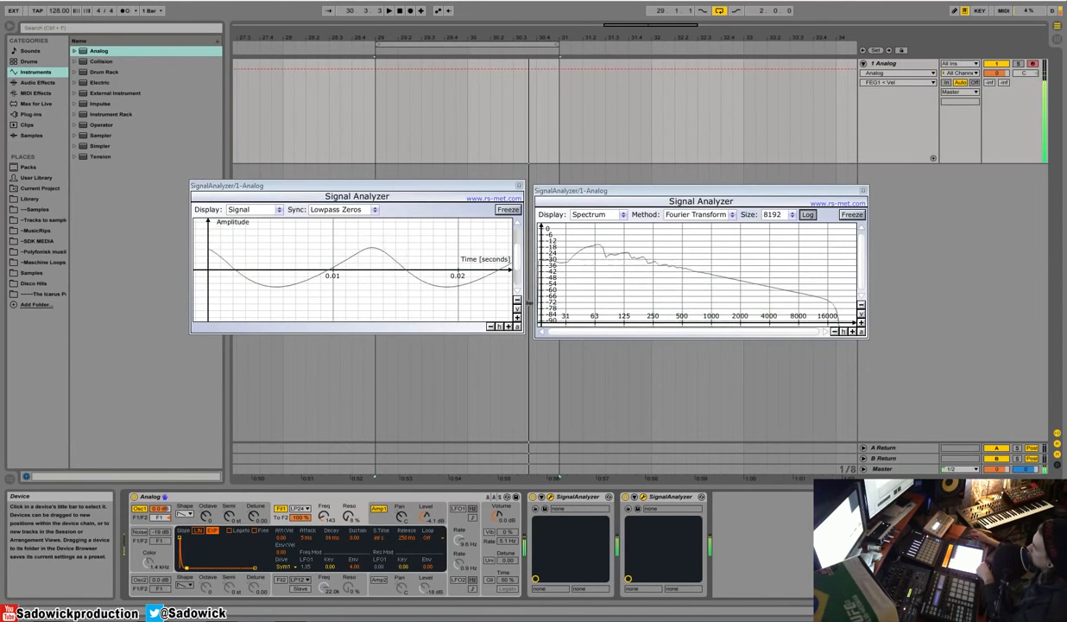
pyautogui.moveTo(189, 567); pyautogui.dragTo(199, 569)
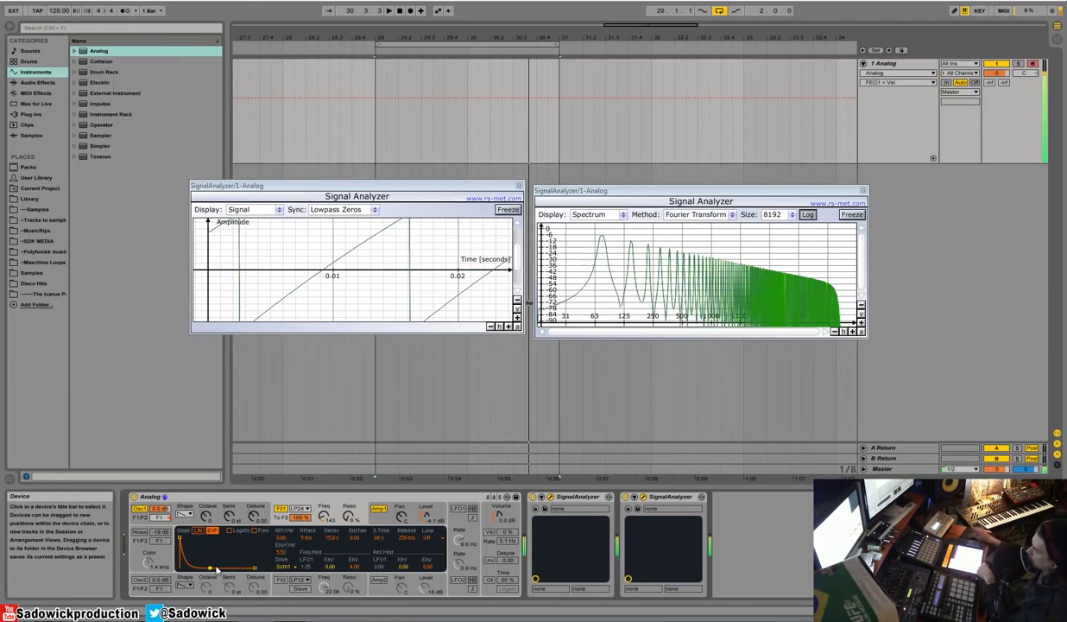
# Step: Shorten filter 1's envelope decay to 196 ms and reset its velocity-to-envelope amount to 0.00
pyautogui.moveTo(203, 567); pyautogui.dragTo(195, 568)
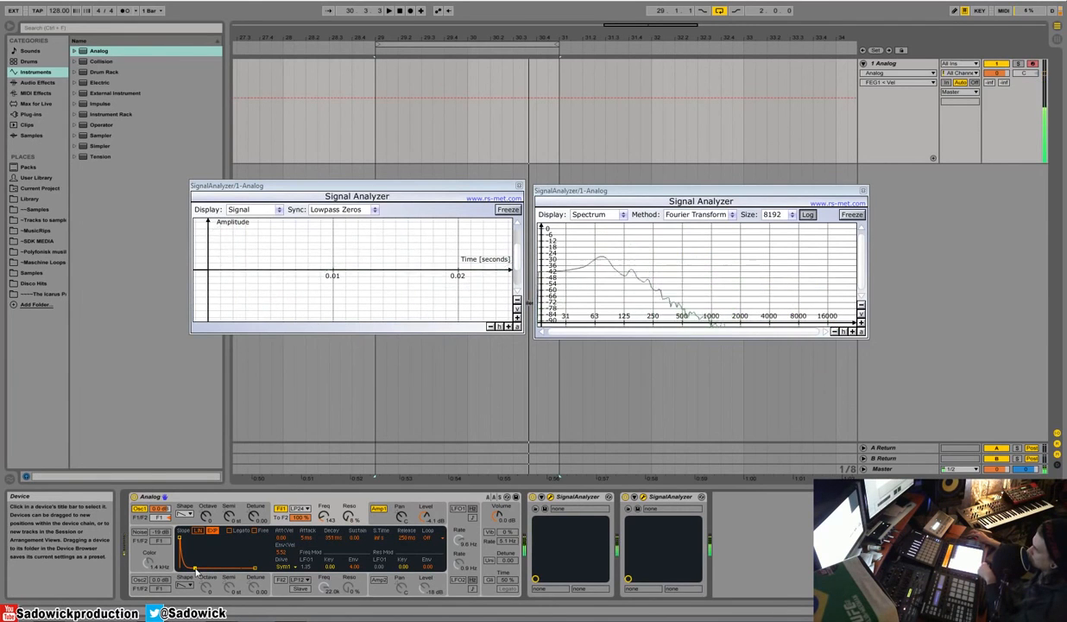
pyautogui.moveTo(195, 569)
pyautogui.mouseDown()
pyautogui.moveTo(205, 568)
pyautogui.moveTo(193, 568)
pyautogui.mouseUp()
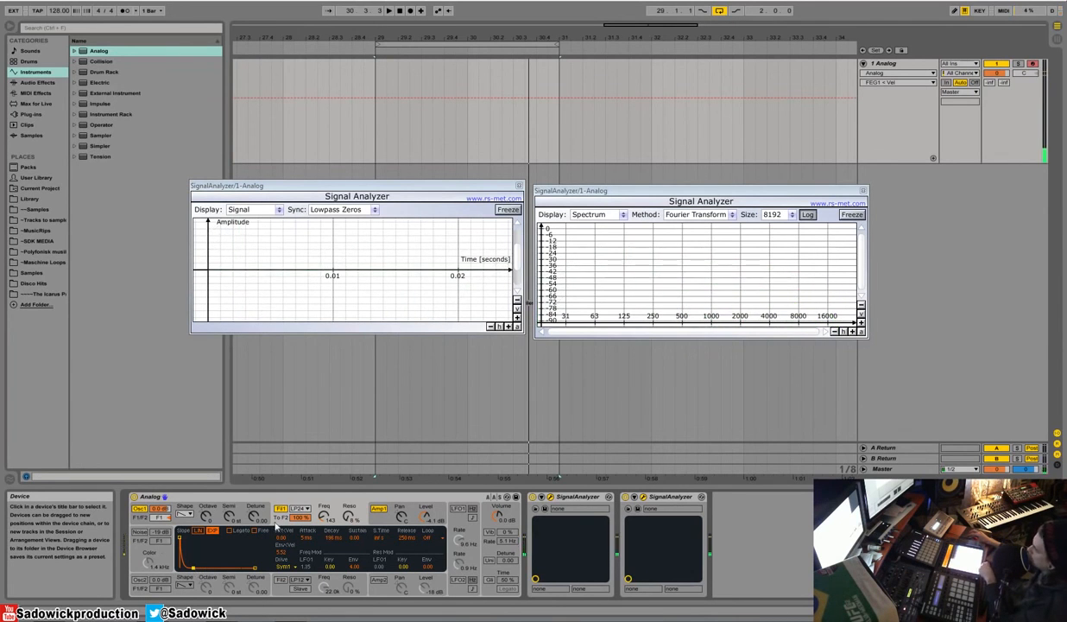
pyautogui.rightClick(282, 553)
pyautogui.click(306, 586)
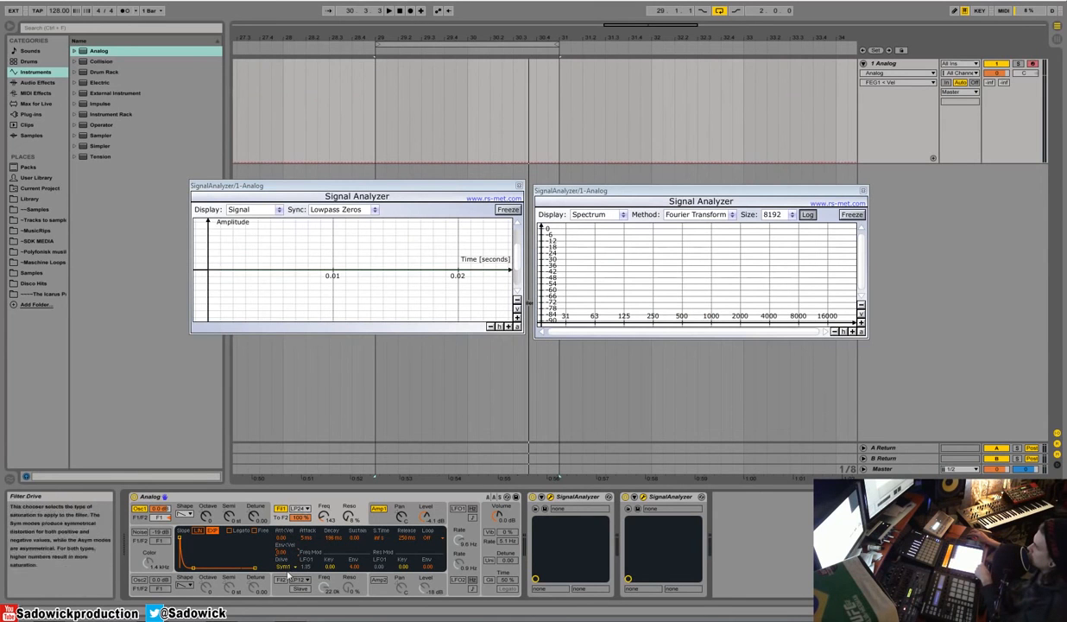
# Step: Raise oscillator 1's level to 9.5 dB and lower amplifier 1's level to -6.1 dB
pyautogui.click(159, 509)
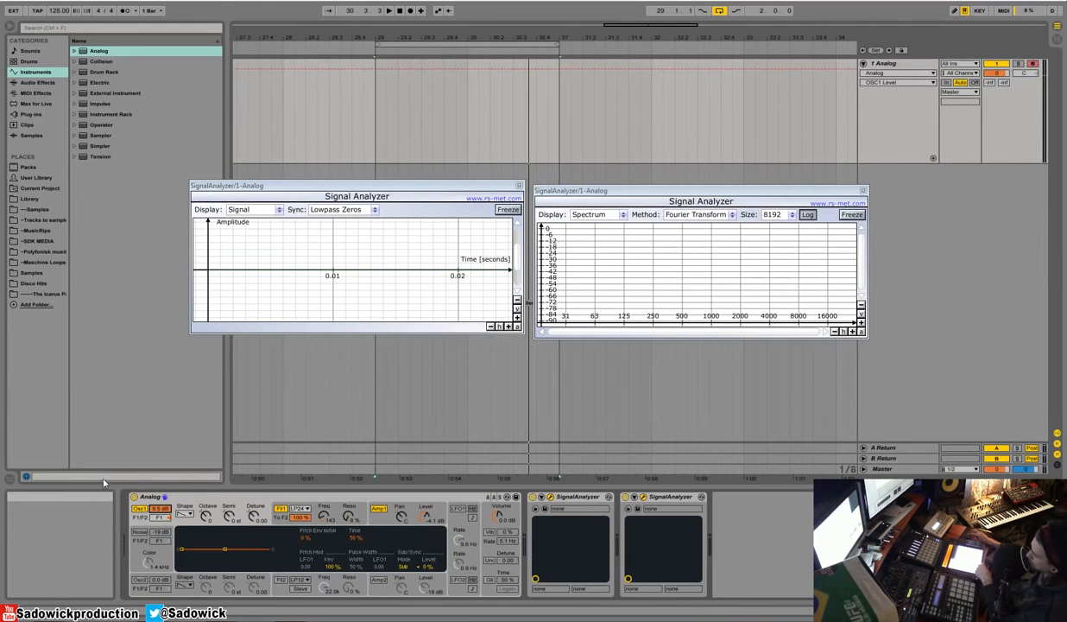
pyautogui.moveTo(427, 517); pyautogui.dragTo(427, 531)
pyautogui.click(187, 506)
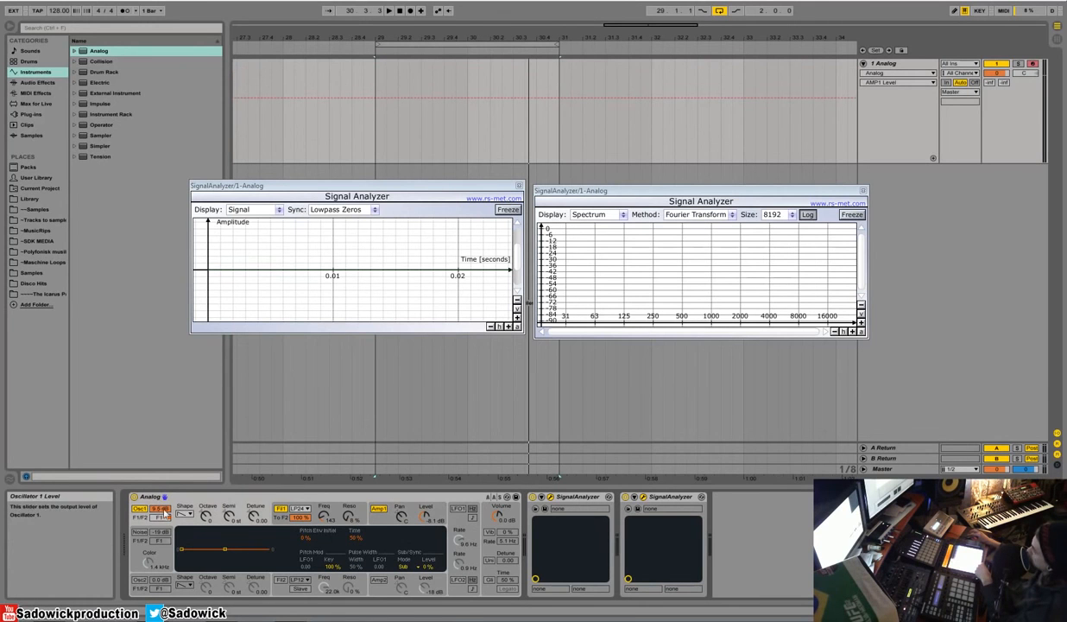
# Step: Switch off filter 1's drive, and raise its cutoff to 1.1 kHz and its resonance to 49 %
pyautogui.click(323, 515)
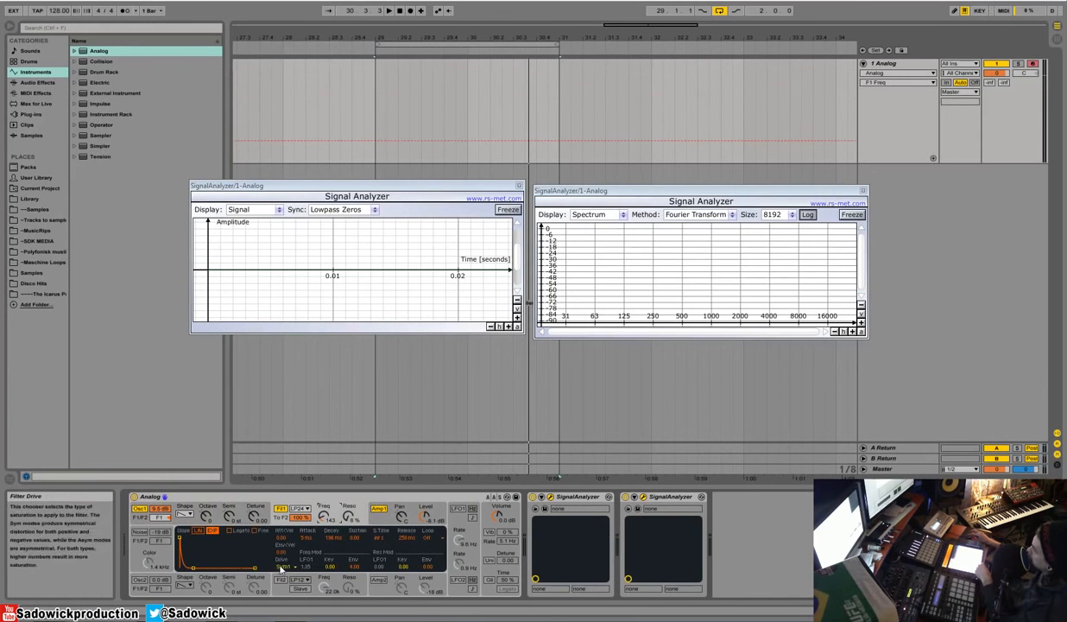
pyautogui.click(282, 566)
pyautogui.click(286, 511)
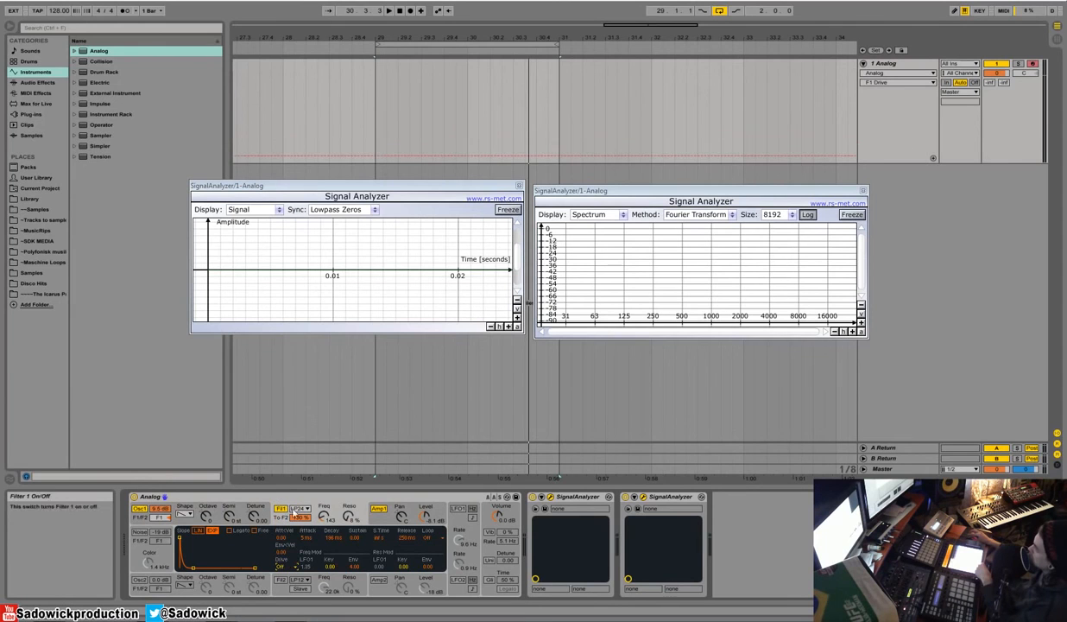
pyautogui.moveTo(325, 517); pyautogui.dragTo(324, 479)
pyautogui.moveTo(324, 517); pyautogui.dragTo(348, 477)
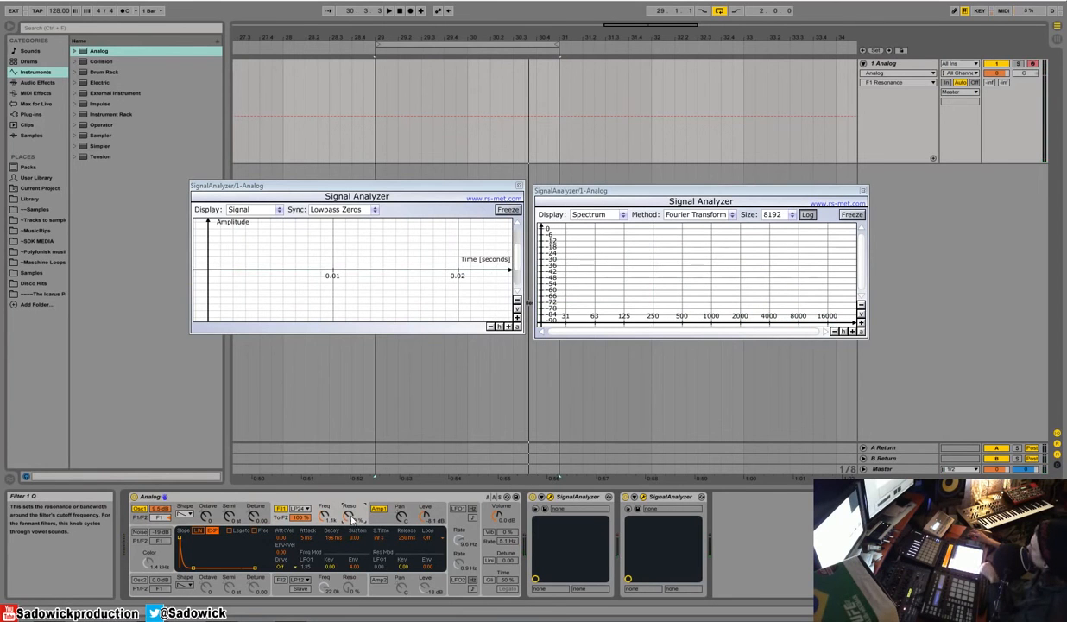
# Step: Try filter 1's Sym1, Sym2 and Asym1 drive modes and lower its cutoff to 547 Hz
pyautogui.click(280, 567)
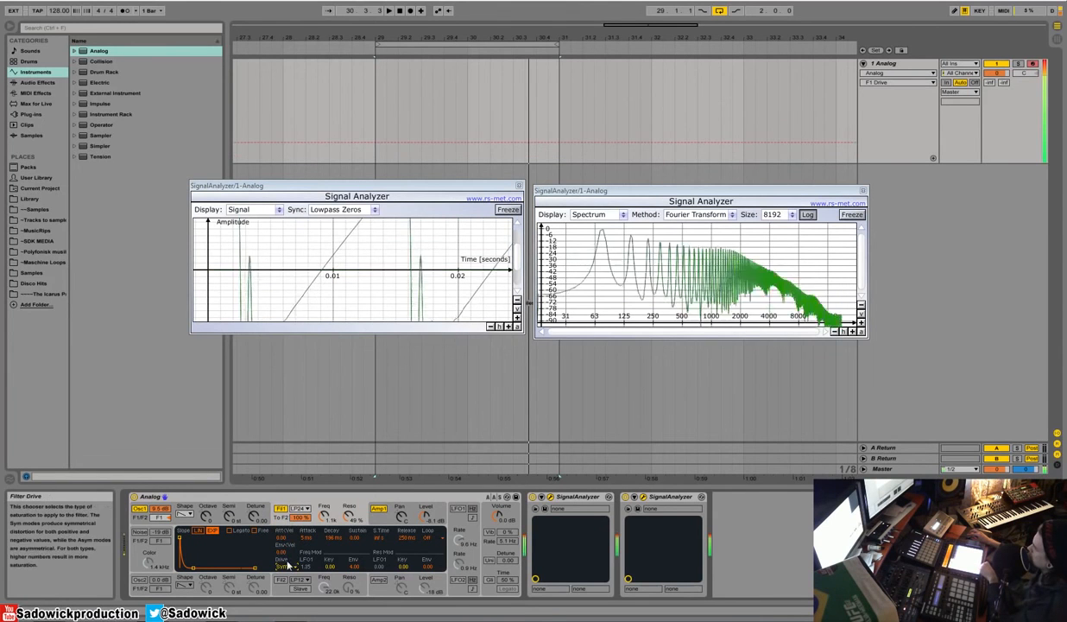
pyautogui.click(289, 525)
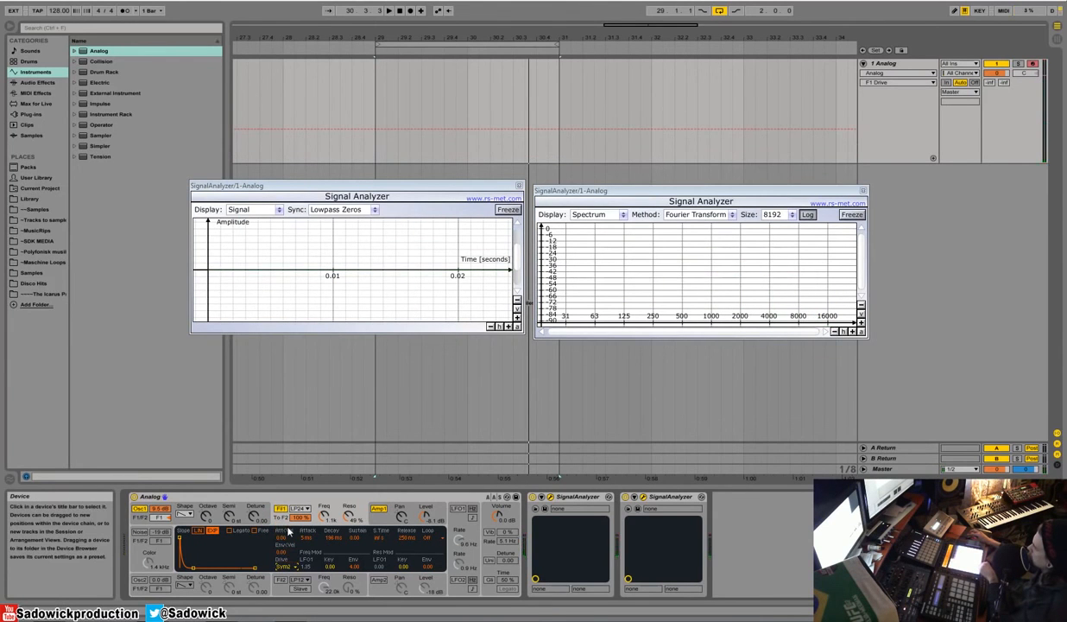
pyautogui.click(281, 567)
pyautogui.click(287, 547)
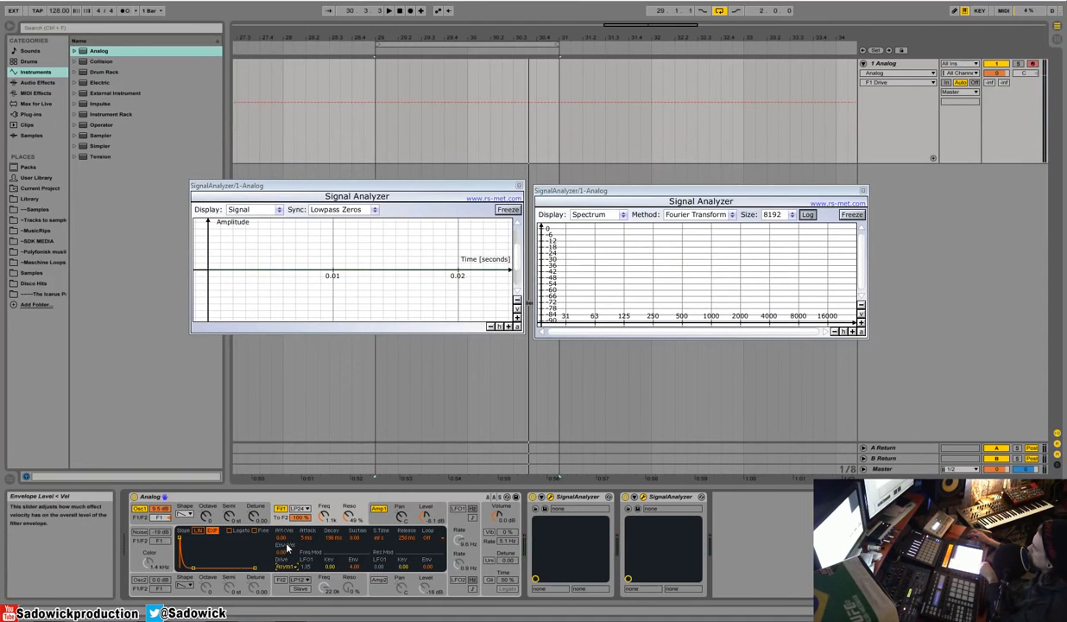
pyautogui.moveTo(323, 516); pyautogui.dragTo(323, 529)
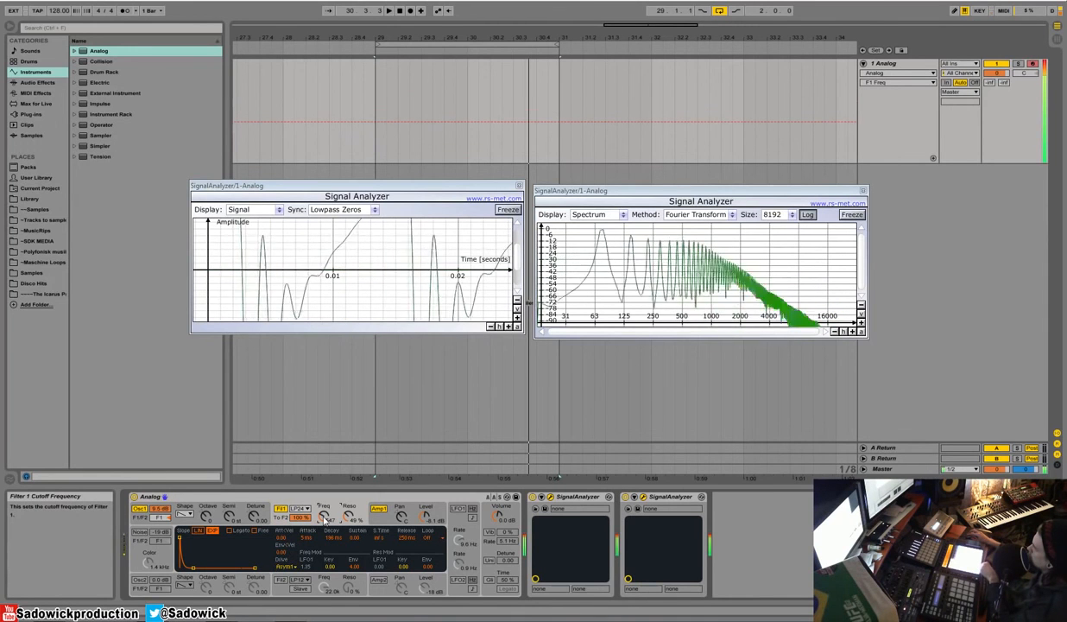
# Step: Set filter 1's drive to Asym3 with 75 % resonance and a 252 Hz cutoff
pyautogui.click(287, 567)
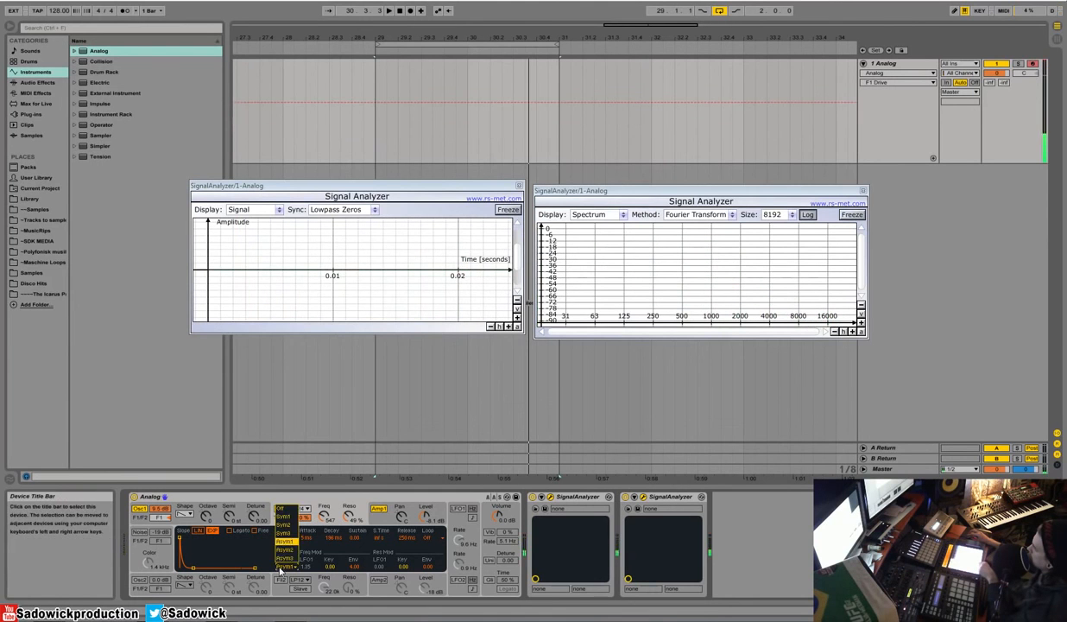
pyautogui.click(291, 562)
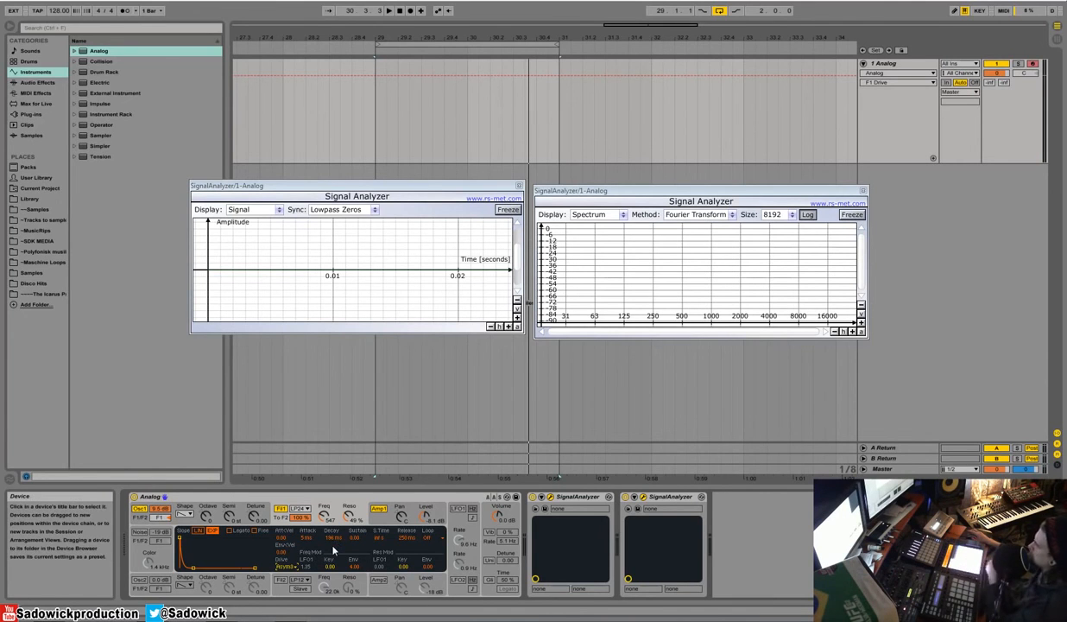
pyautogui.moveTo(347, 518); pyautogui.dragTo(347, 519)
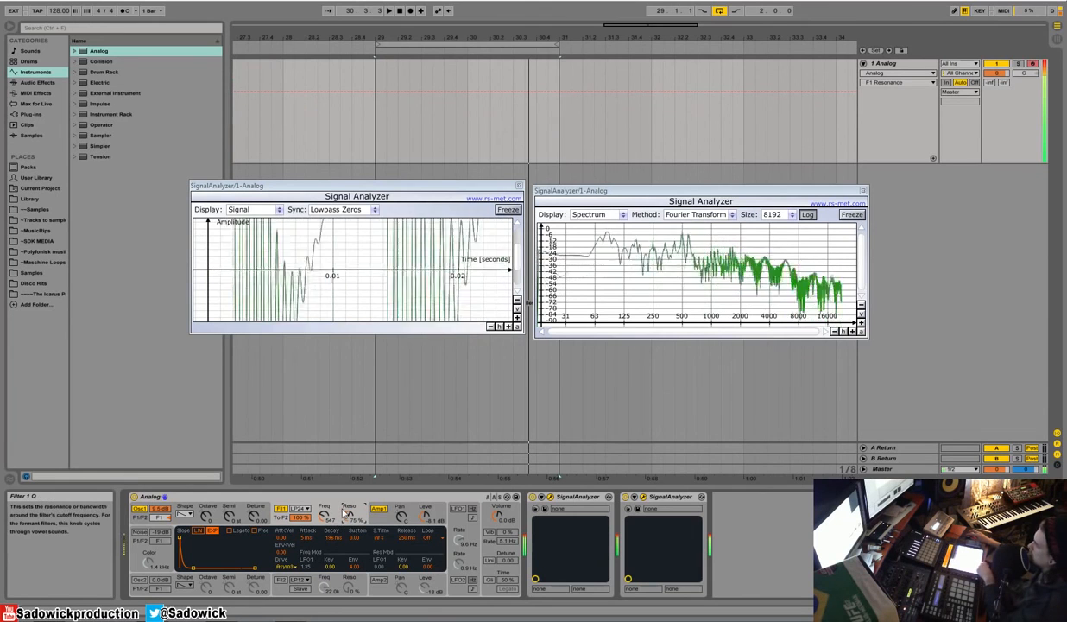
pyautogui.click(326, 518)
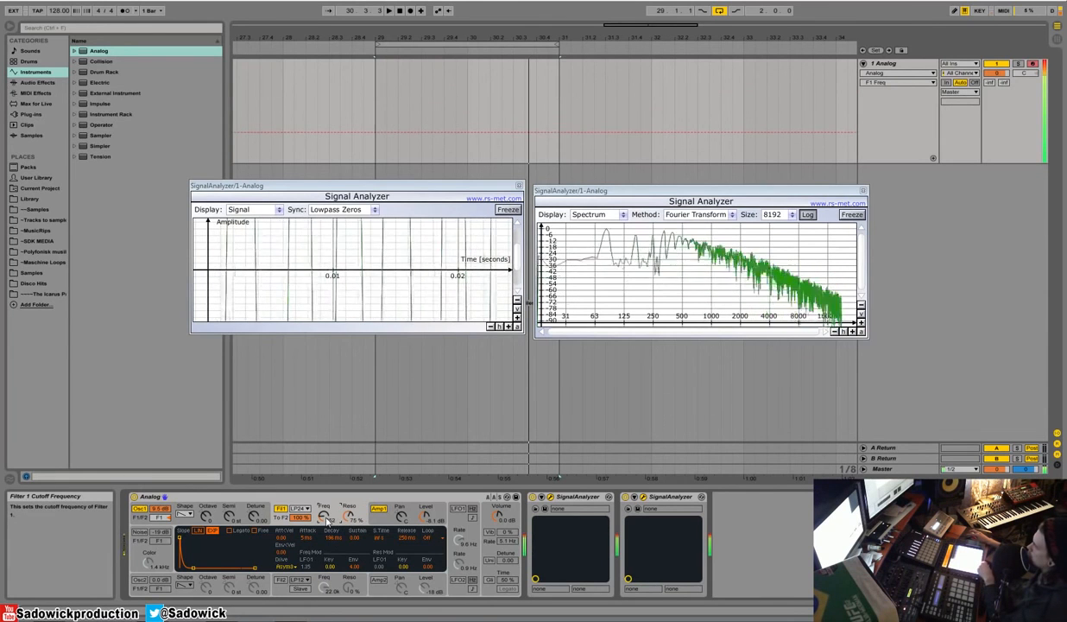
# Step: Try the Sym1 drive on filter 1, set the drive to Off, and toggle the filter off and on again
pyautogui.click(281, 509)
pyautogui.click(283, 523)
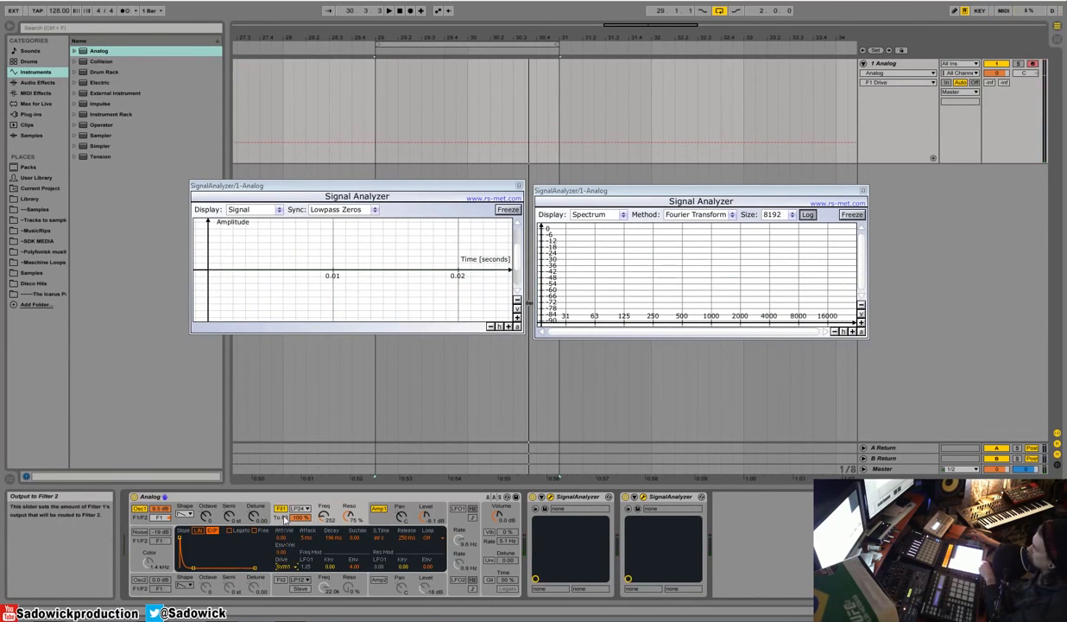
pyautogui.click(285, 567)
pyautogui.click(290, 509)
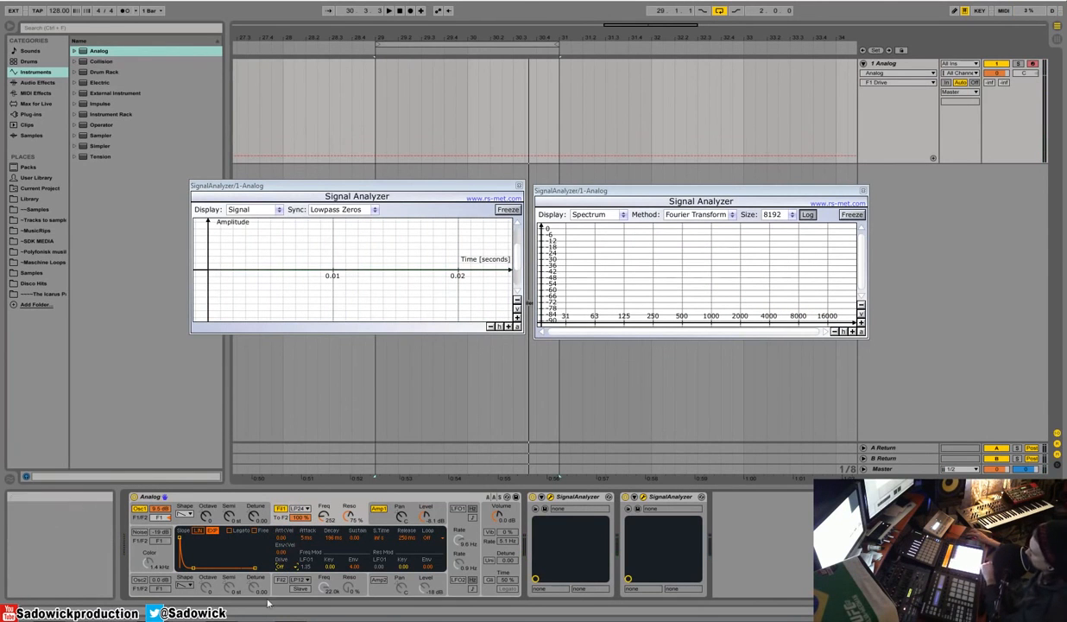
pyautogui.click(281, 509)
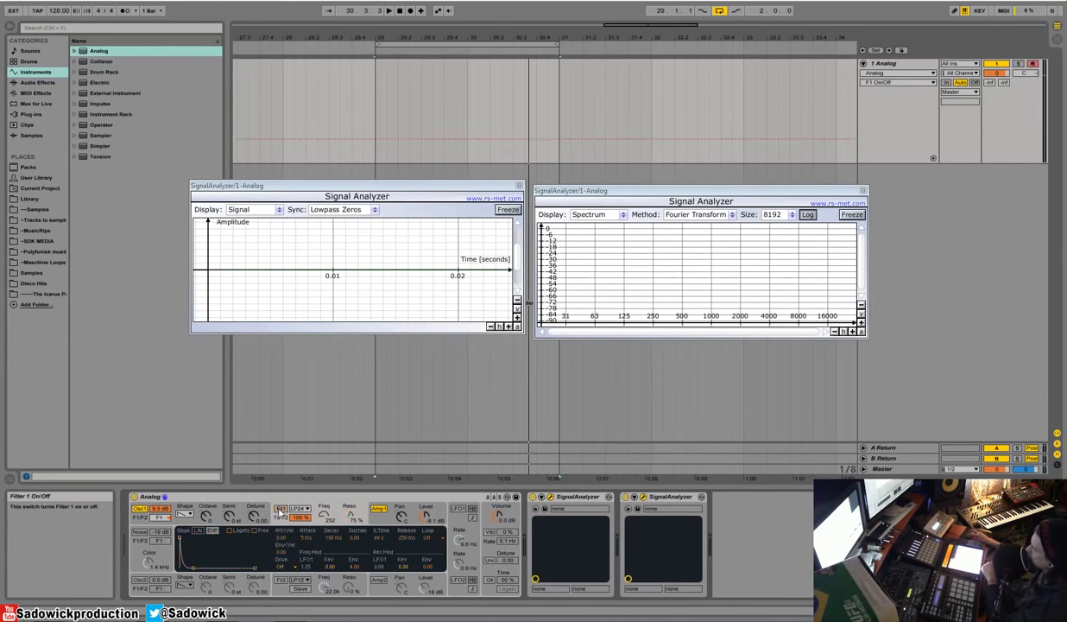
pyautogui.click(281, 509)
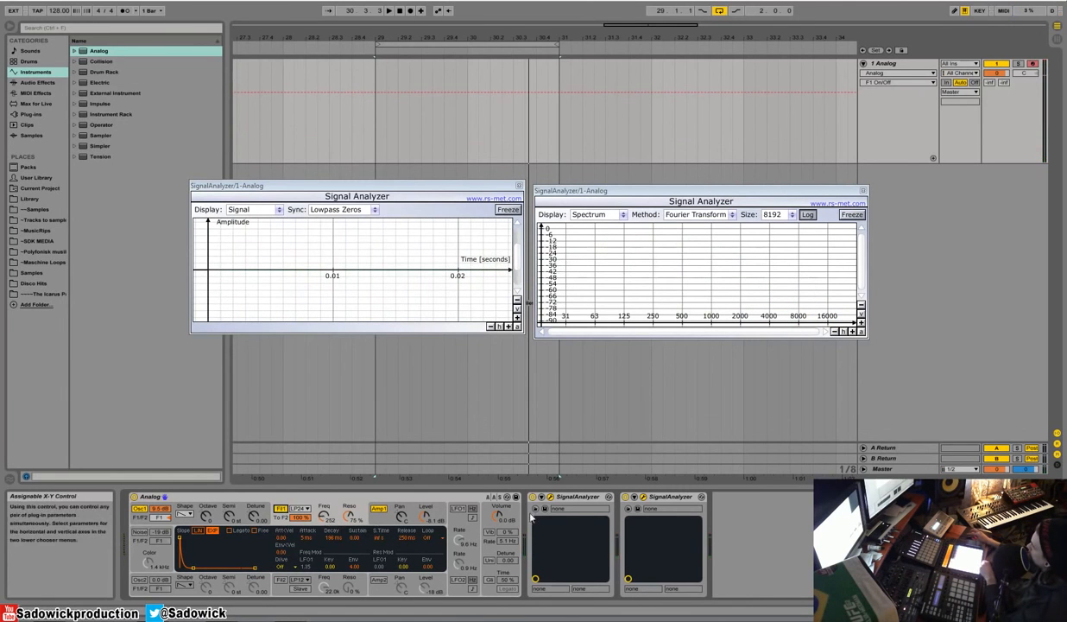
# Step: Lower amplifier 1's level to -17 dB and filter 1's resonance to 0 %
pyautogui.moveTo(425, 517); pyautogui.dragTo(430, 521)
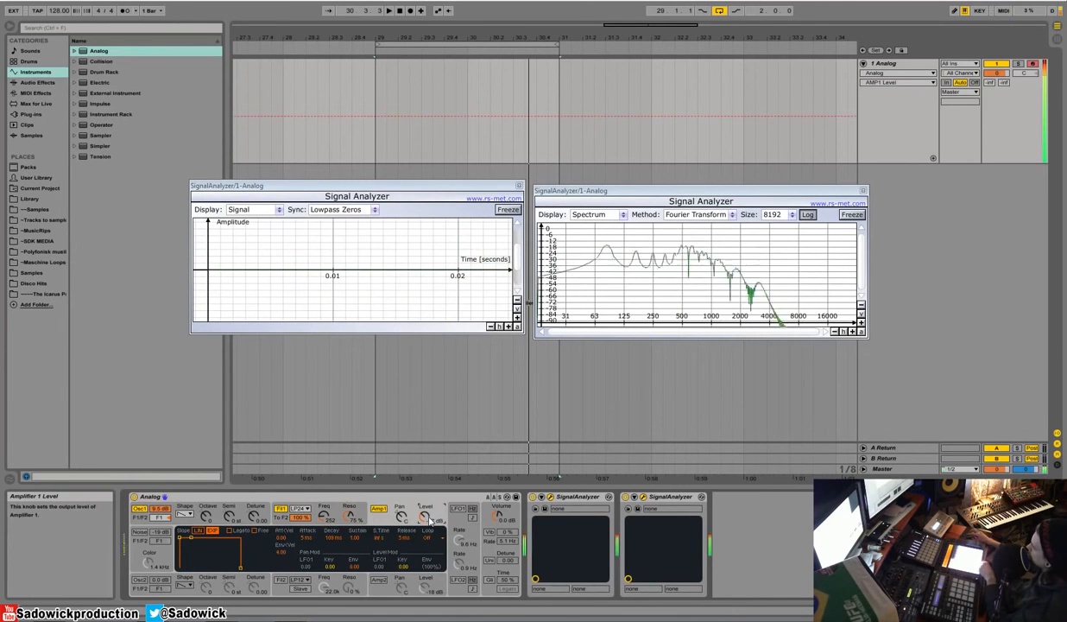
pyautogui.click(348, 515)
pyautogui.click(325, 517)
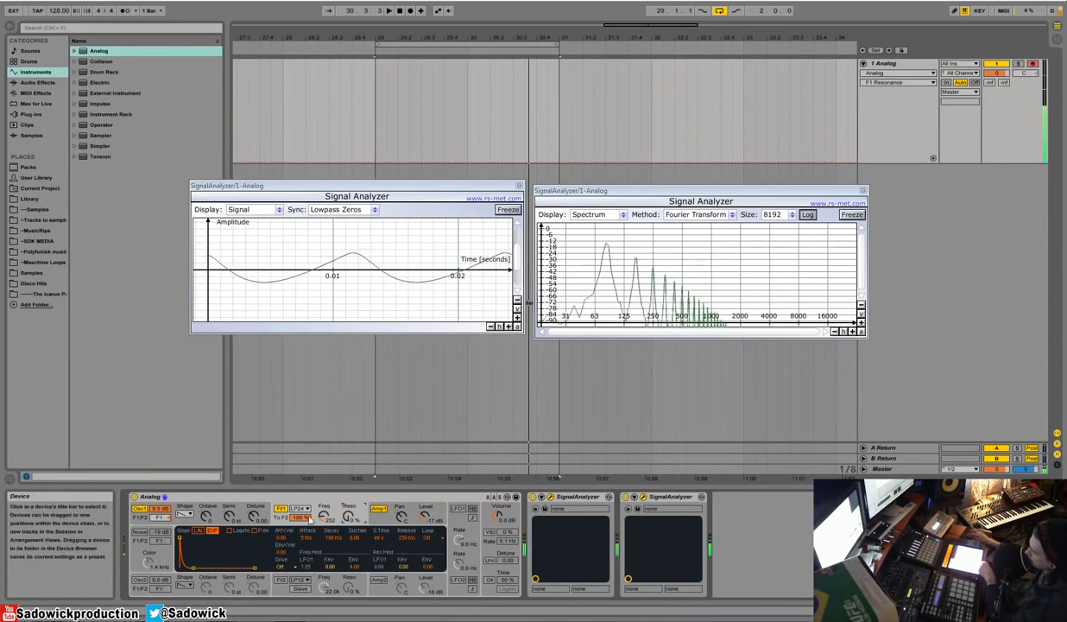